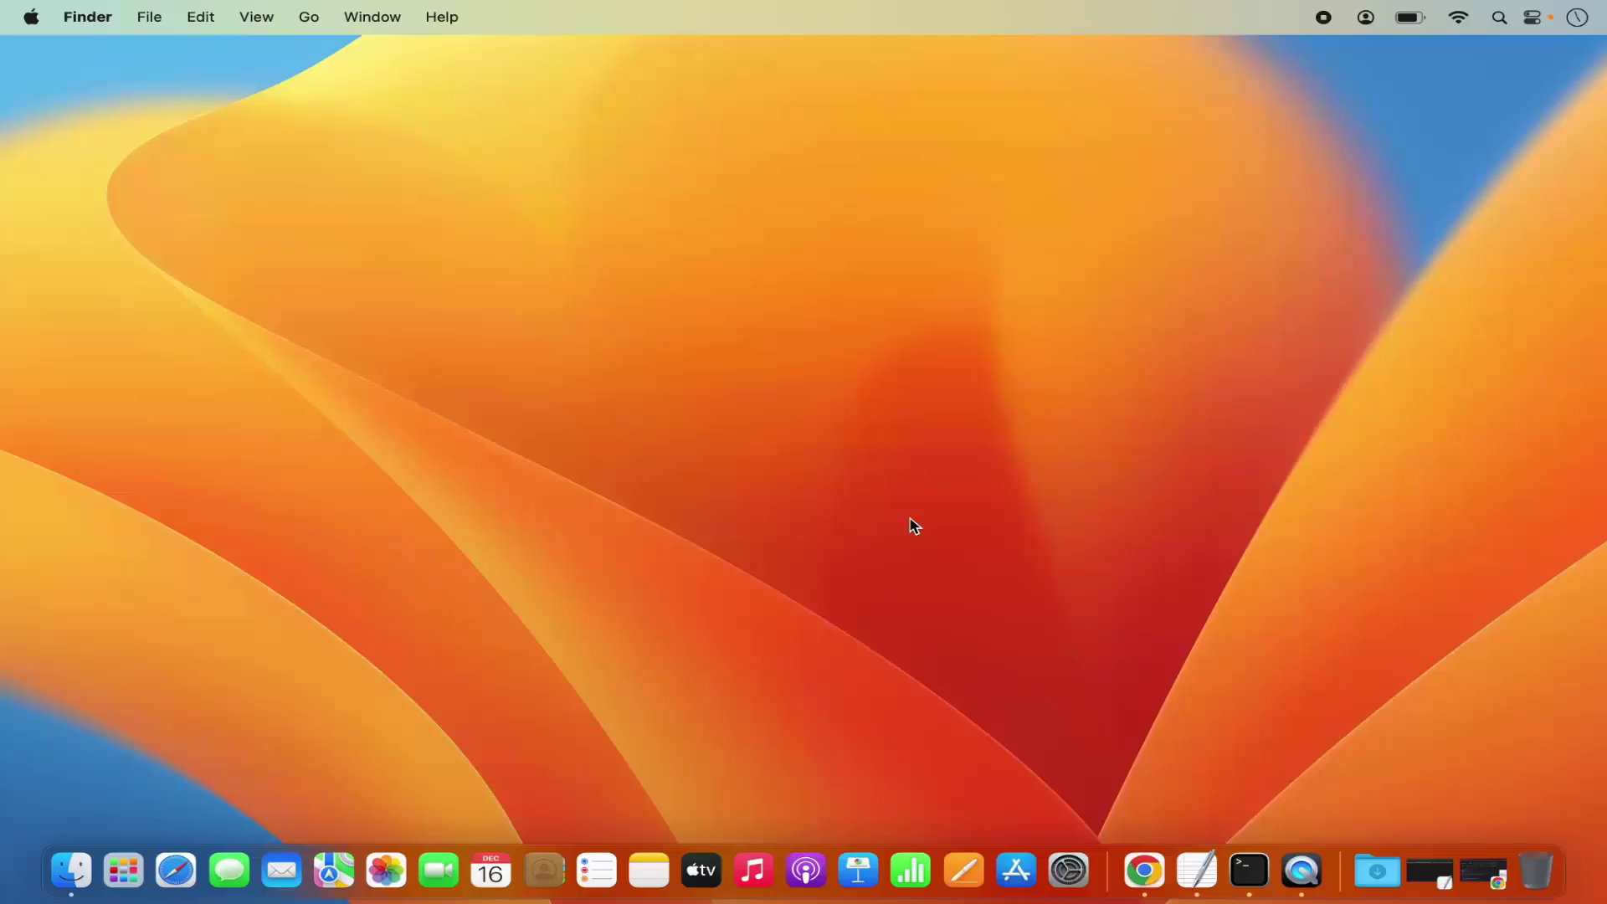
Switch to Chrome, open the official MySQL website from the search results and go to its downloads page
click(1142, 868)
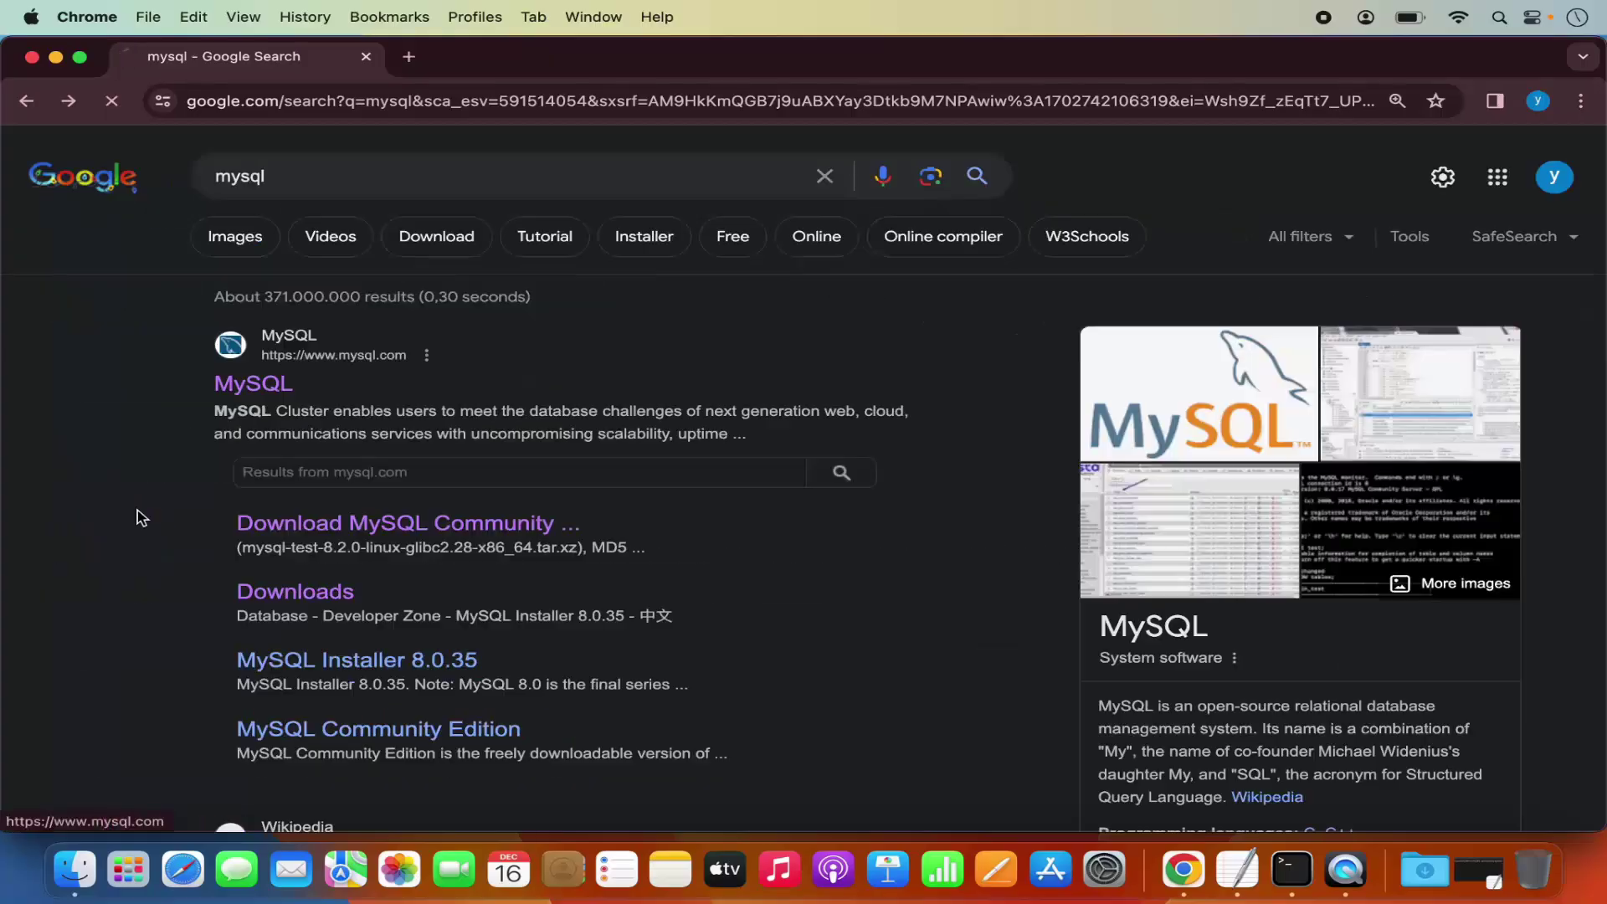
click(139, 515)
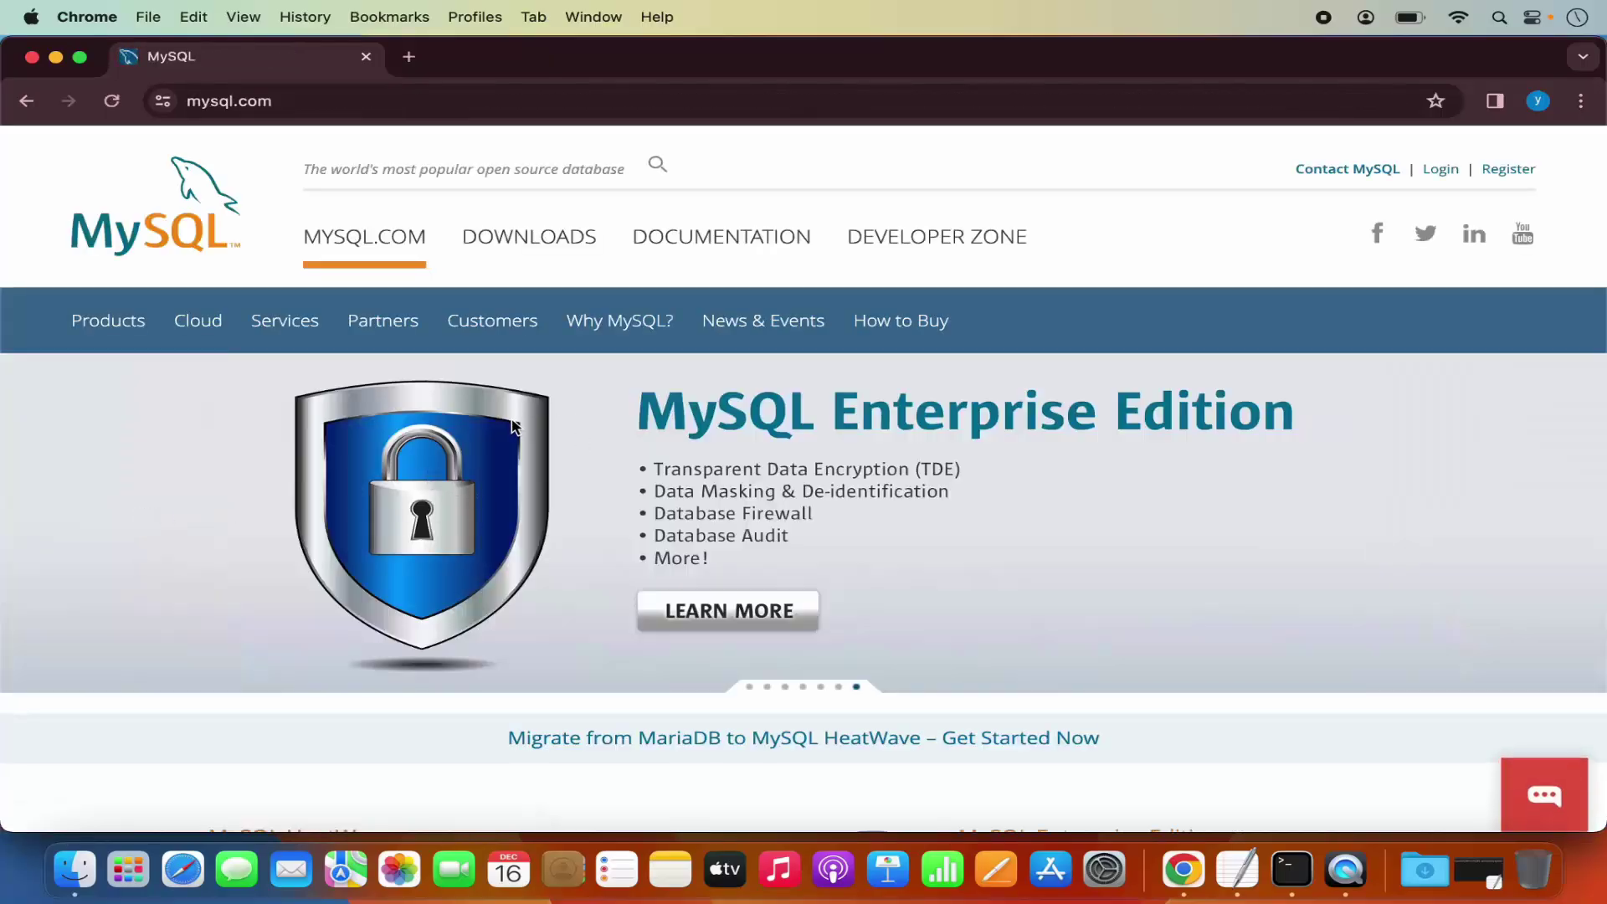
scroll(513, 427, down, 2)
scroll(532, 259, up, 2)
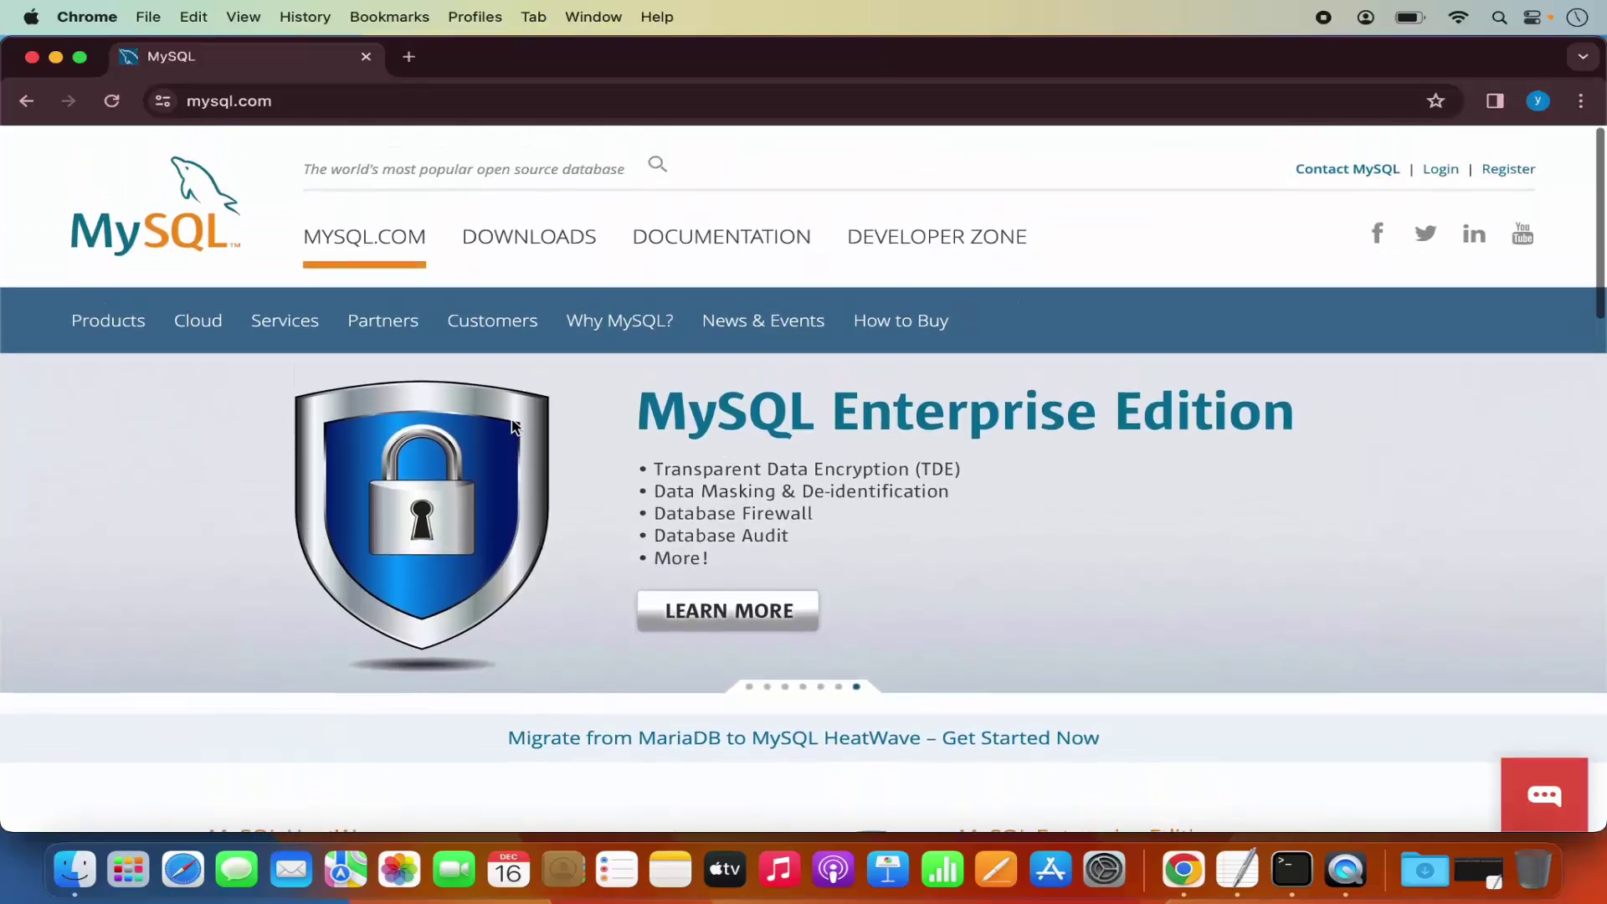
click(528, 243)
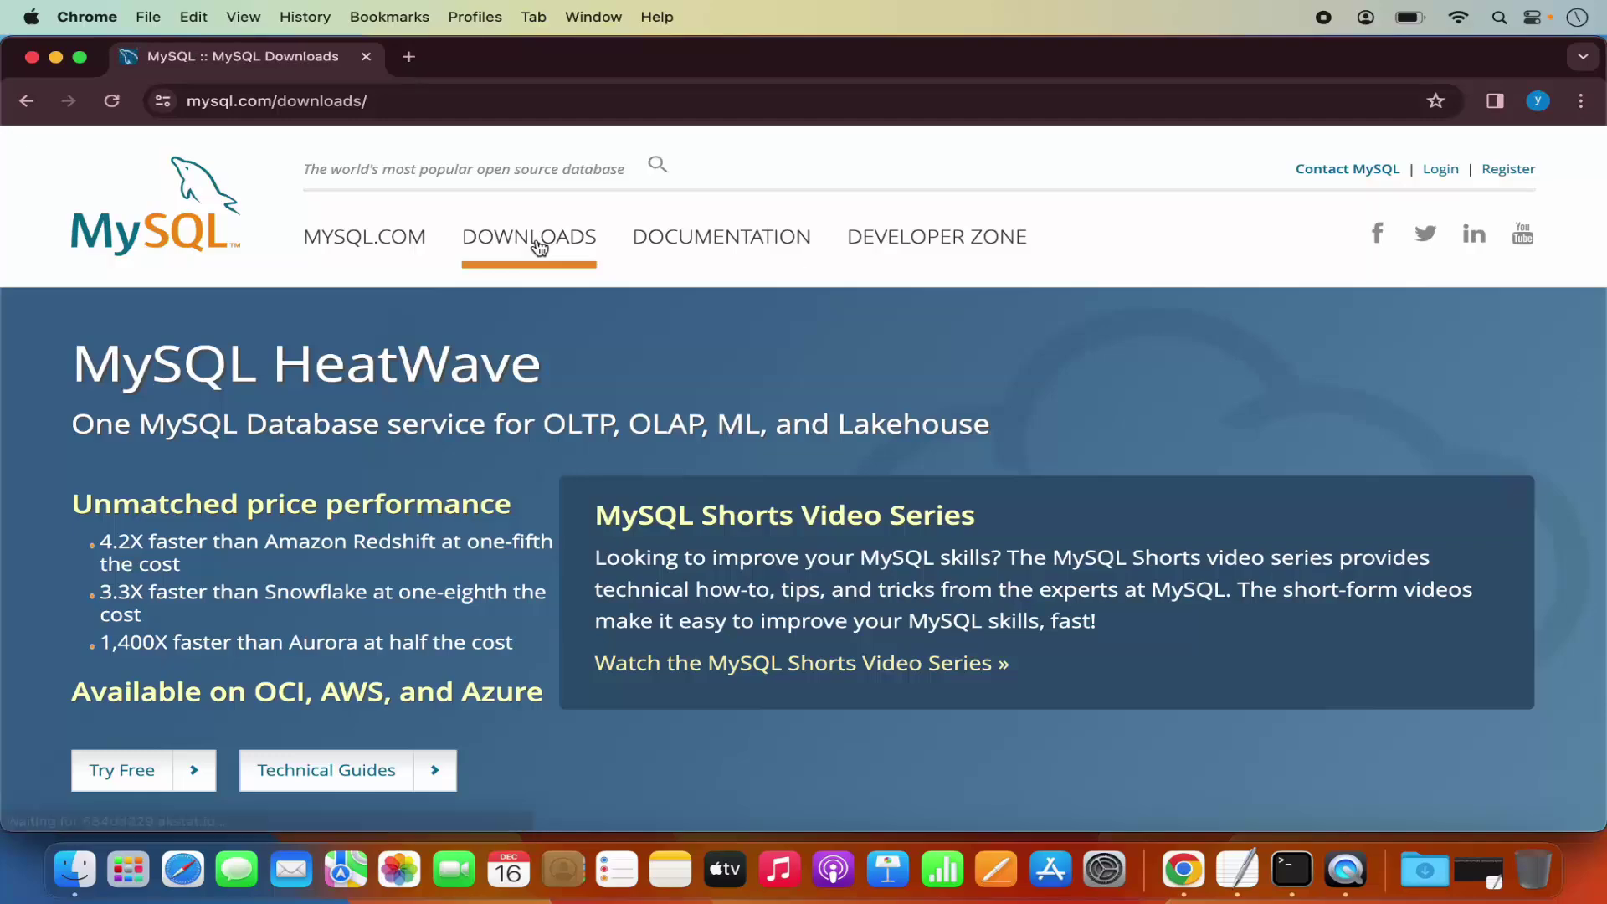
Go to the MySQL Community (GPL) Downloads and open the MySQL Community Server download page
scroll(538, 463, down, 6)
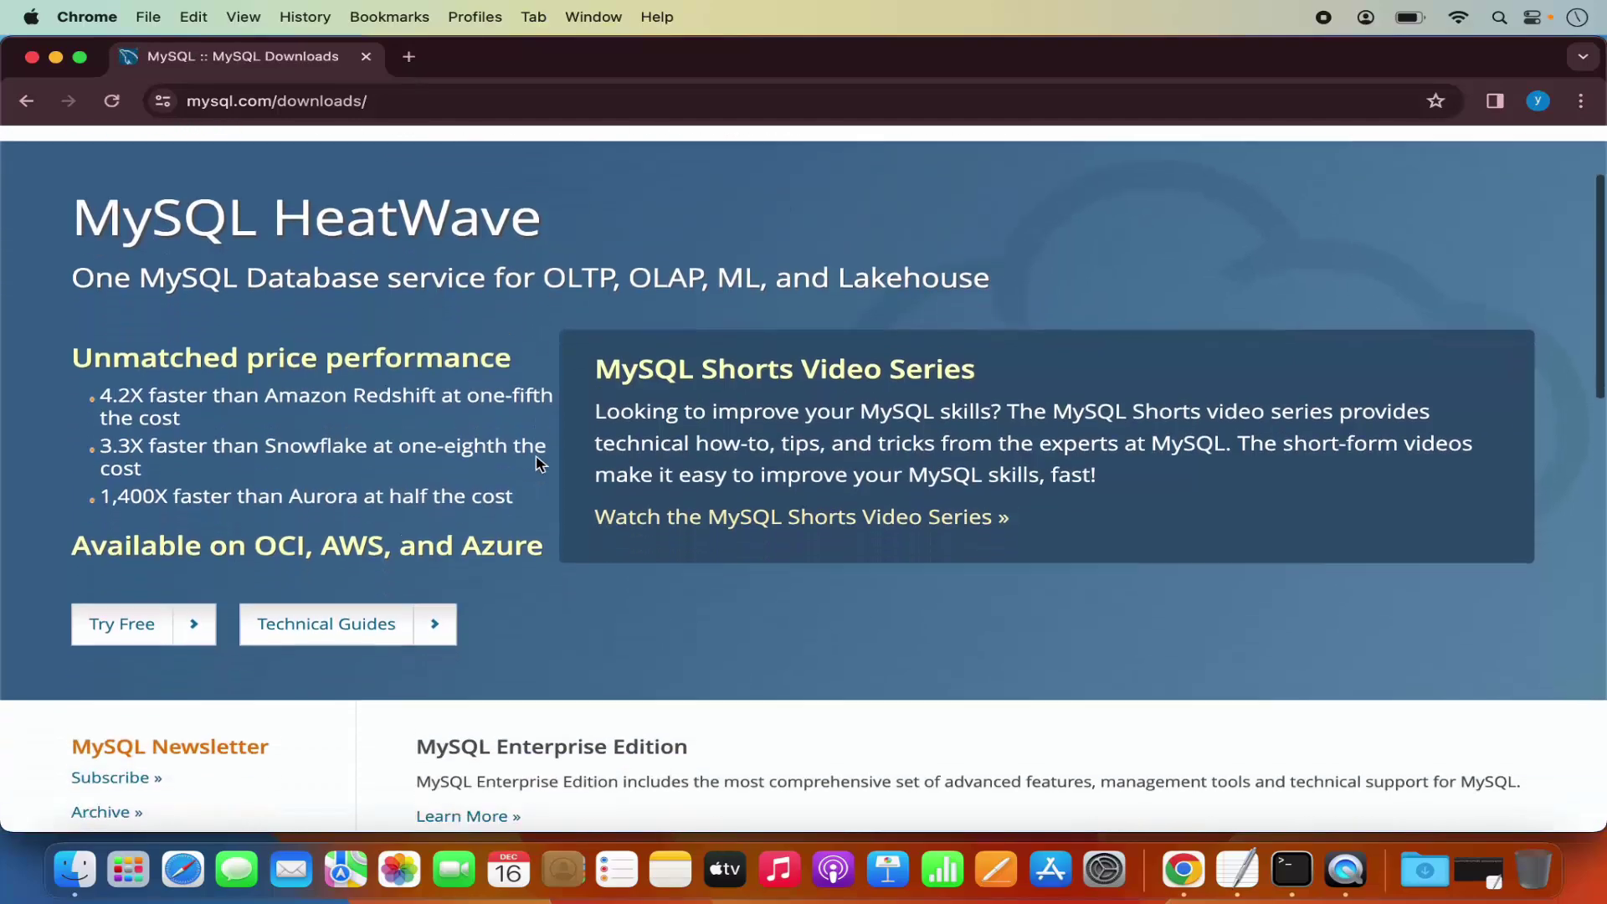
scroll(536, 460, down, 3)
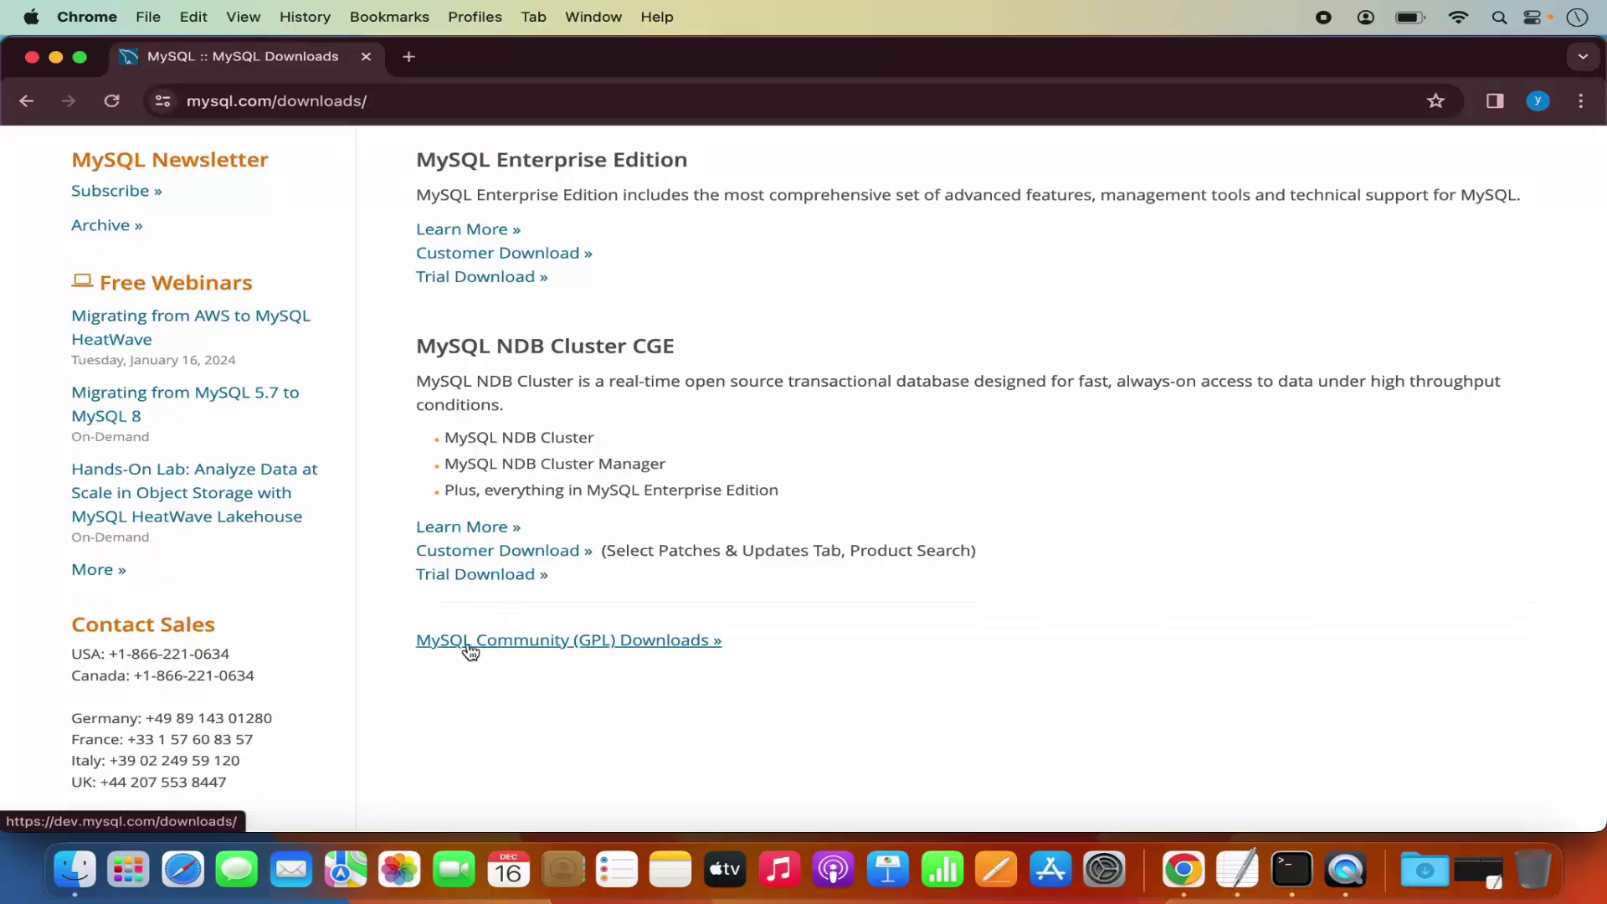
click(564, 646)
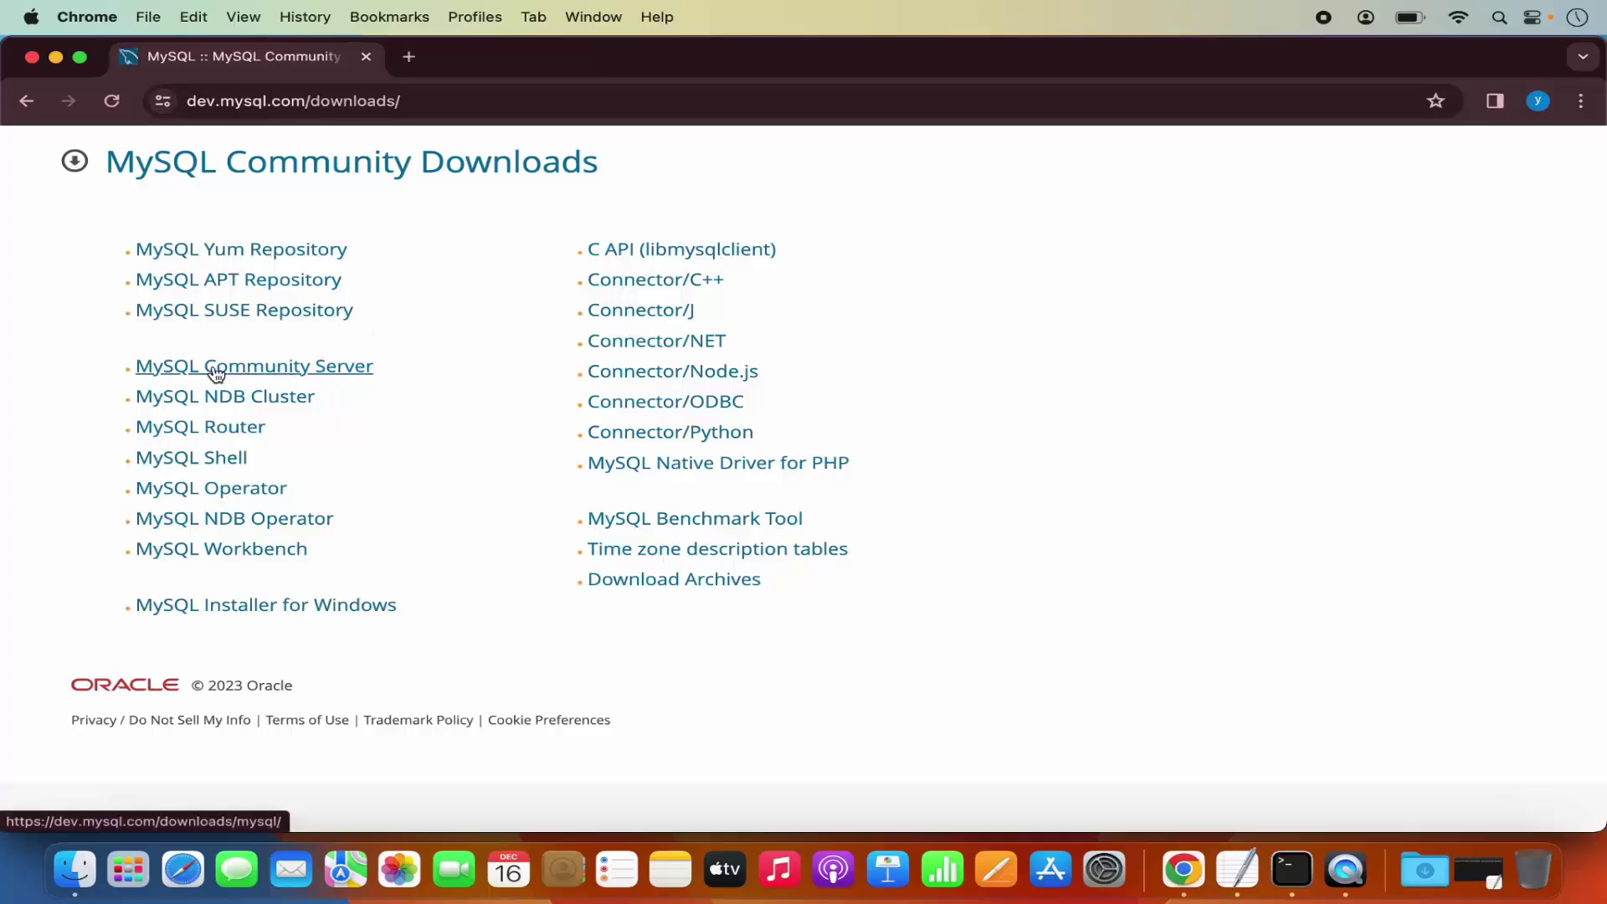
click(276, 368)
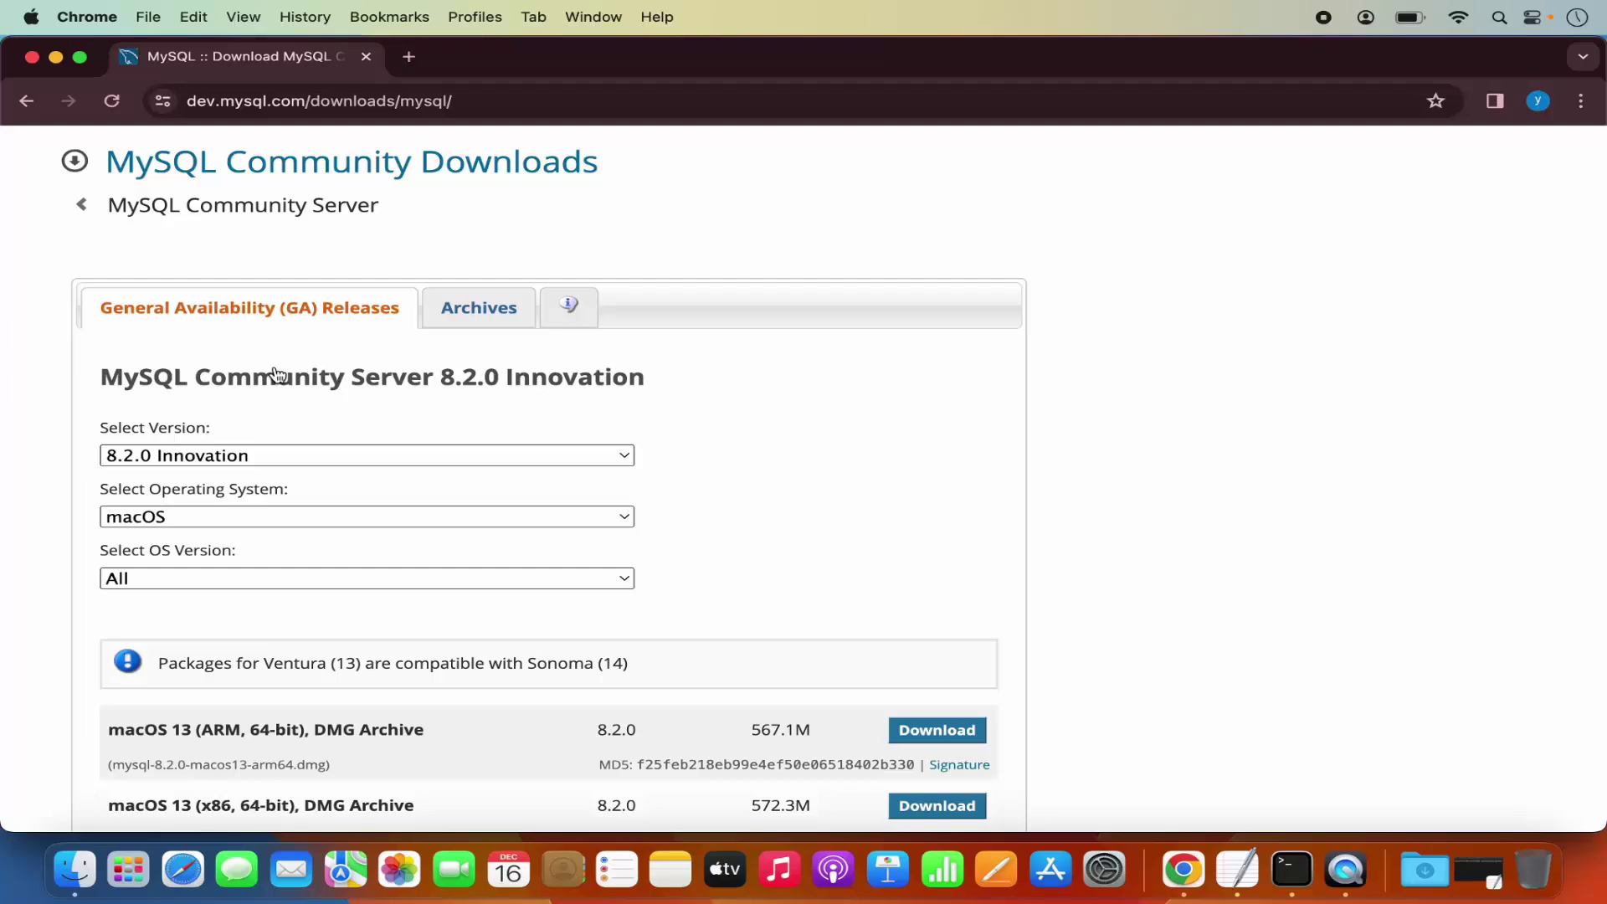
Keep version 8.2.0 Innovation and download the macOS 13 (ARM, 64-bit) DMG Archive without logging in
scroll(705, 418, down, 1)
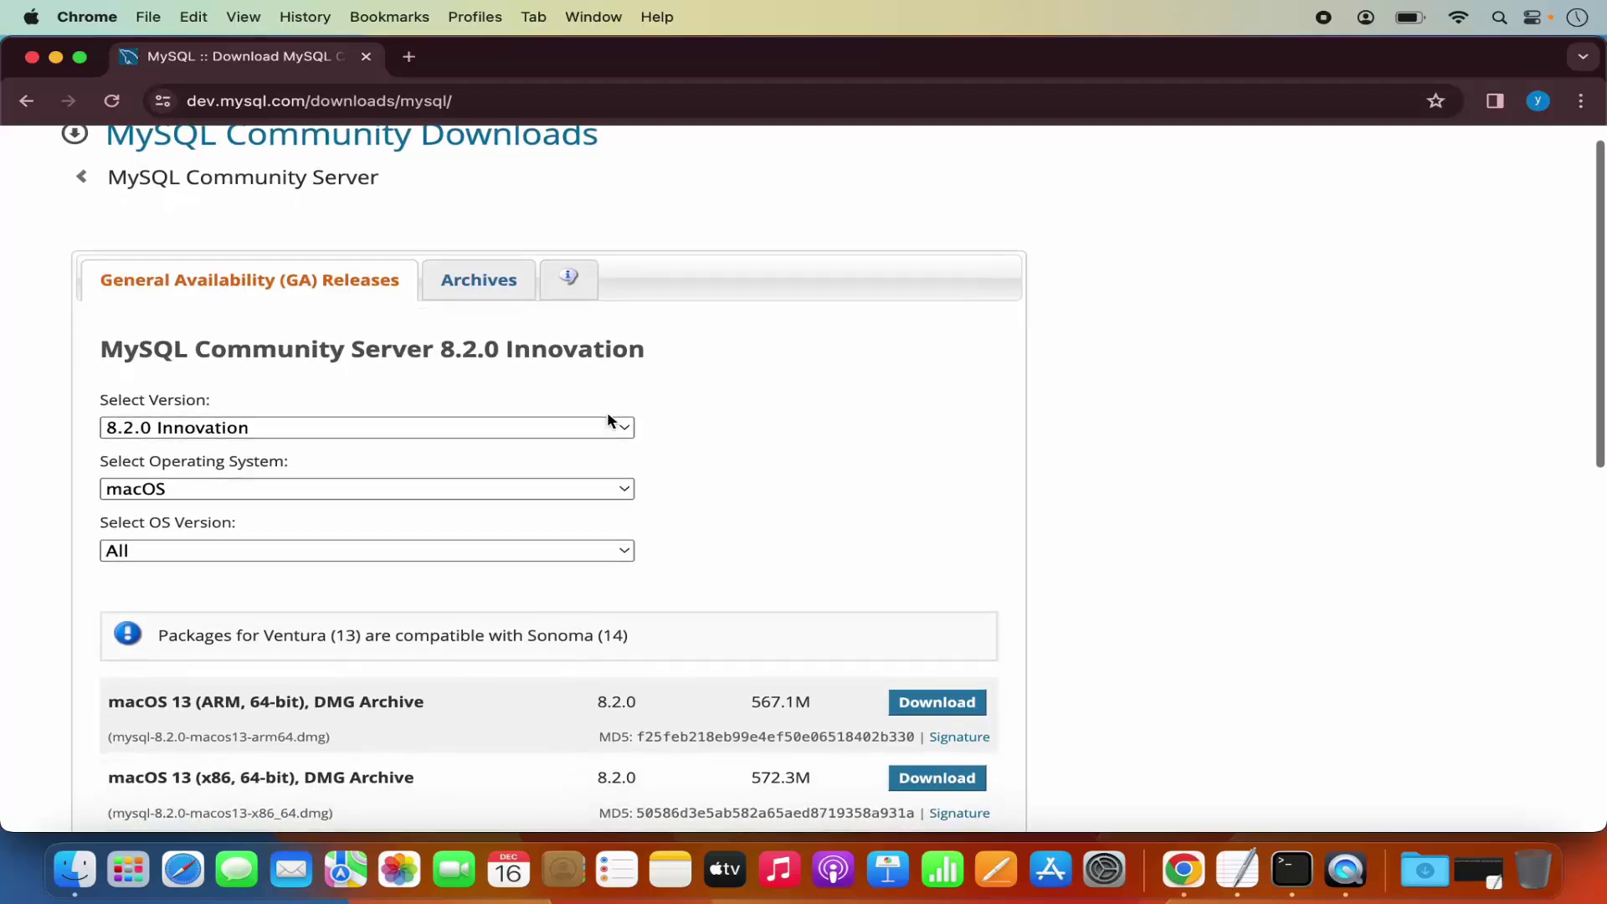
scroll(608, 420, down, 1)
scroll(609, 420, down, 1)
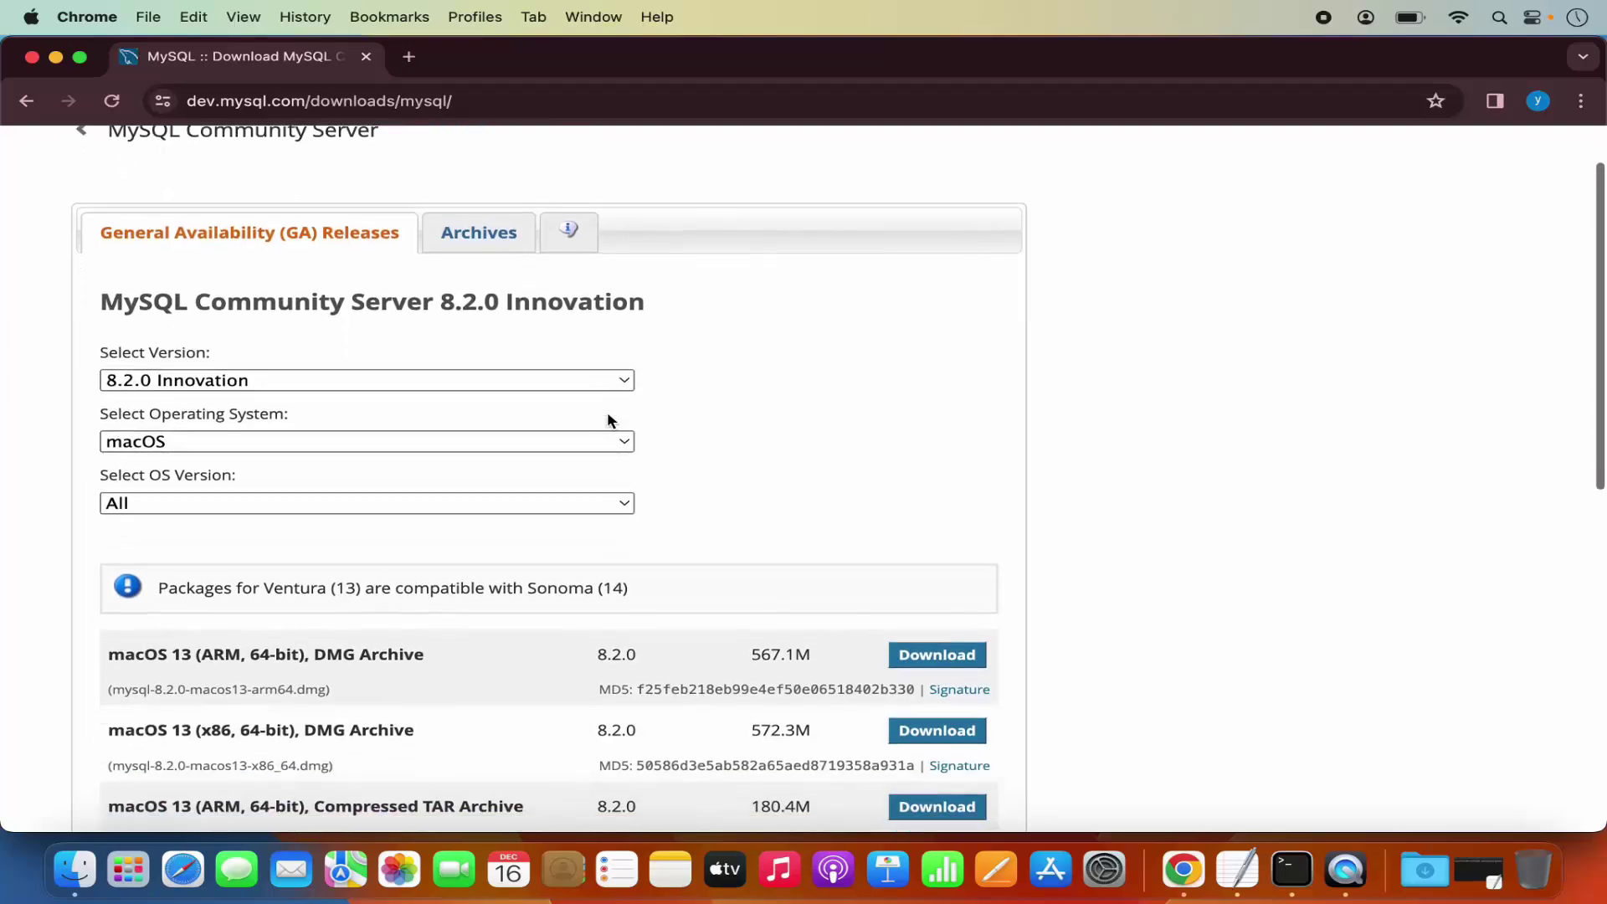
scroll(585, 416, down, 2)
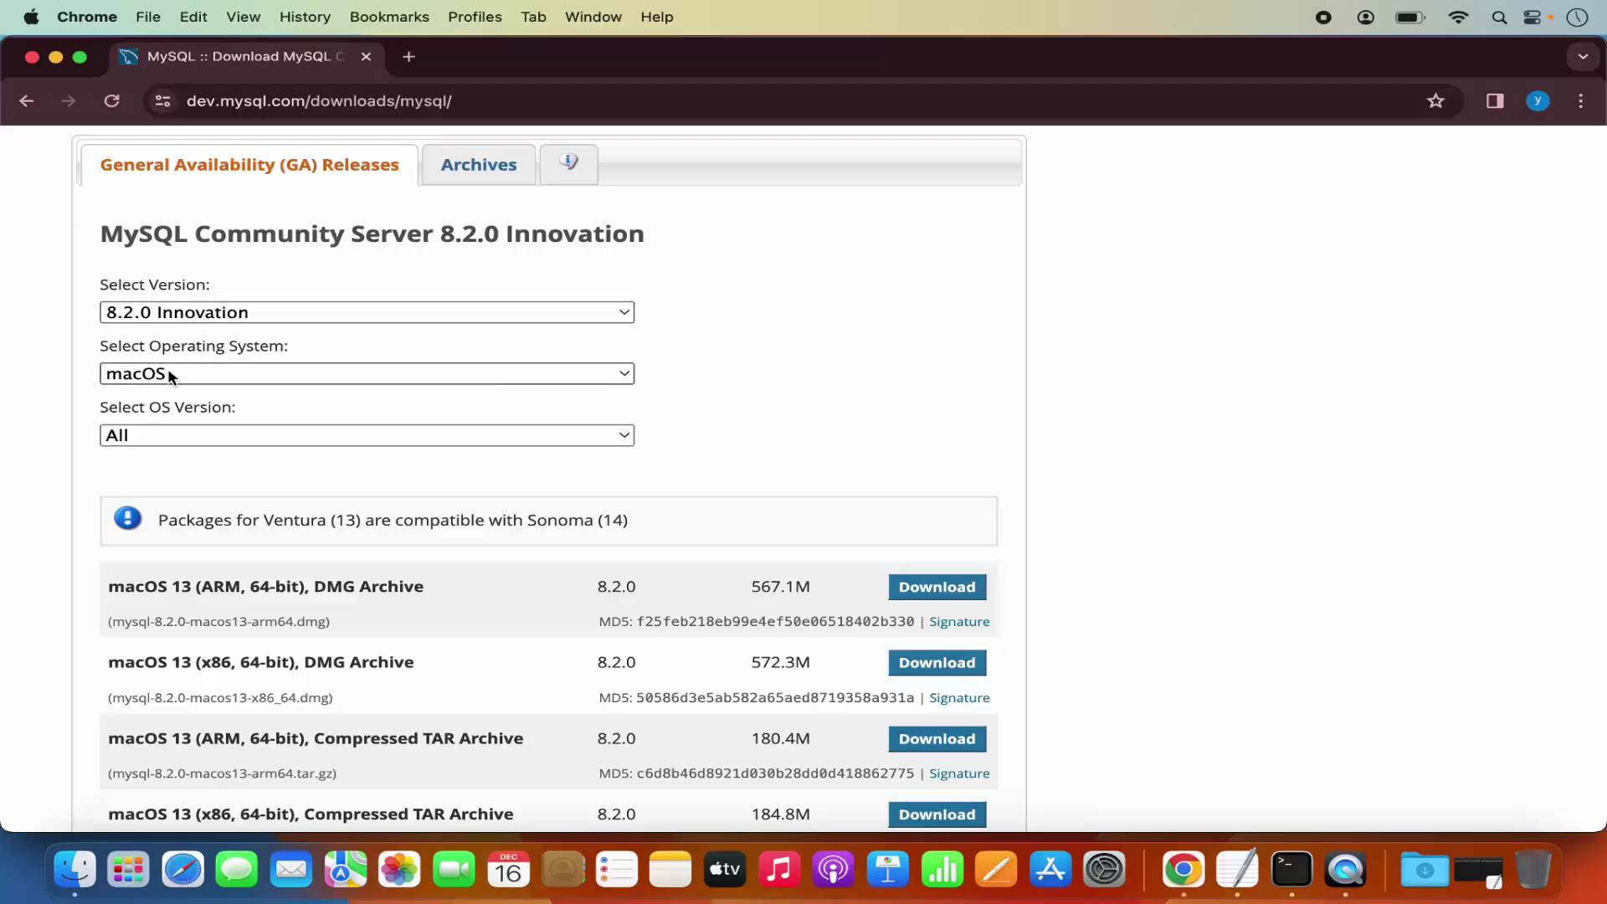
click(197, 322)
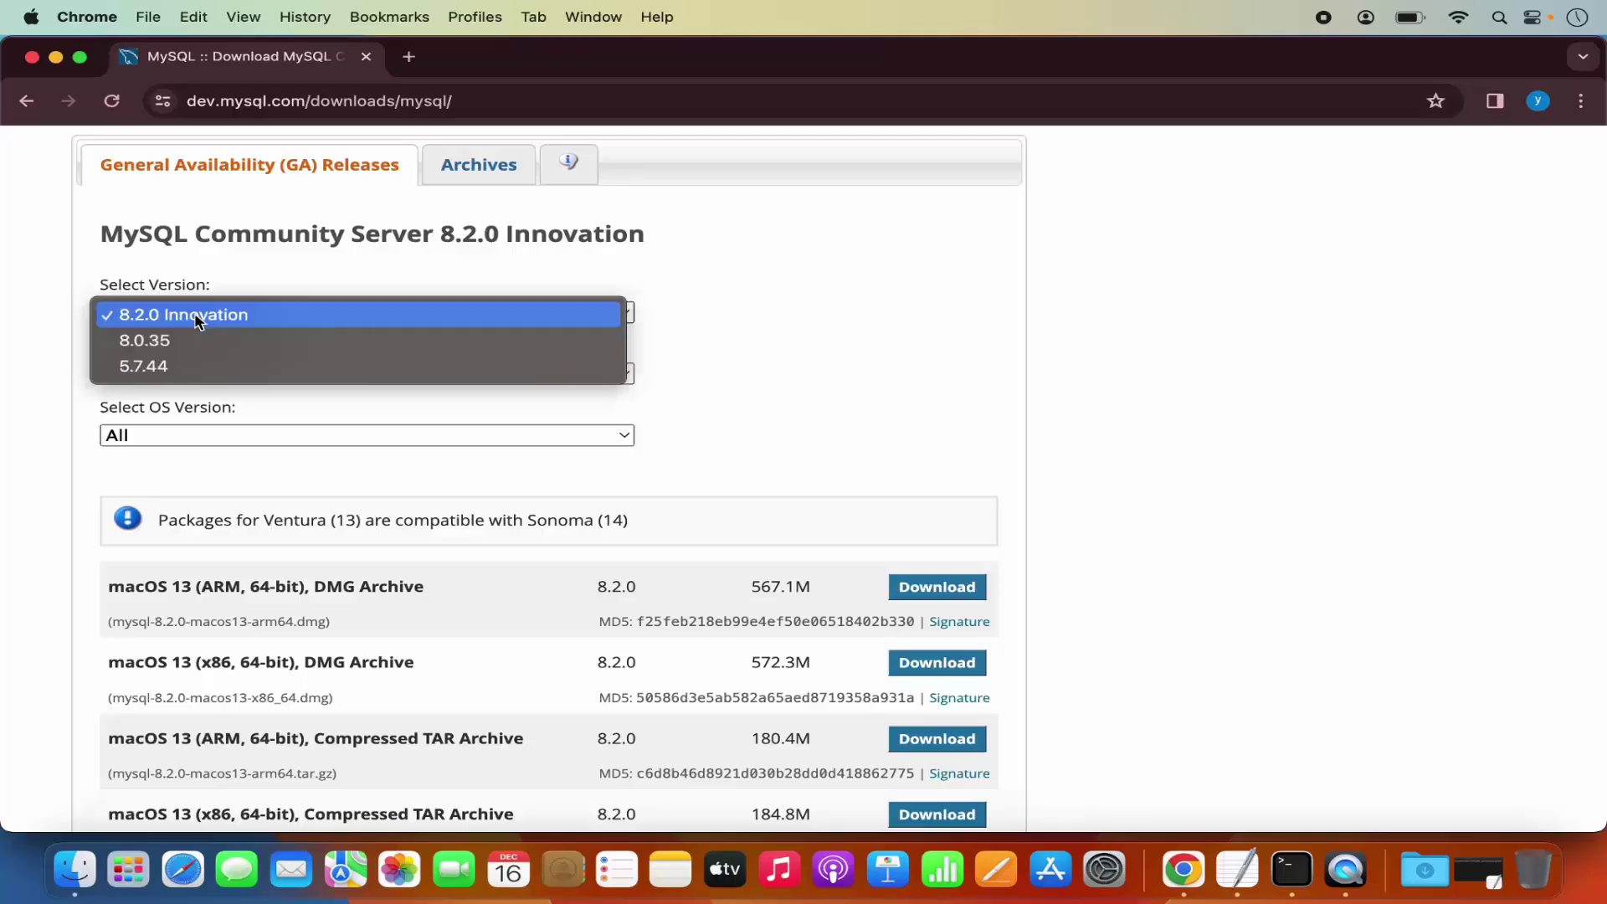
click(198, 318)
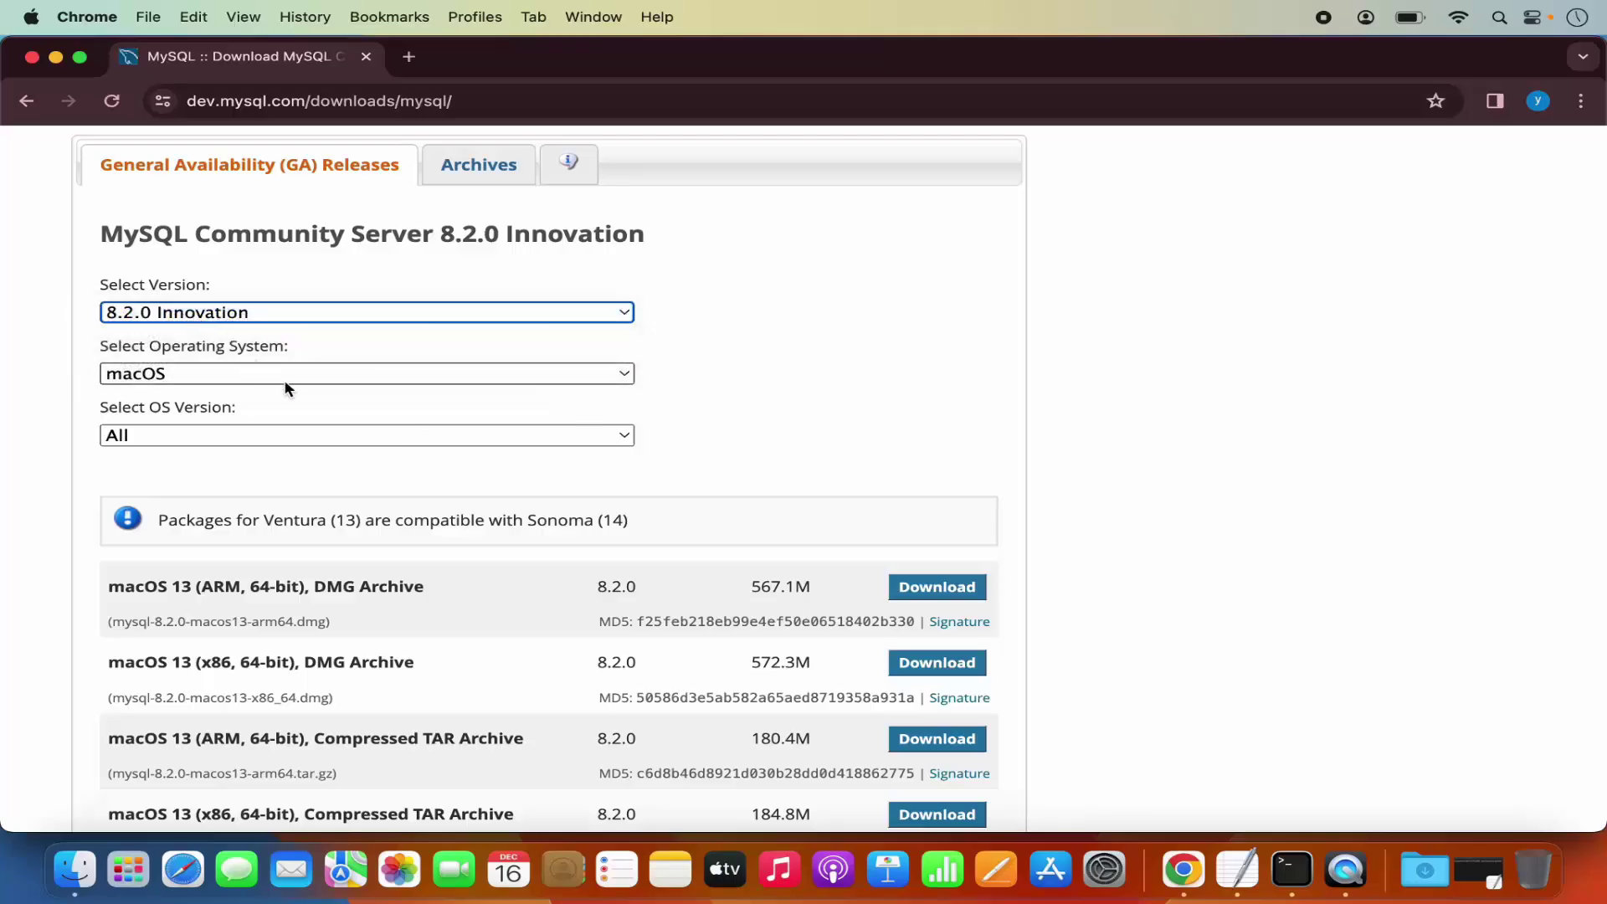
scroll(364, 411, down, 5)
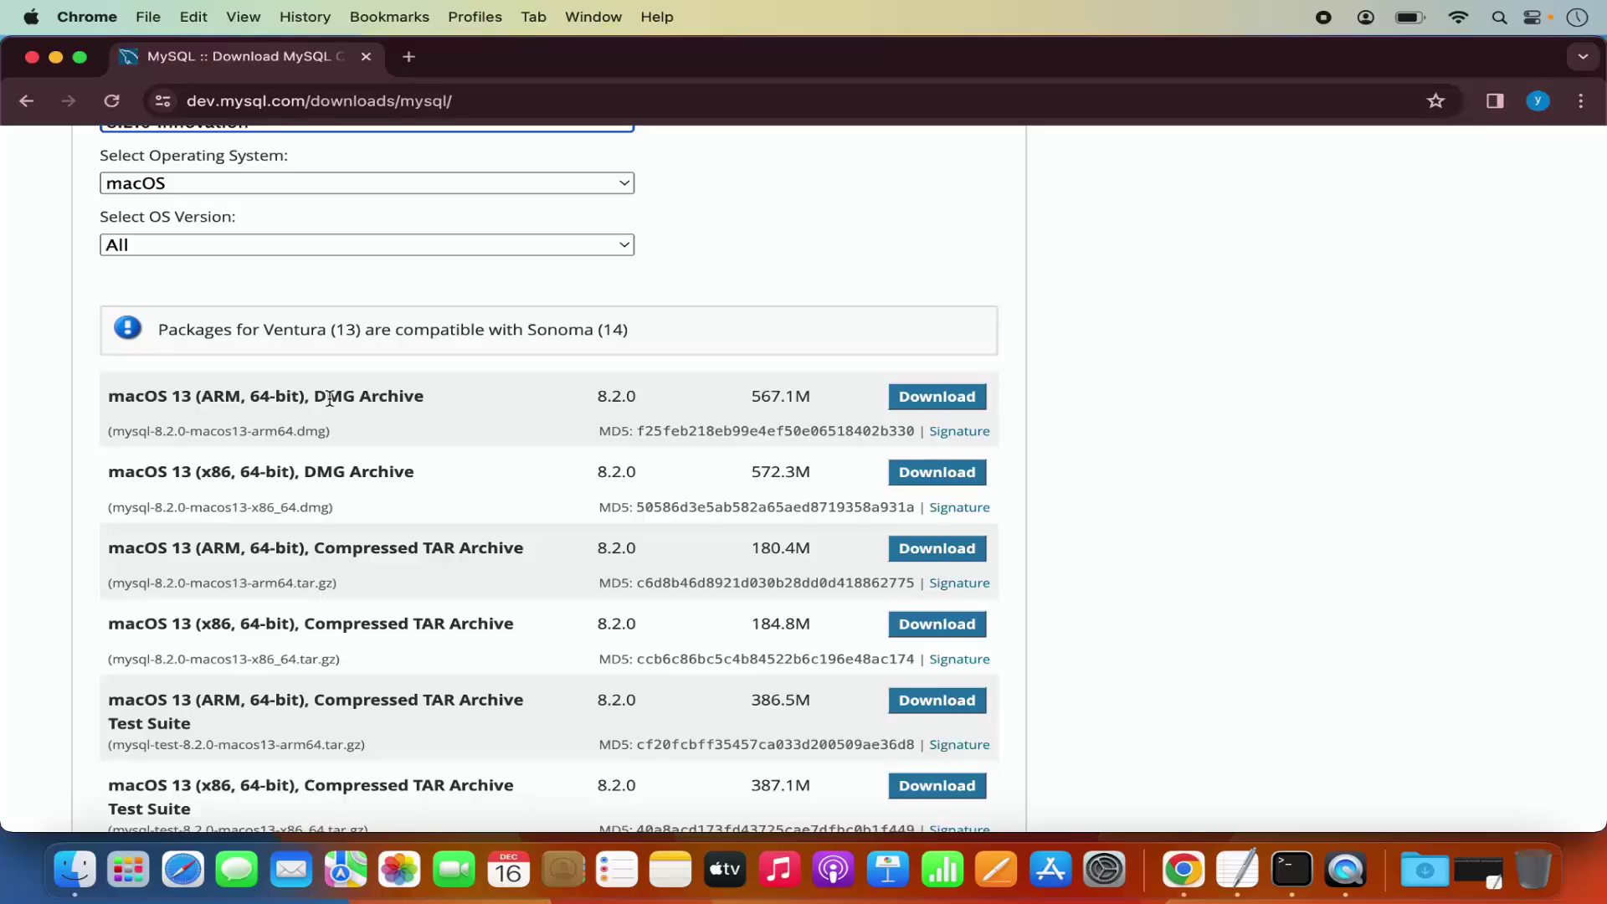
click(933, 405)
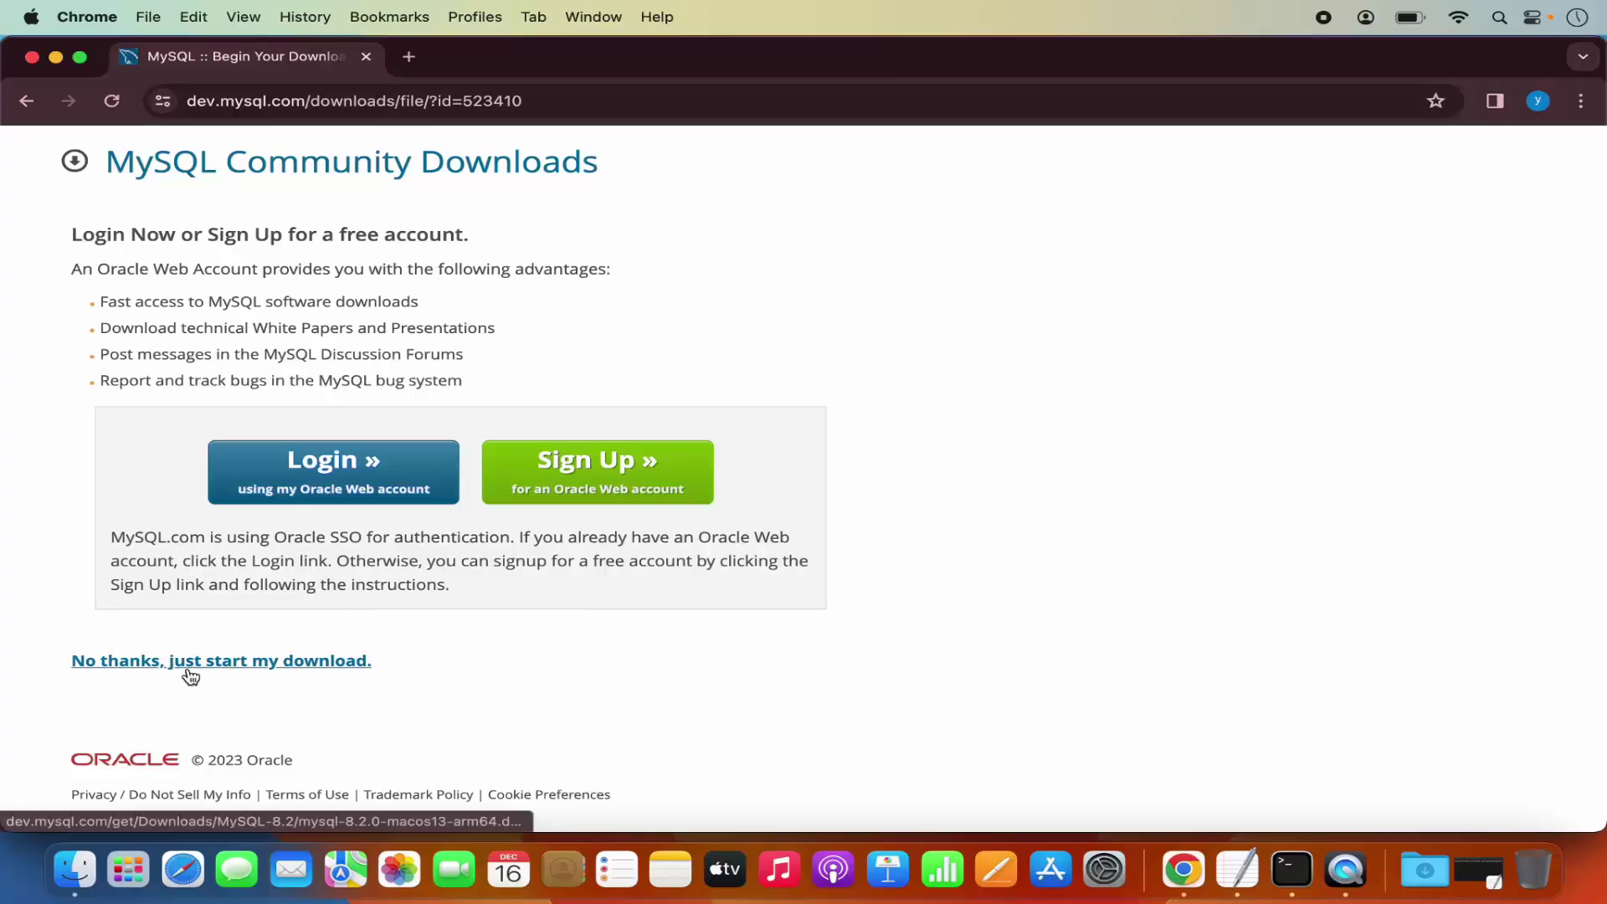
click(247, 667)
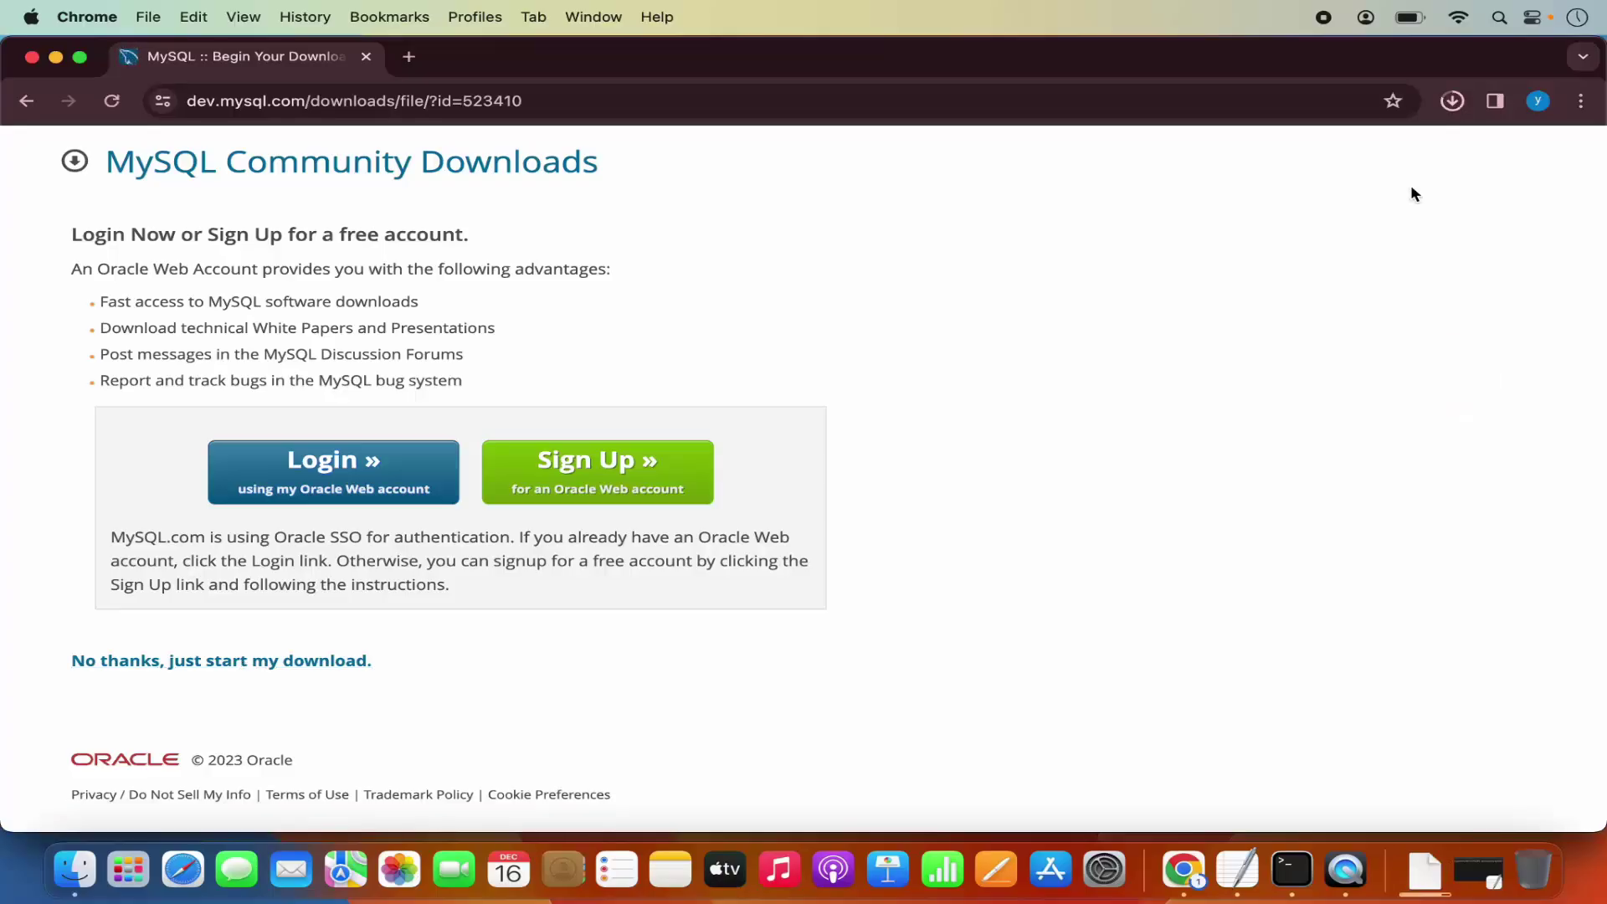
Open the downloaded MySQL disk image, minimise the browser window and launch mysql-8.2.0-macos13-arm64.pkg
click(1452, 103)
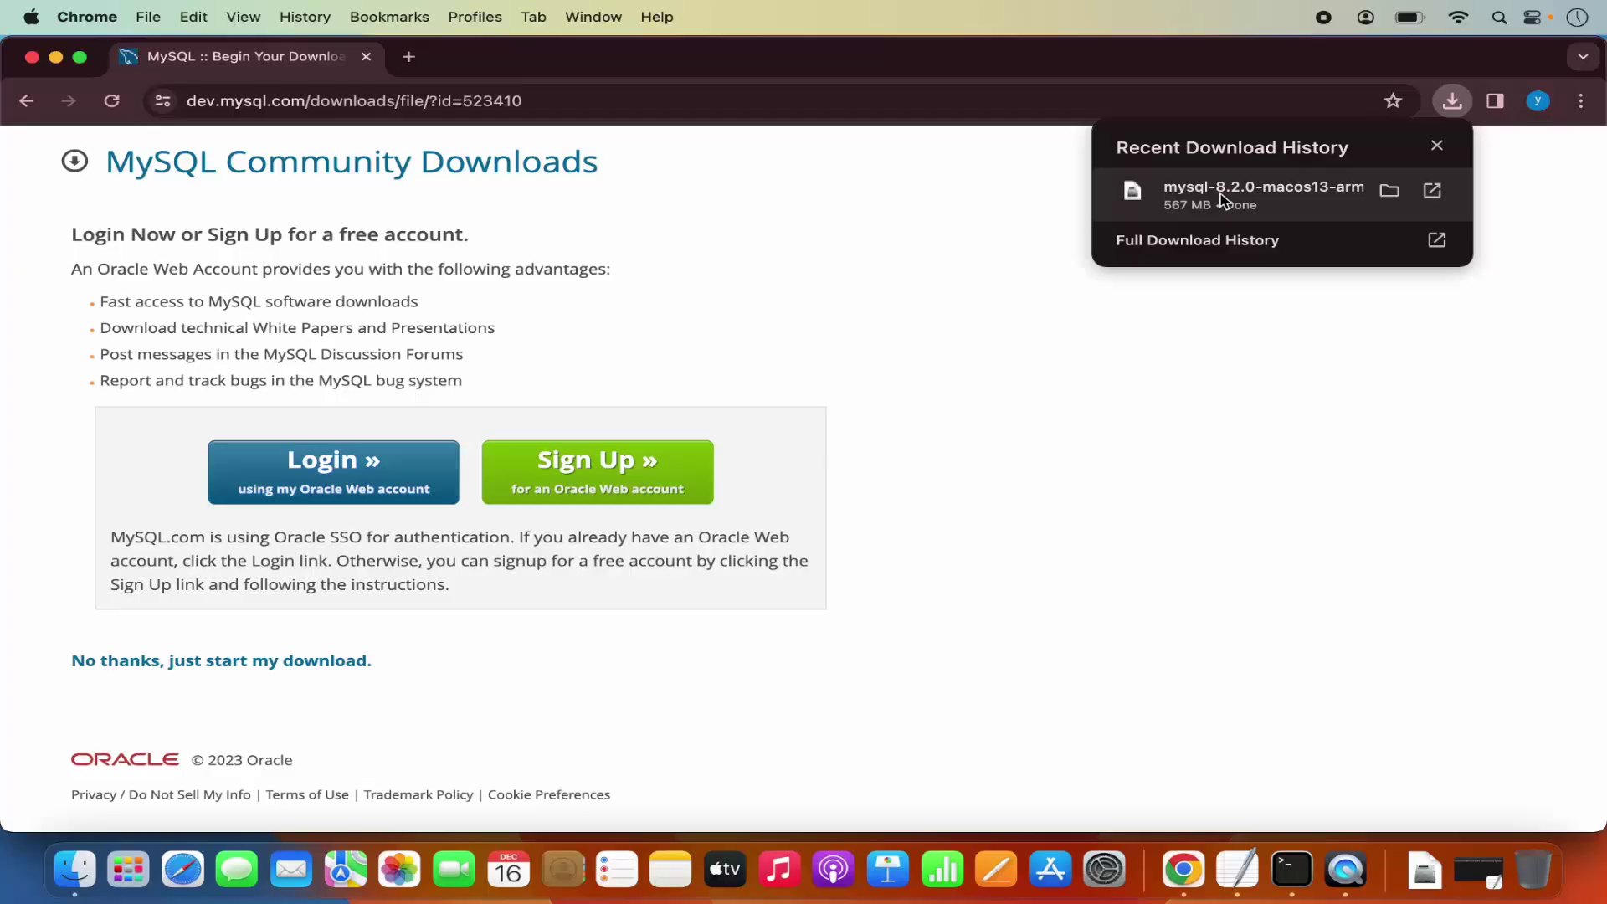
click(1223, 199)
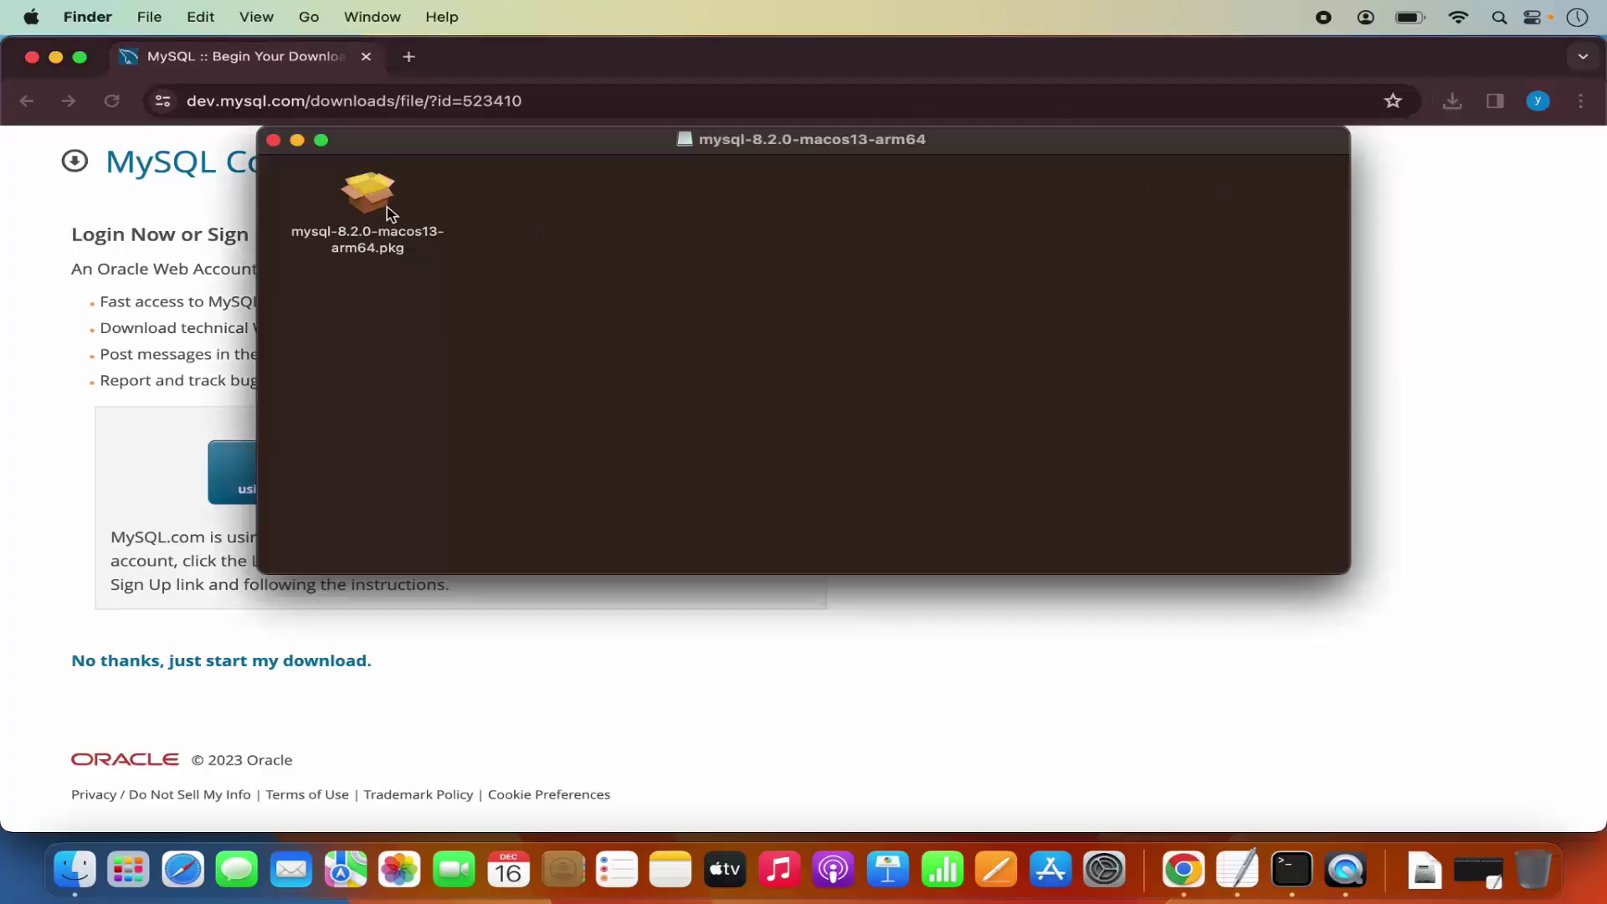
click(55, 57)
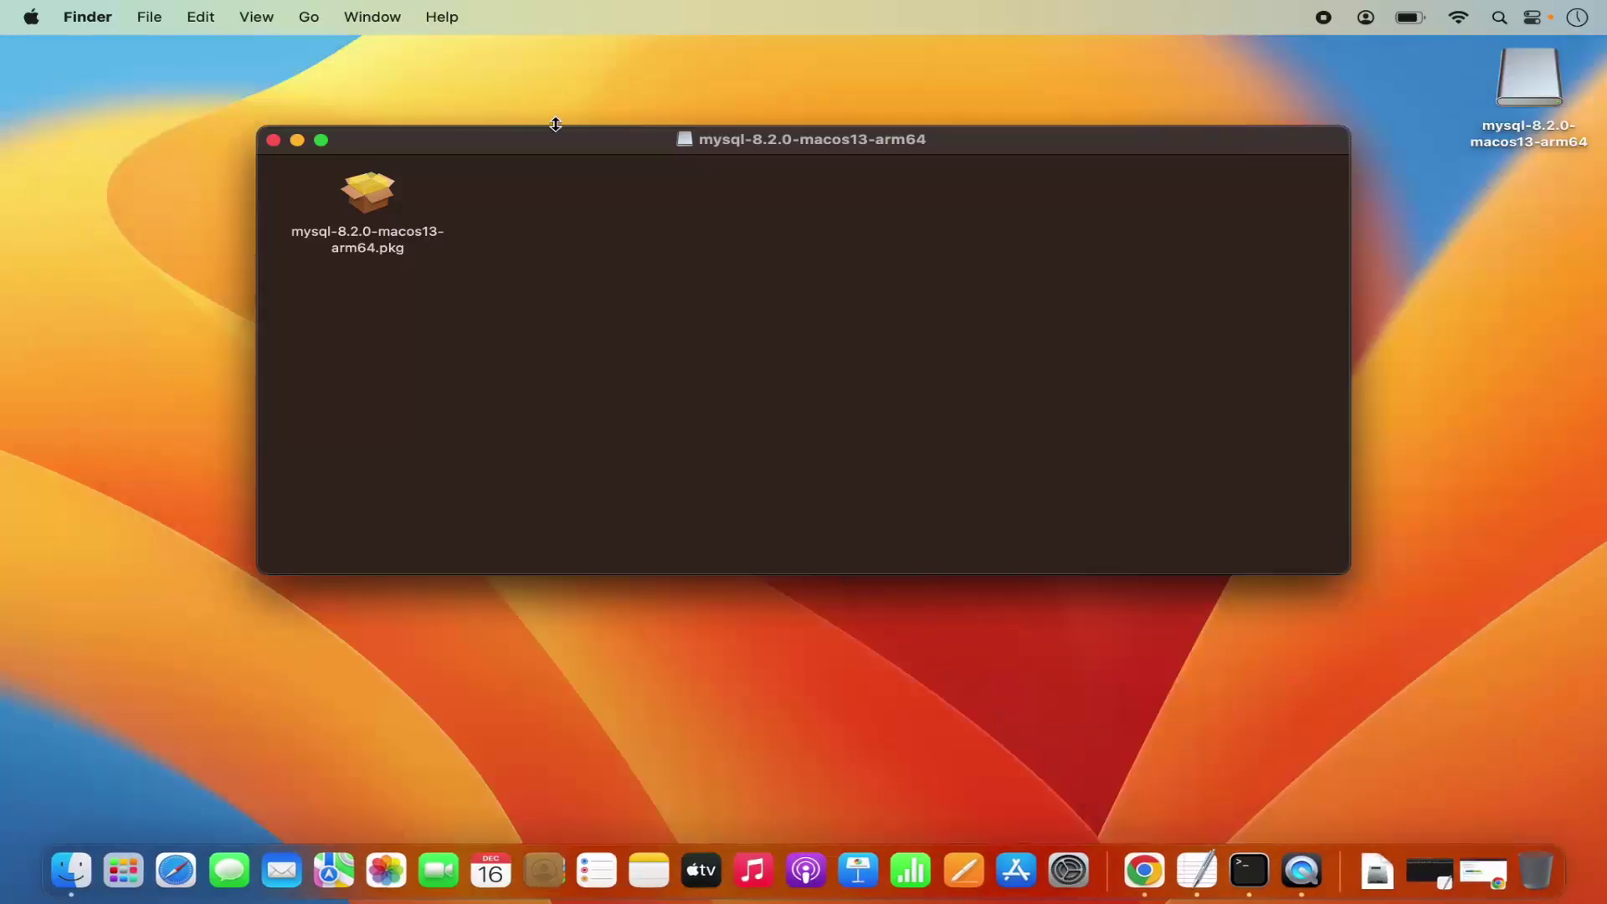
drag(556, 140, 609, 191)
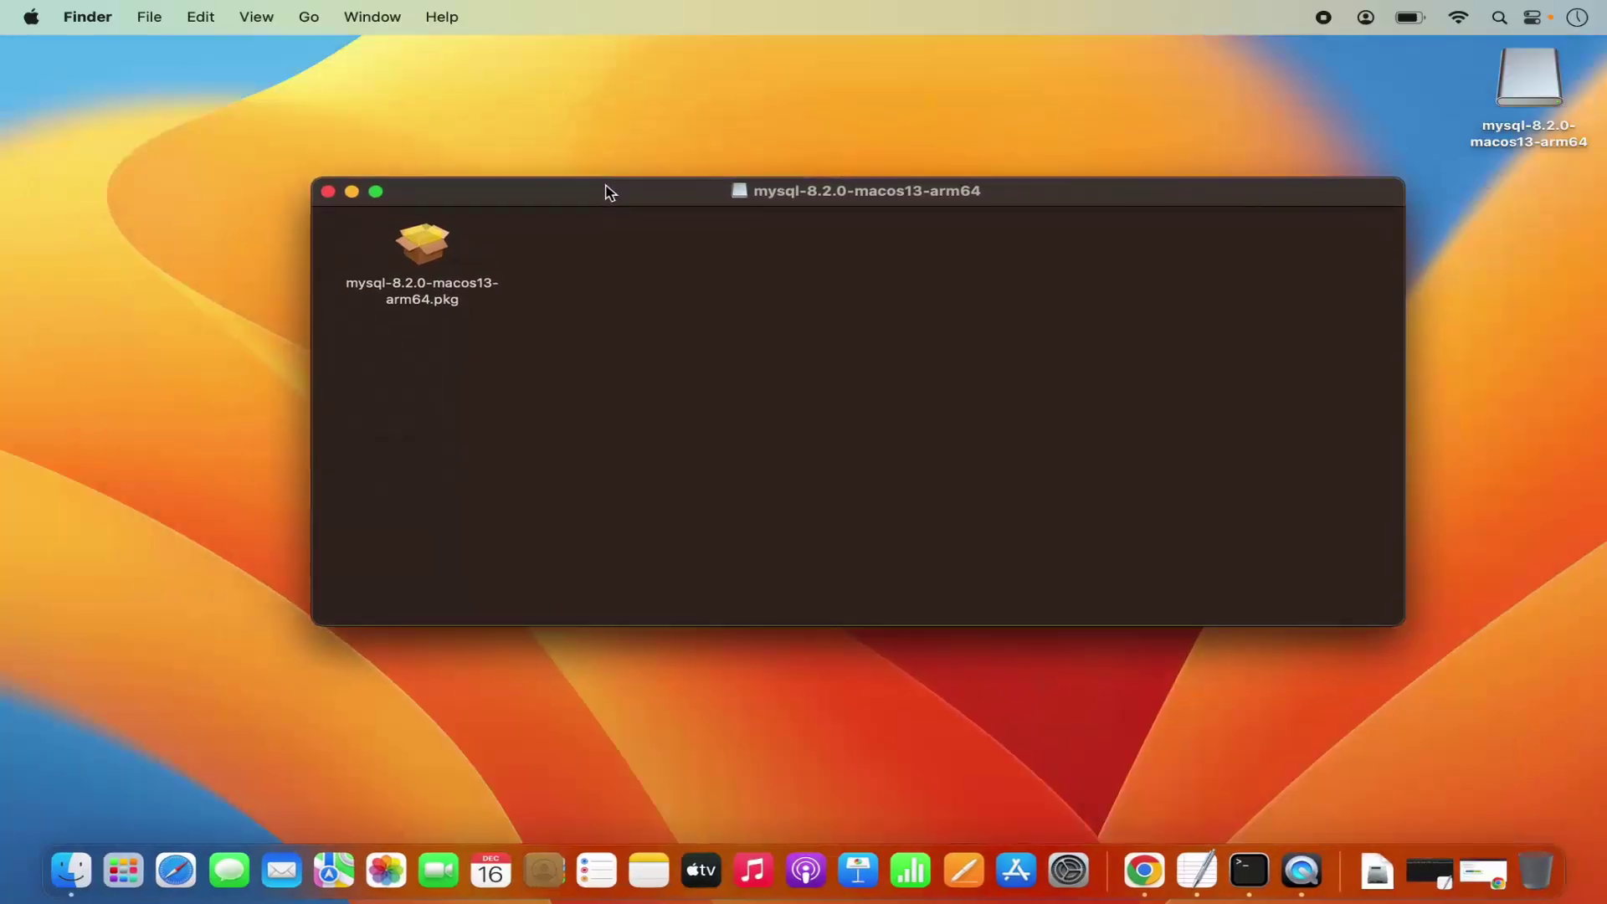
double_click(423, 247)
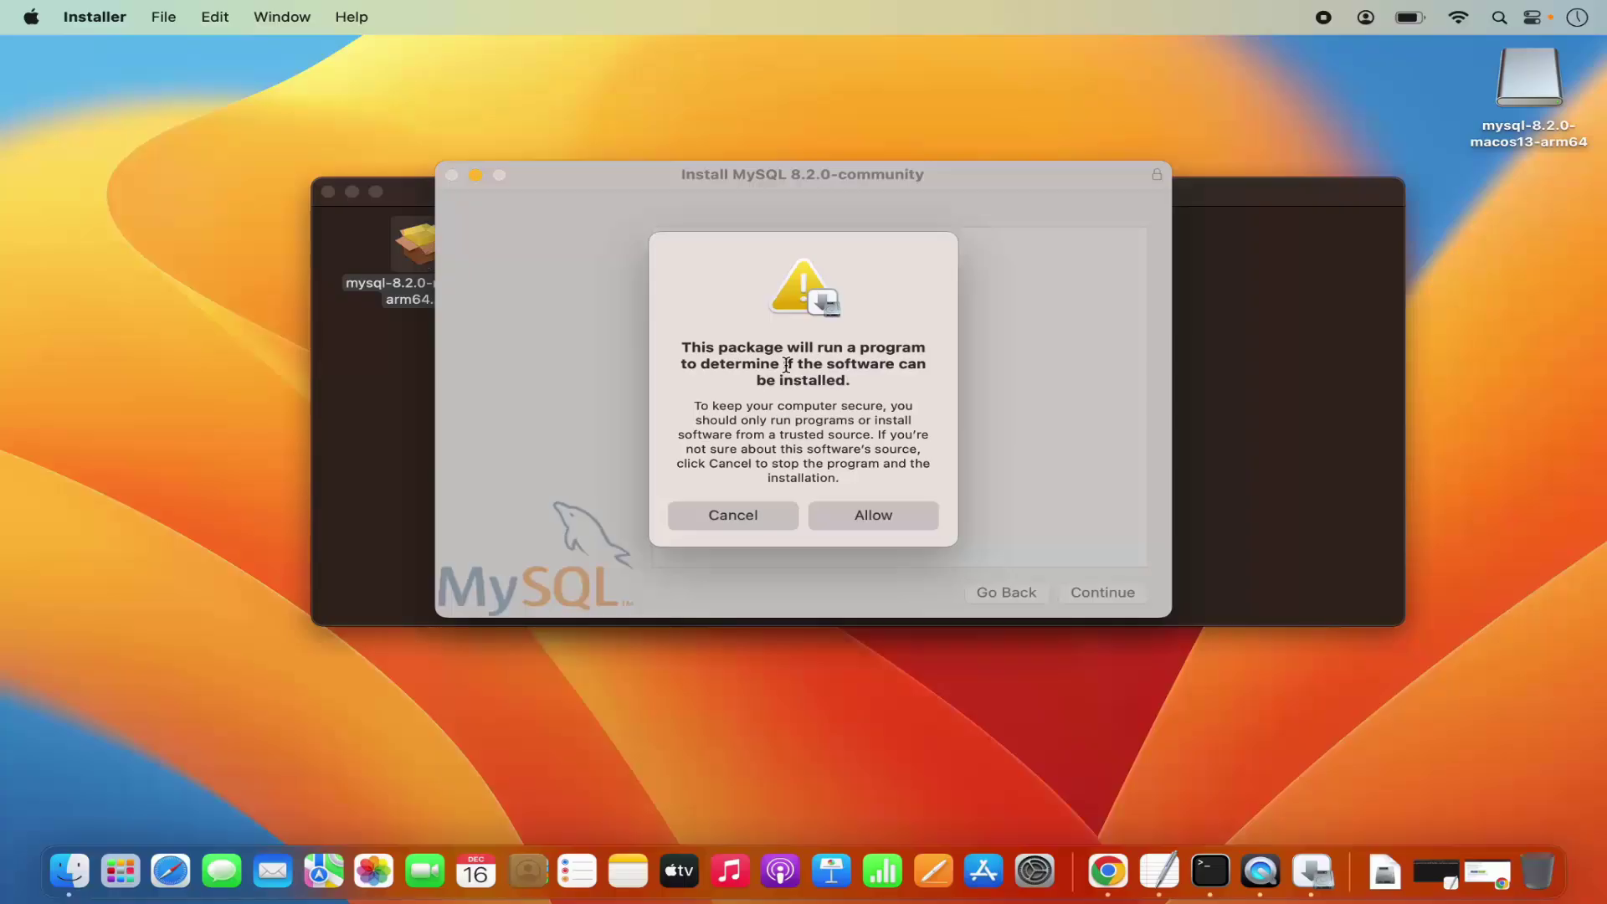
Minimise the disk image window and allow the package to check whether the software can be installed
click(364, 378)
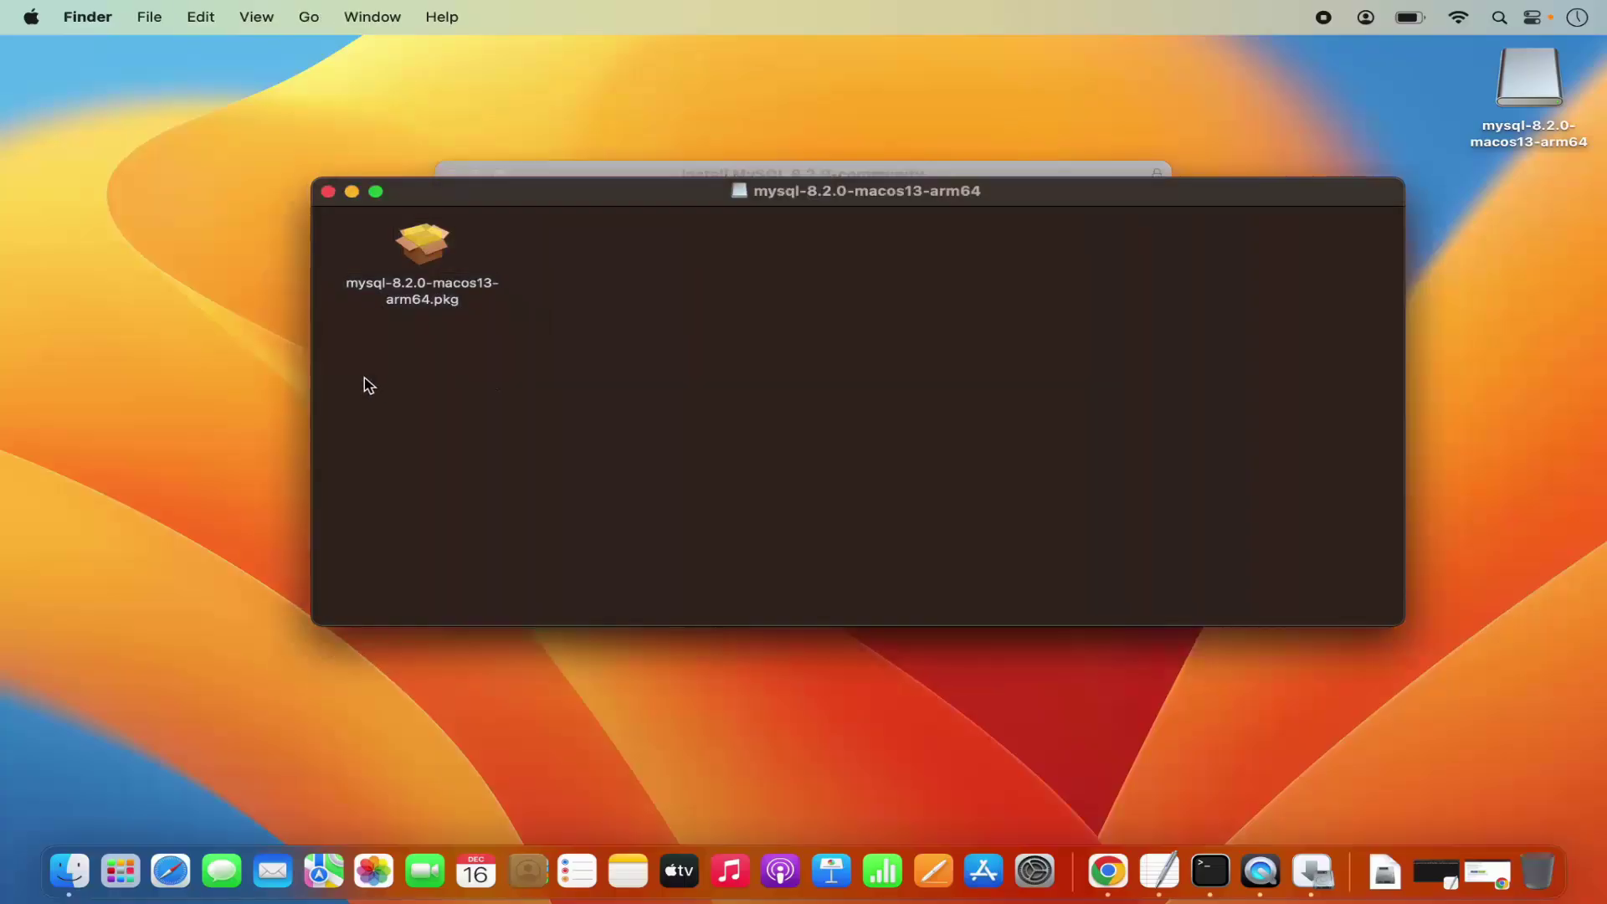
click(352, 192)
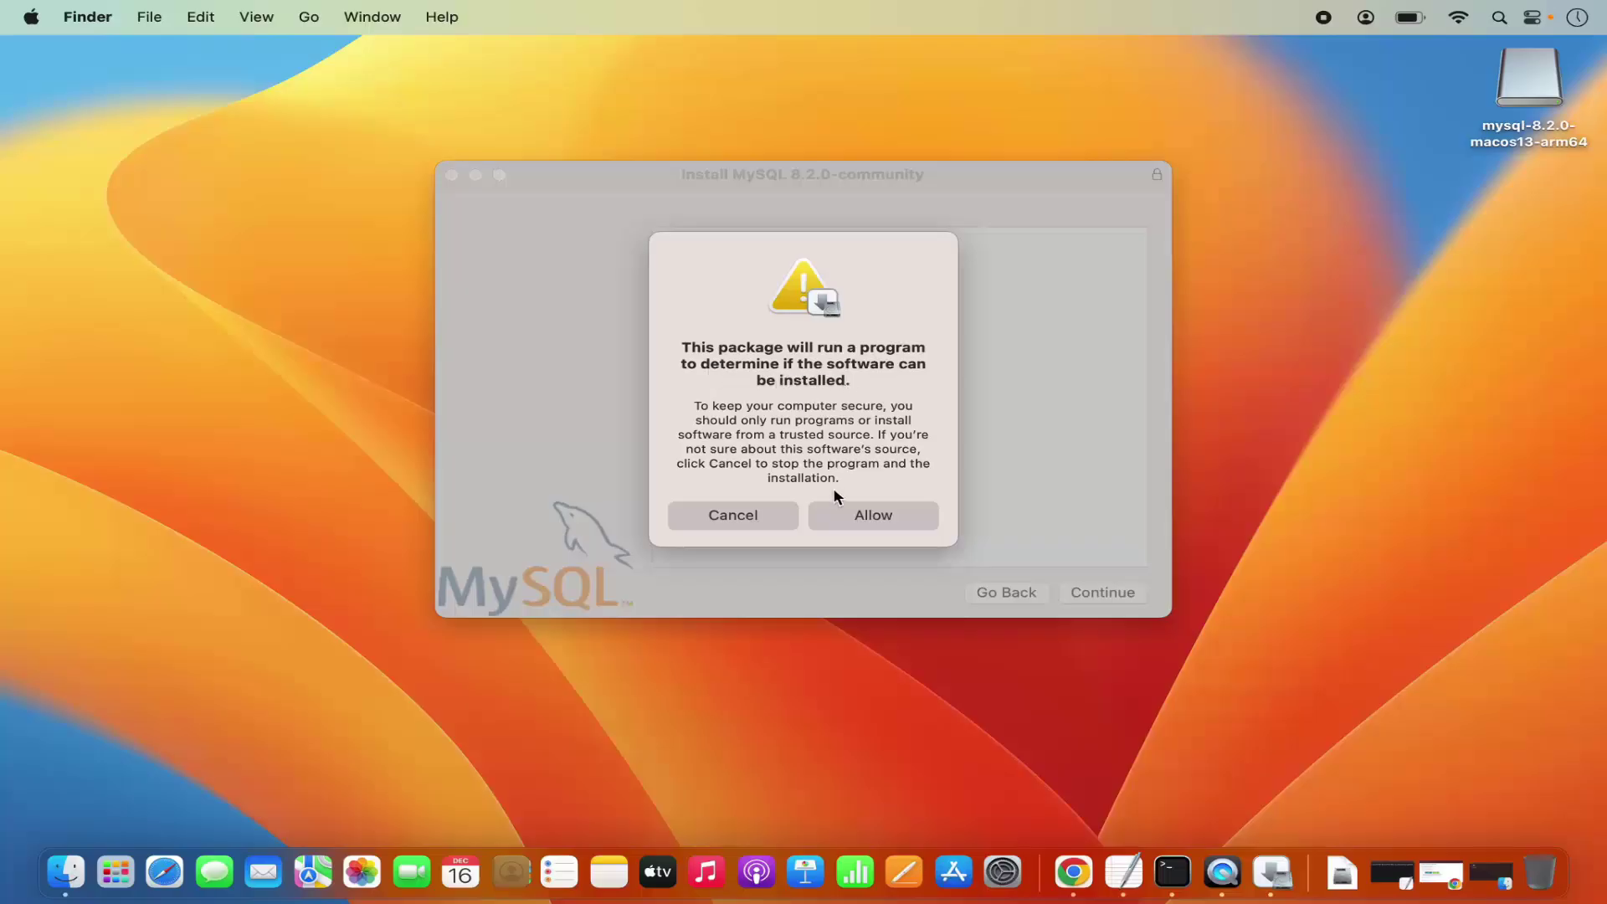
click(861, 520)
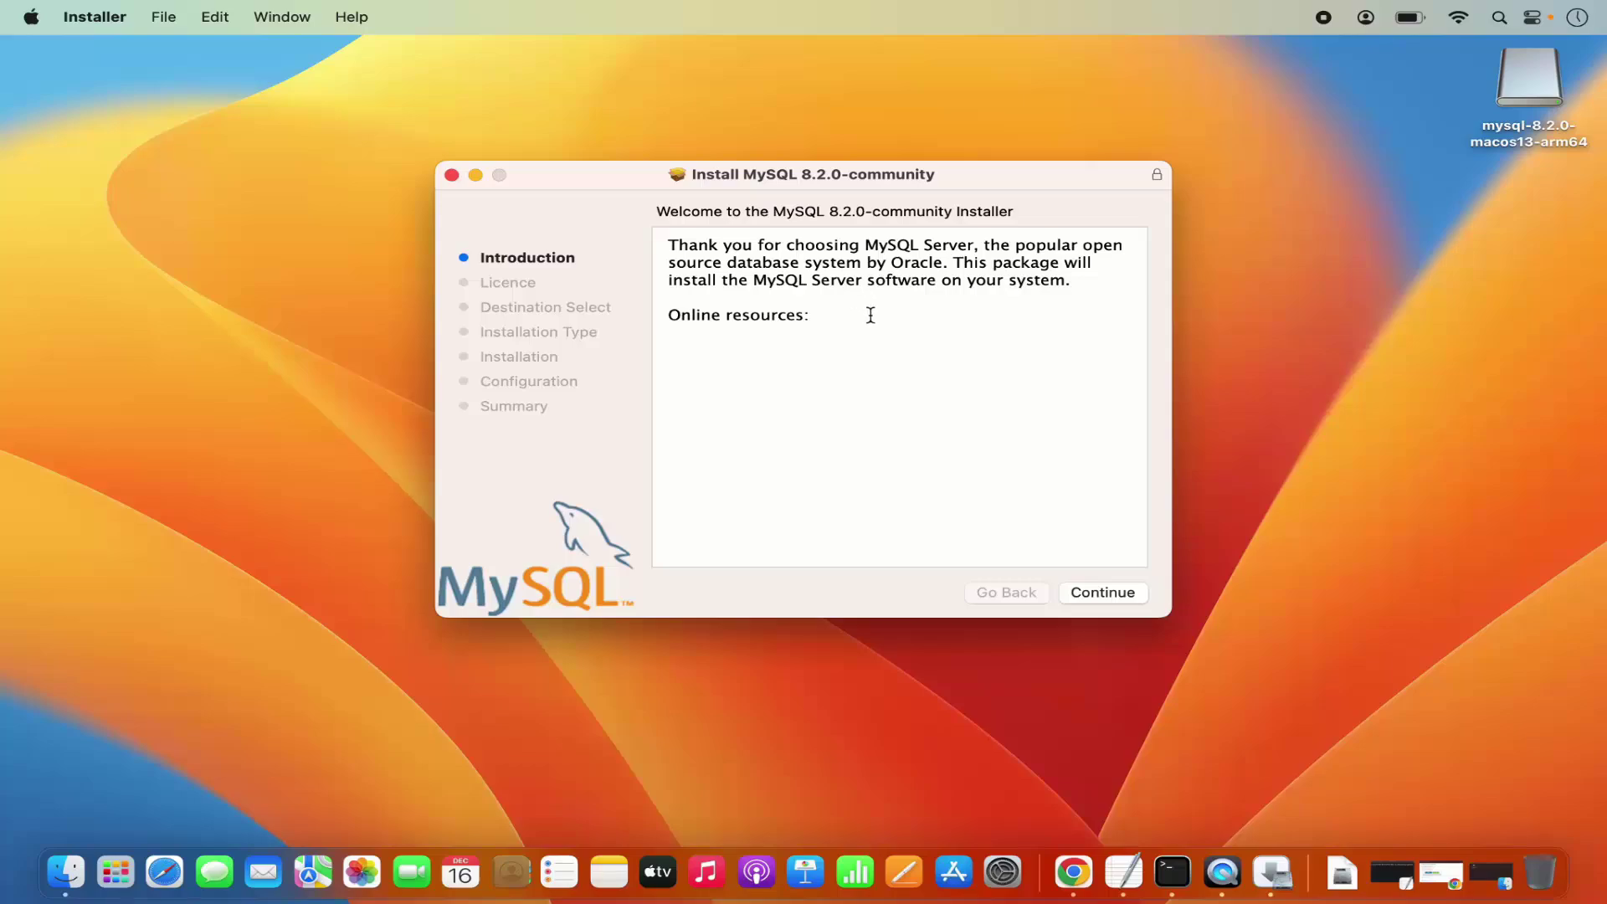
Proceed past the installer's introduction, read through the software licence agreement and agree to its terms
click(1081, 591)
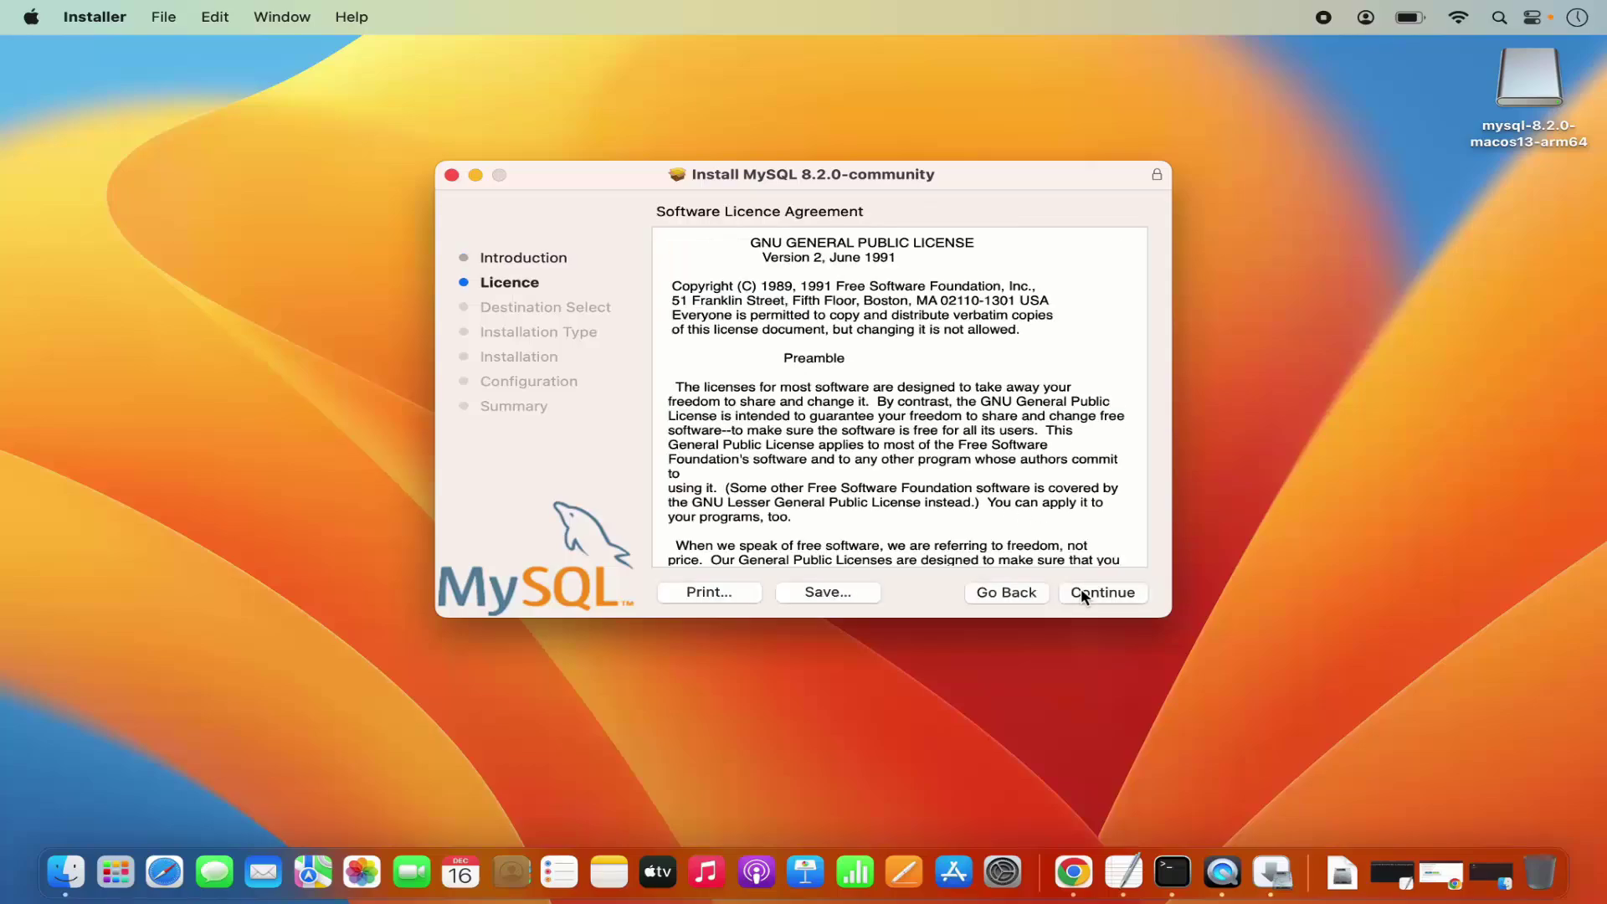
scroll(954, 474, down, 10)
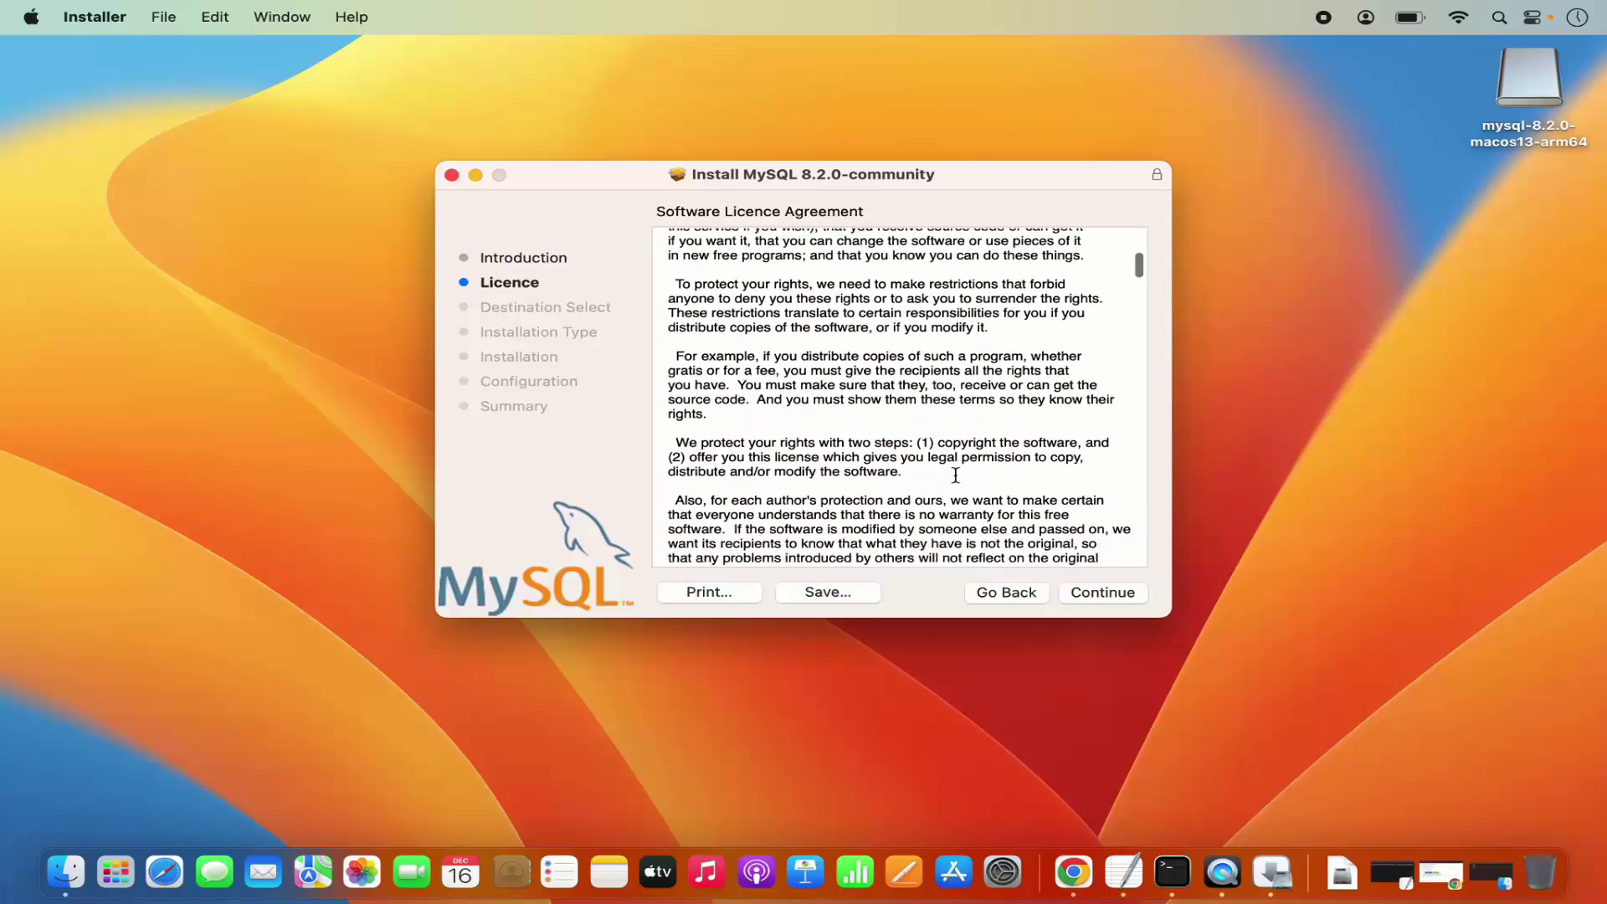
scroll(955, 474, down, 20)
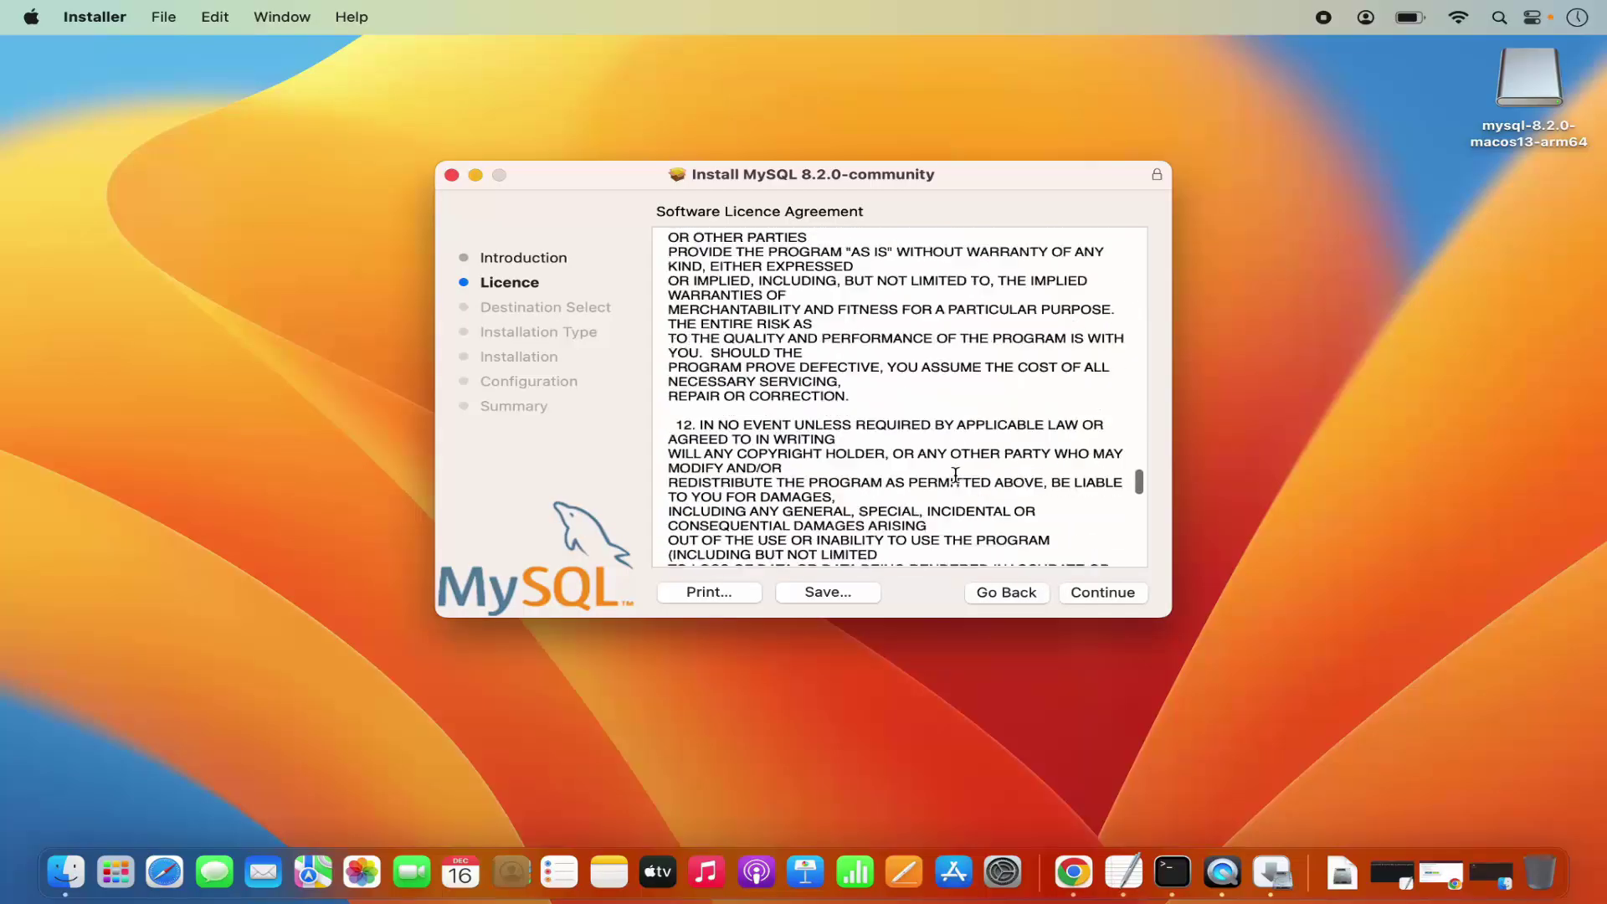
scroll(955, 474, down, 5)
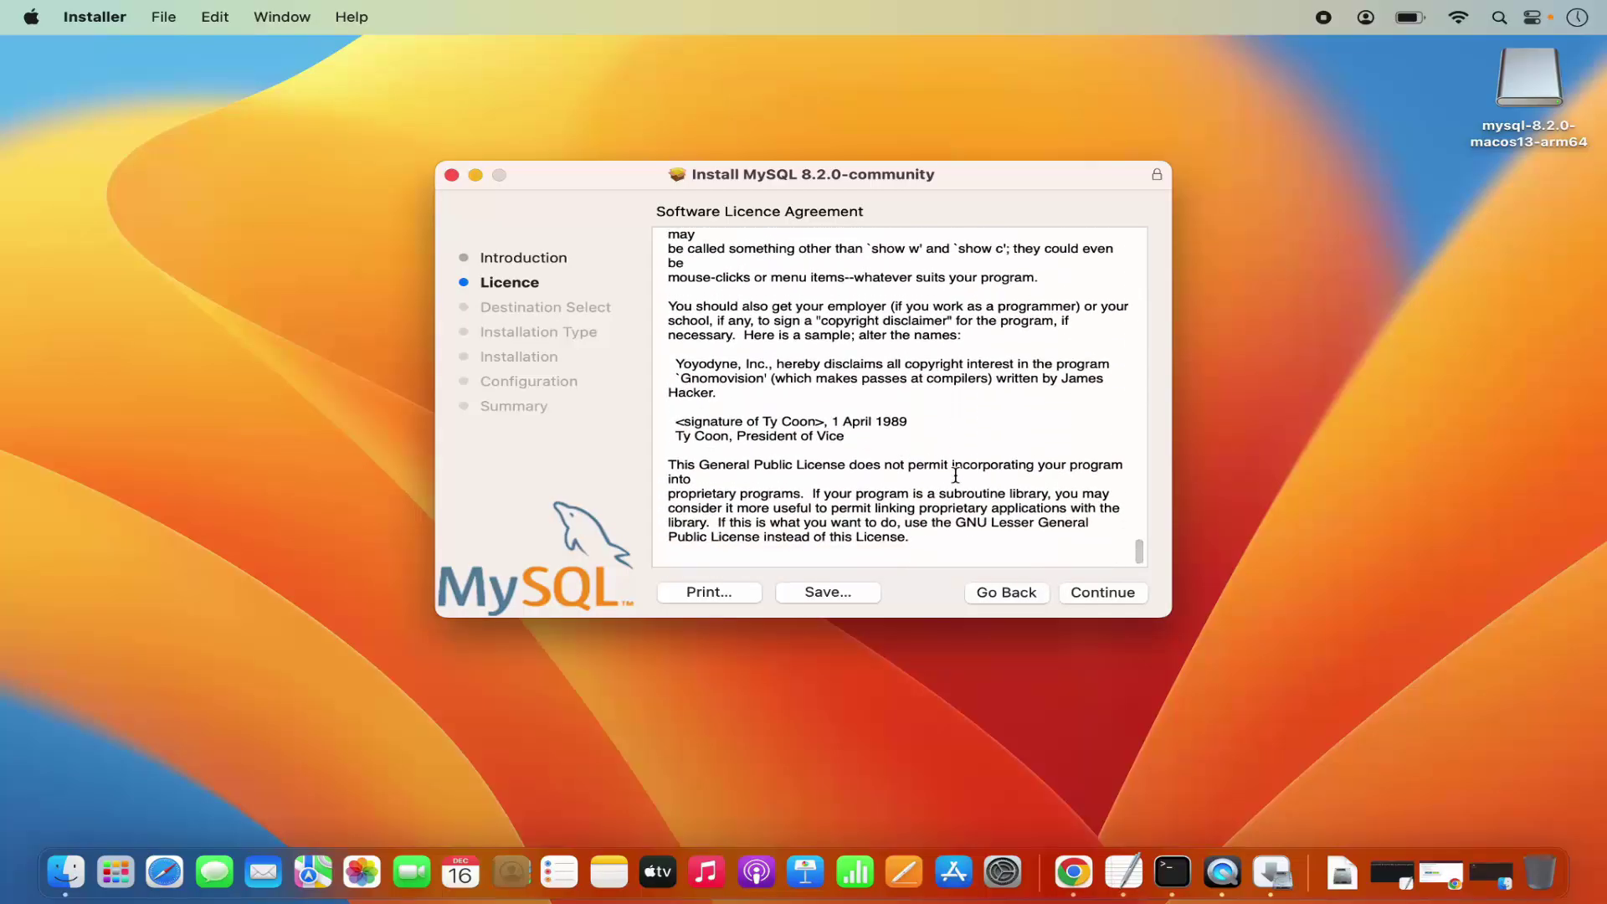
click(1096, 593)
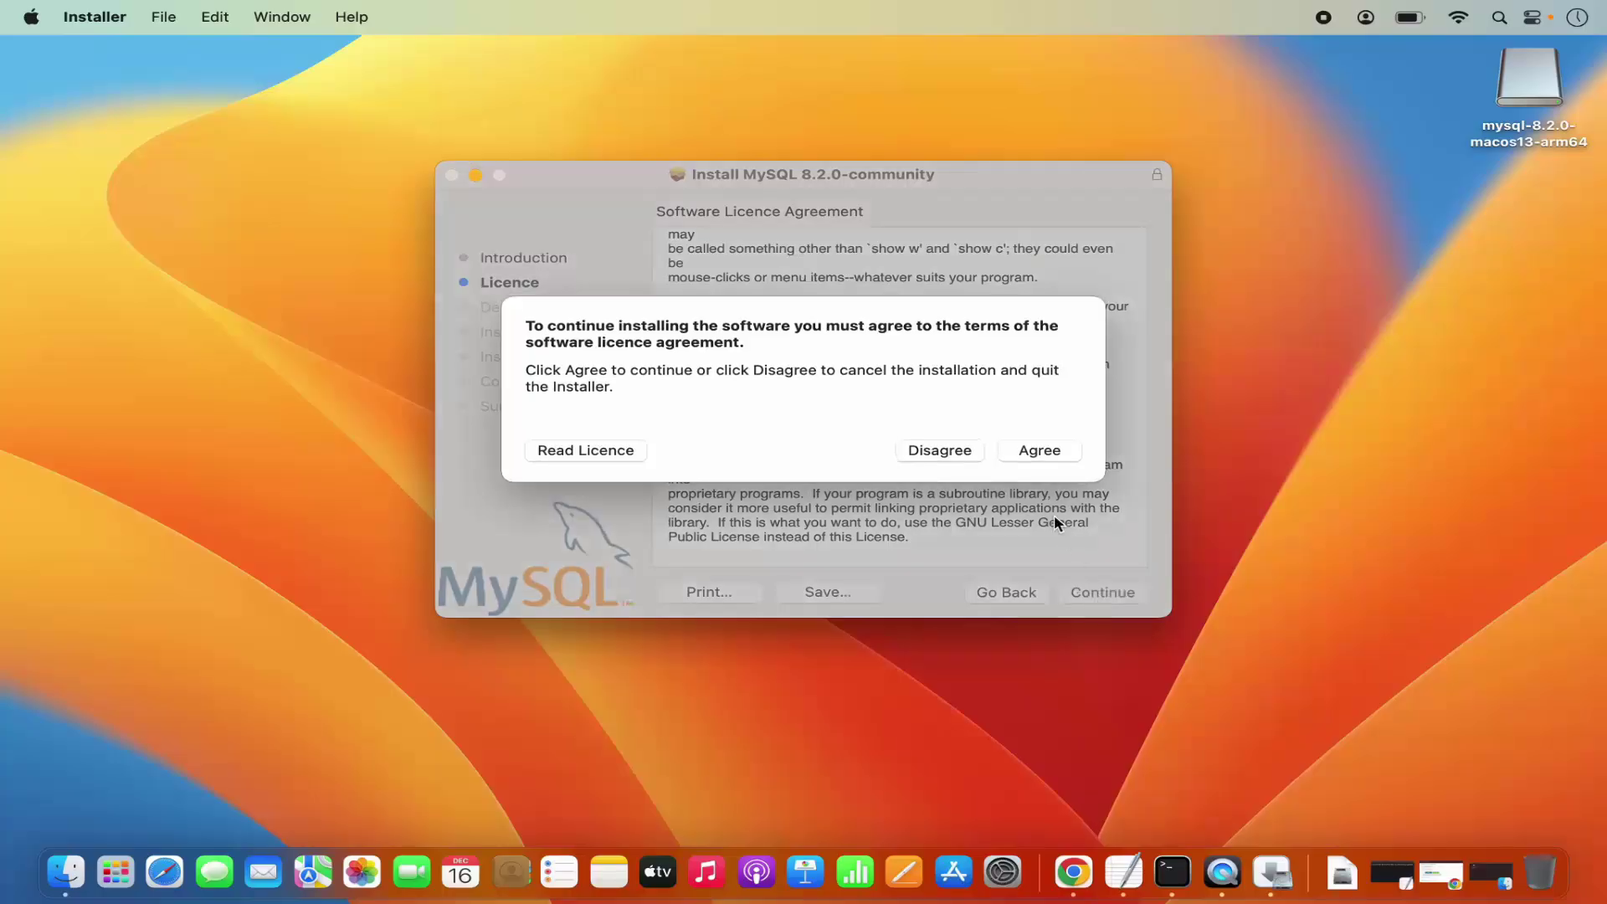
click(1037, 452)
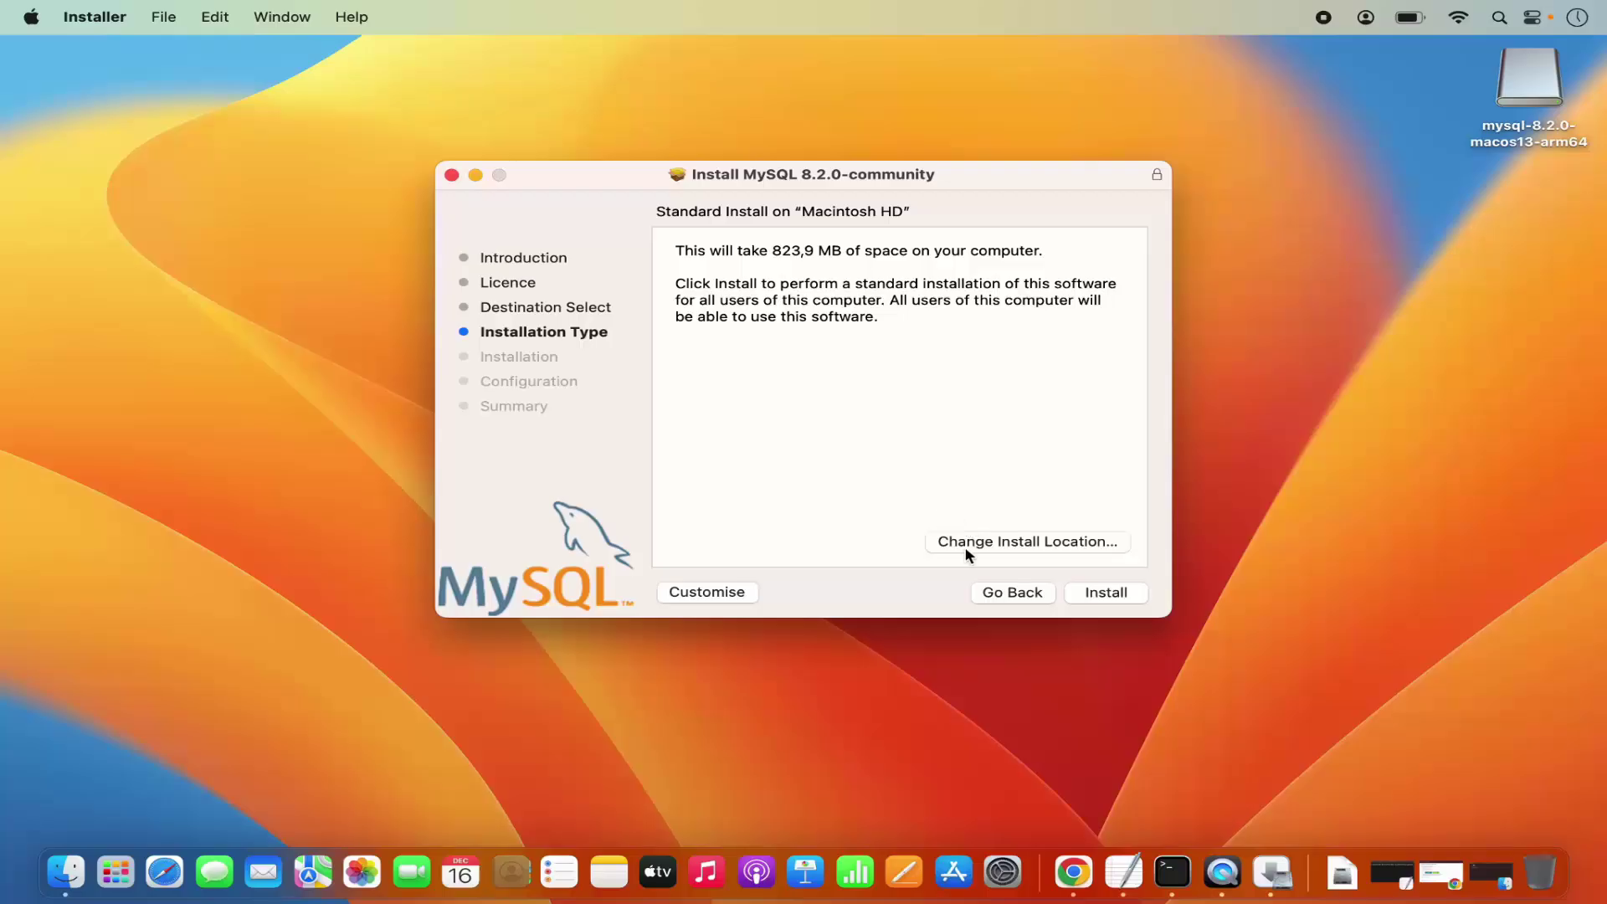
Start the standard installation on Macintosh HD and authorise it with the Mac account password
click(1098, 592)
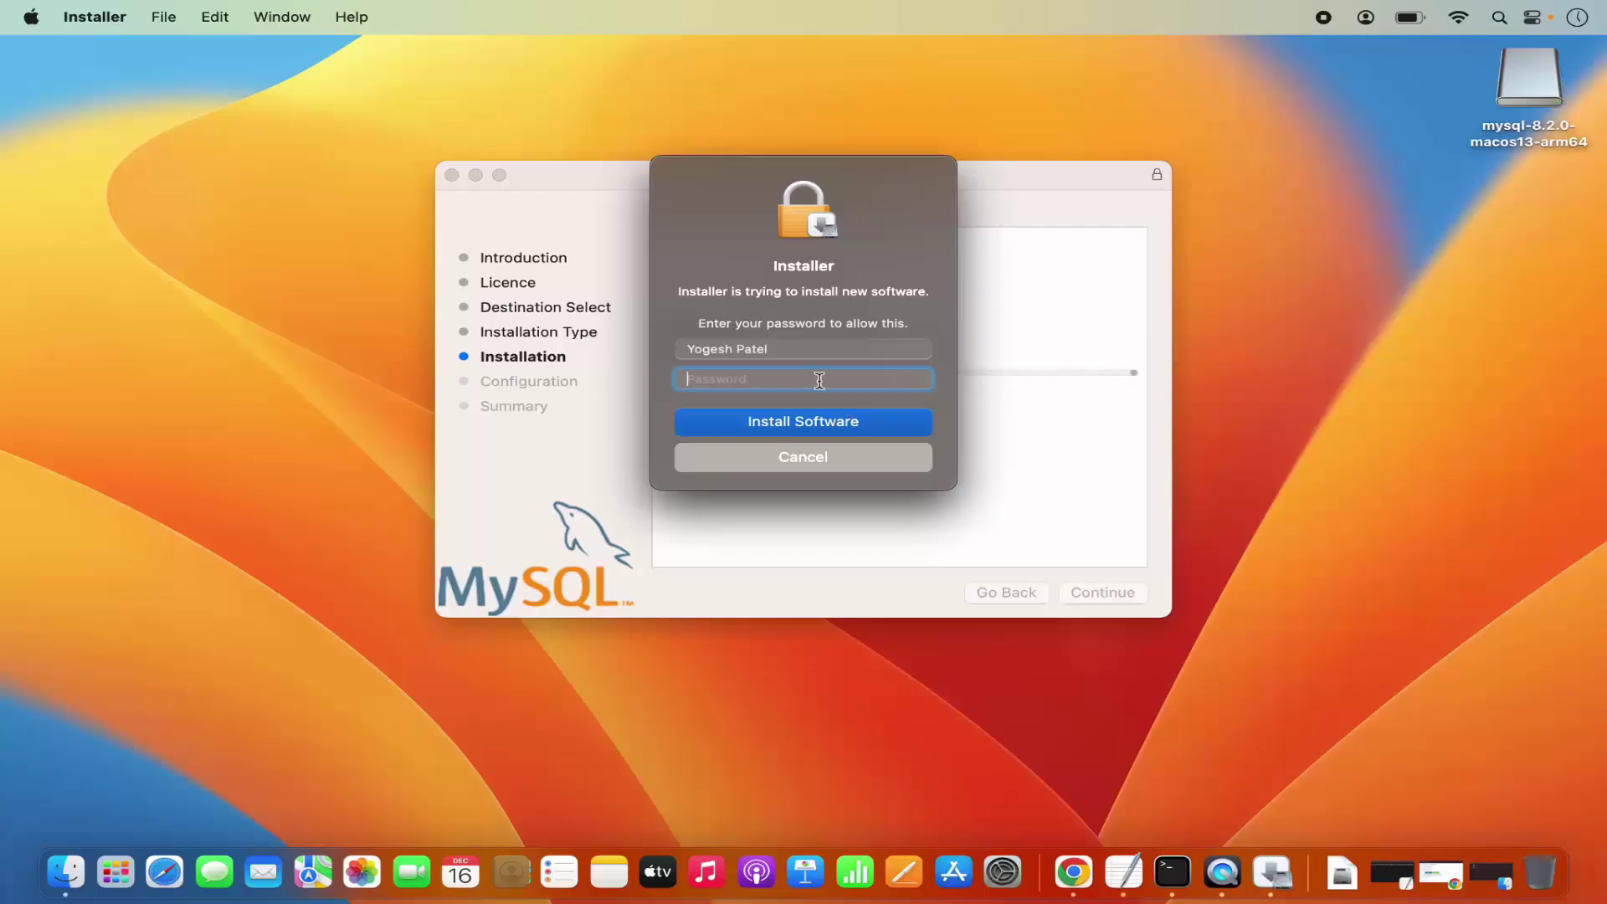
text(••••••)
click(816, 430)
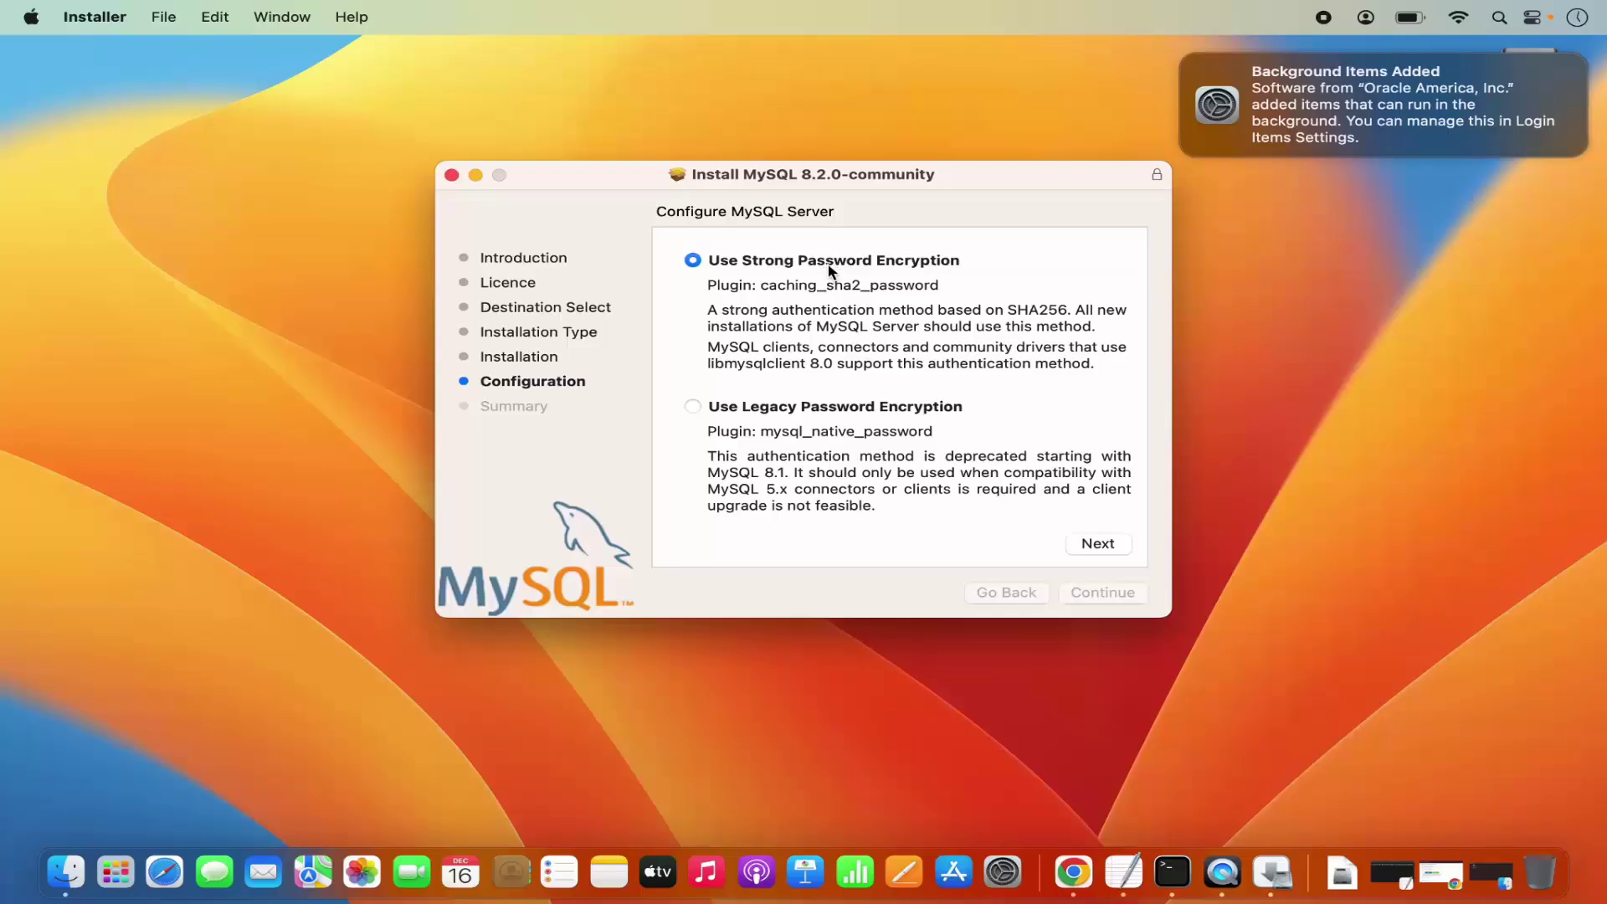
Configure the server with strong password encryption, enter a password for the root user, and authorise the changes with the Mac account password
click(1091, 548)
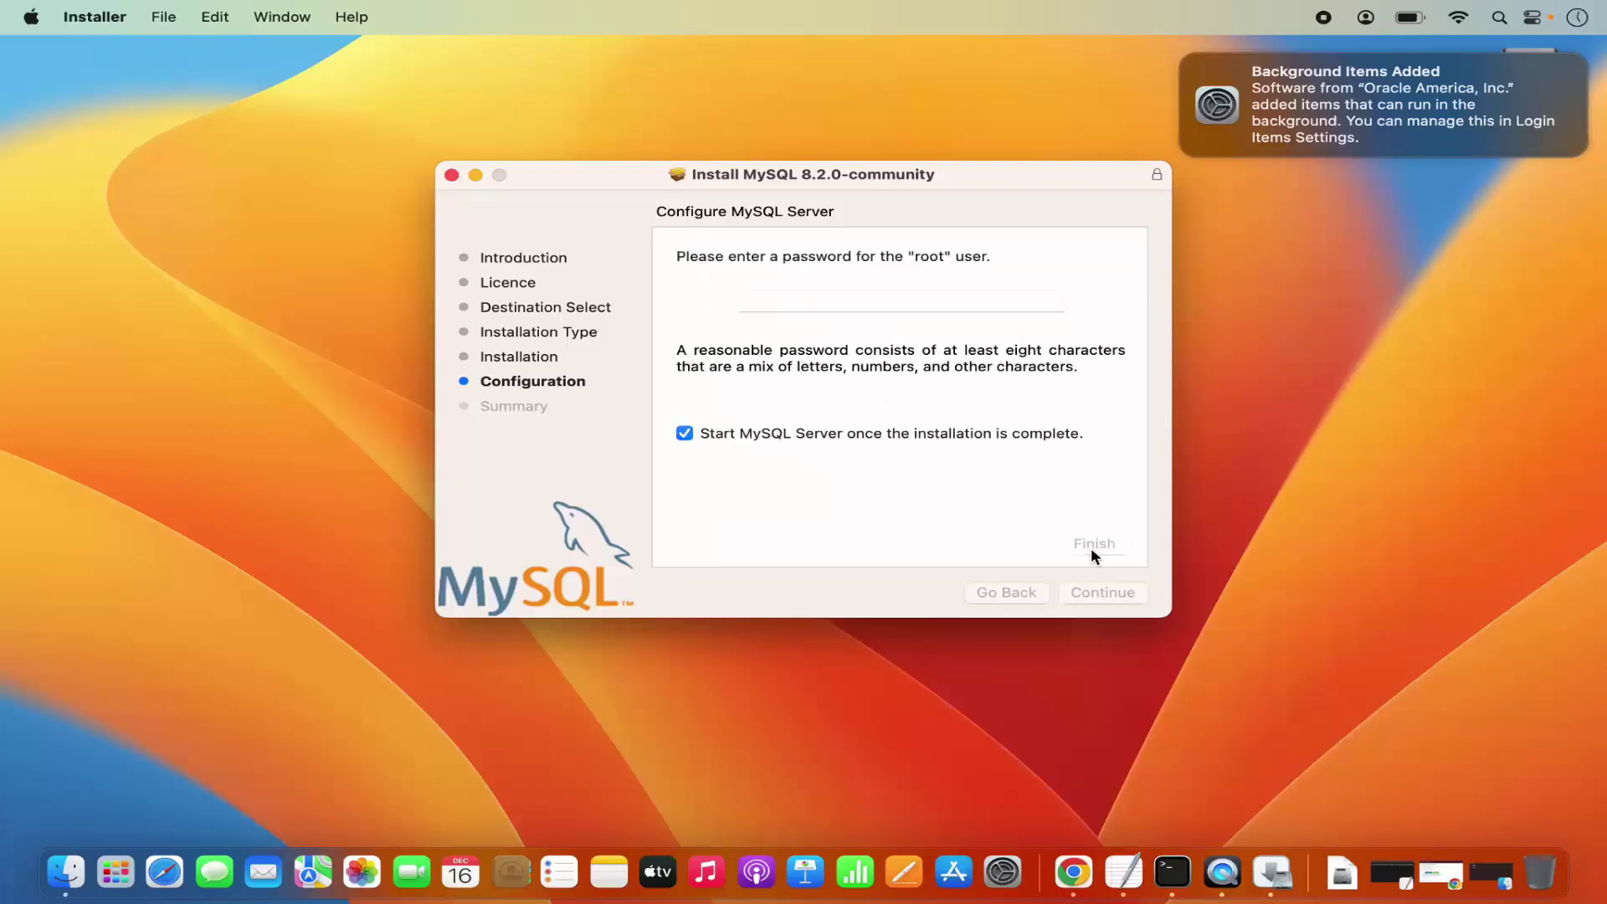
click(786, 303)
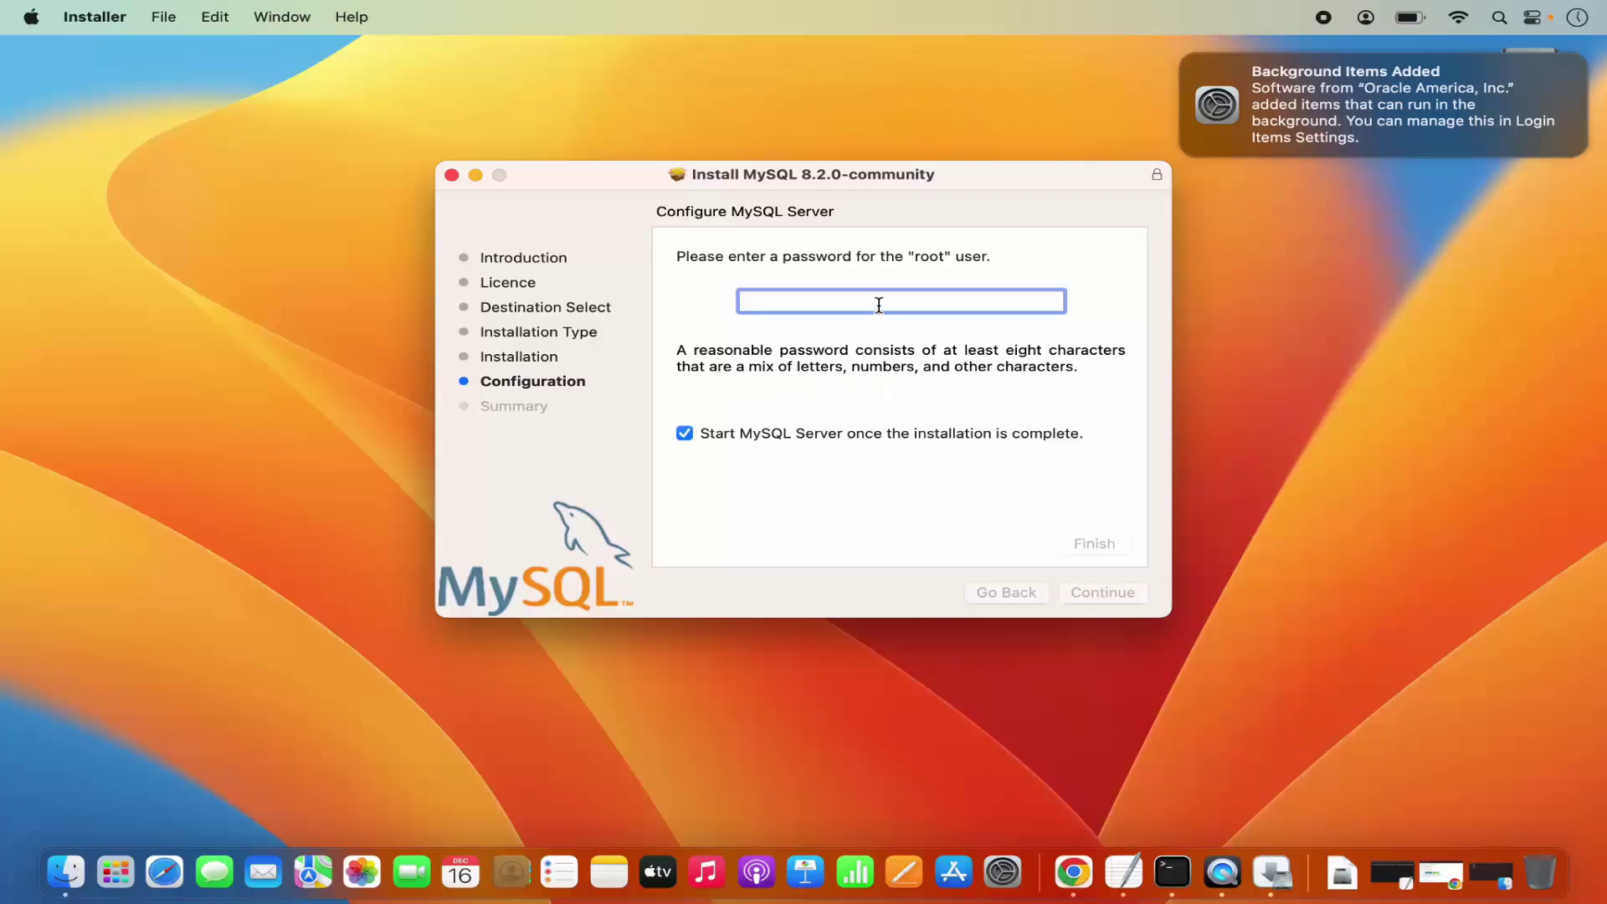
text(•••••••••••)
click(1089, 546)
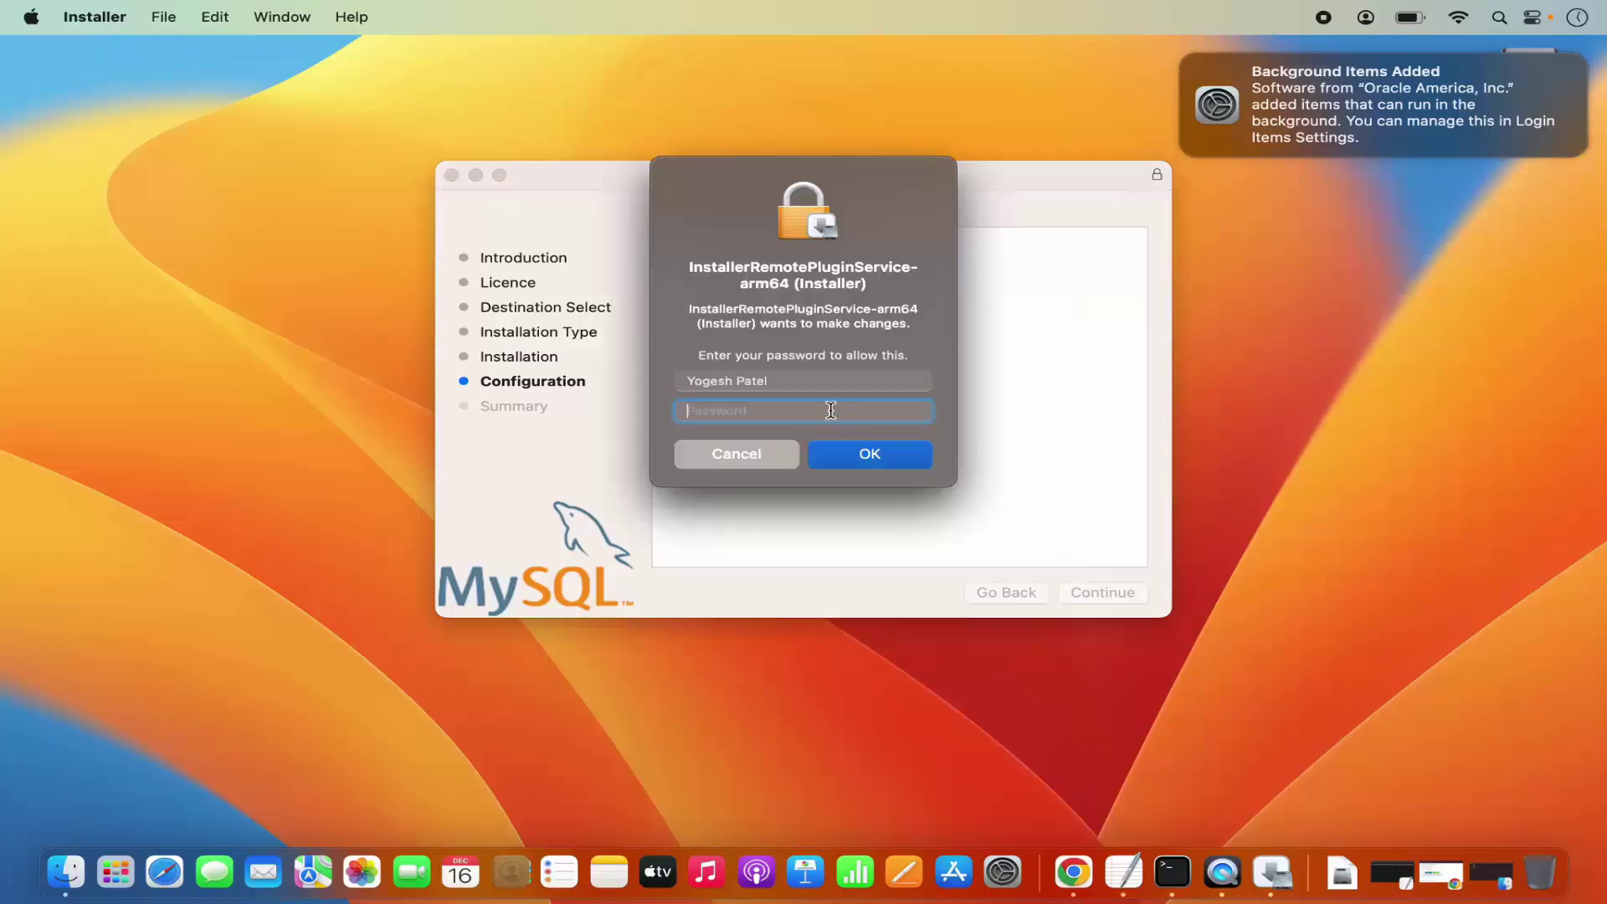
text(******)
click(854, 452)
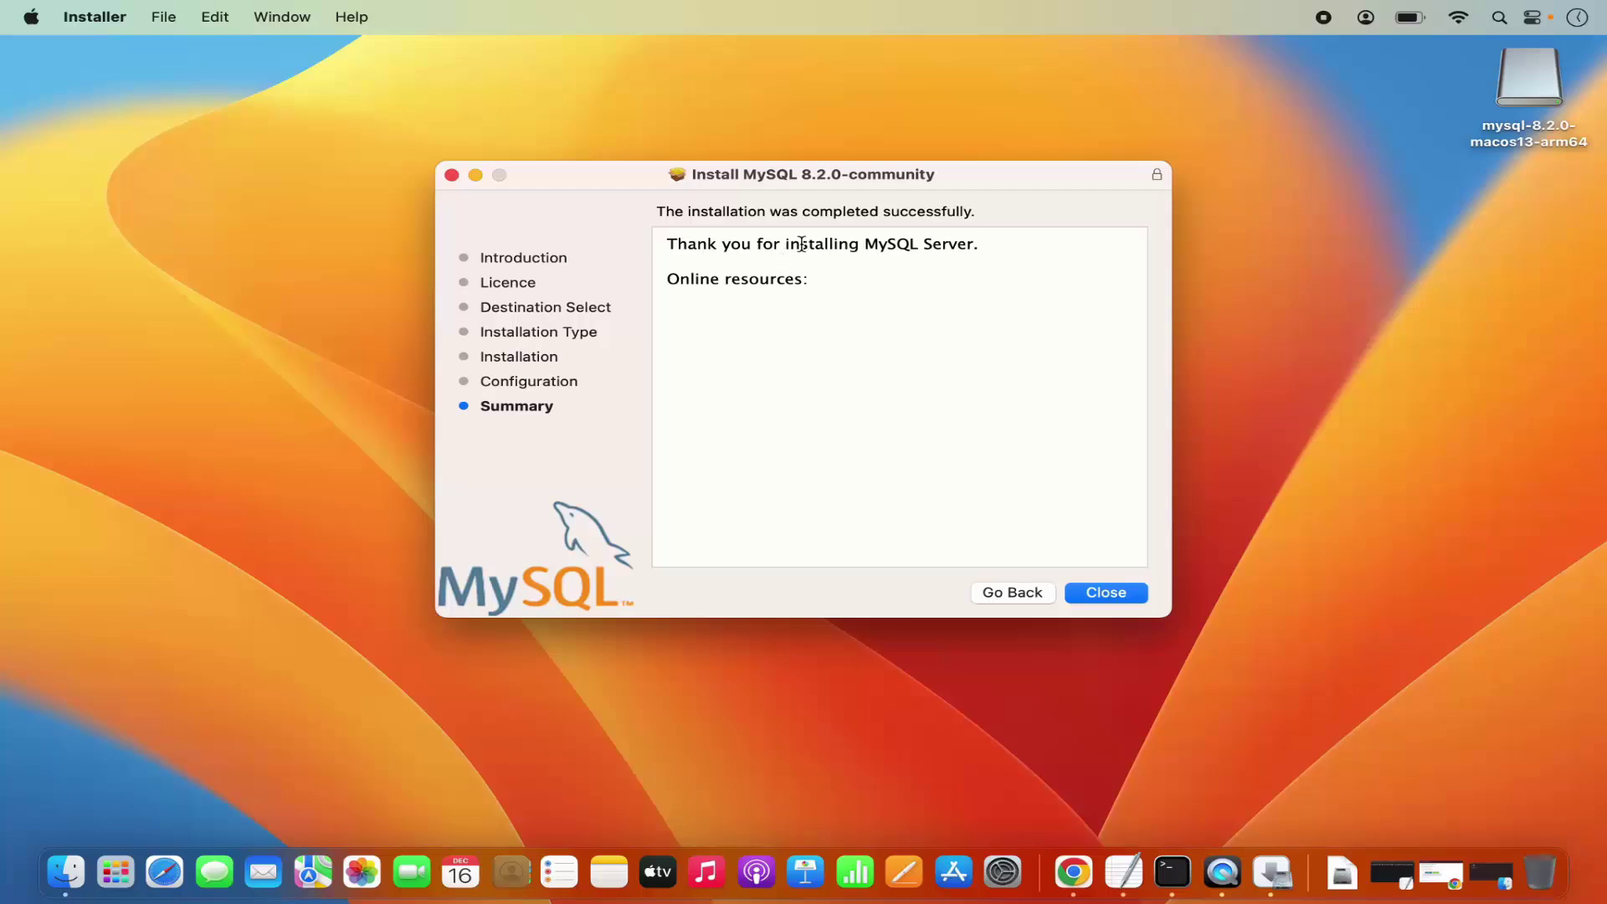
Close the completed MySQL installer and move its package to the Bin
click(1256, 508)
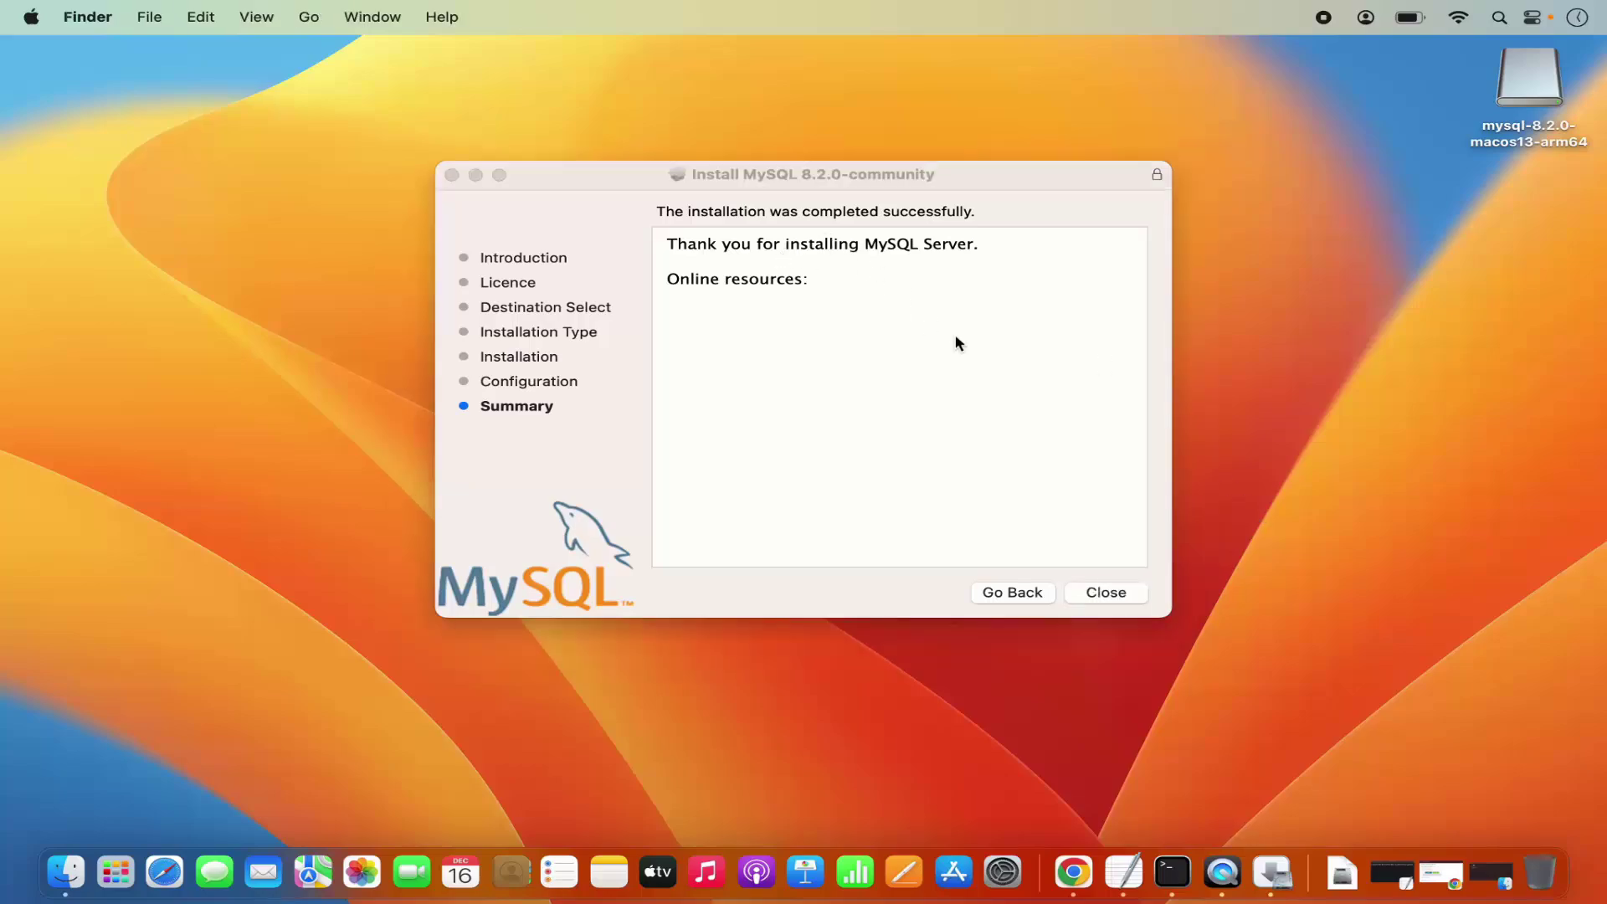
click(1119, 594)
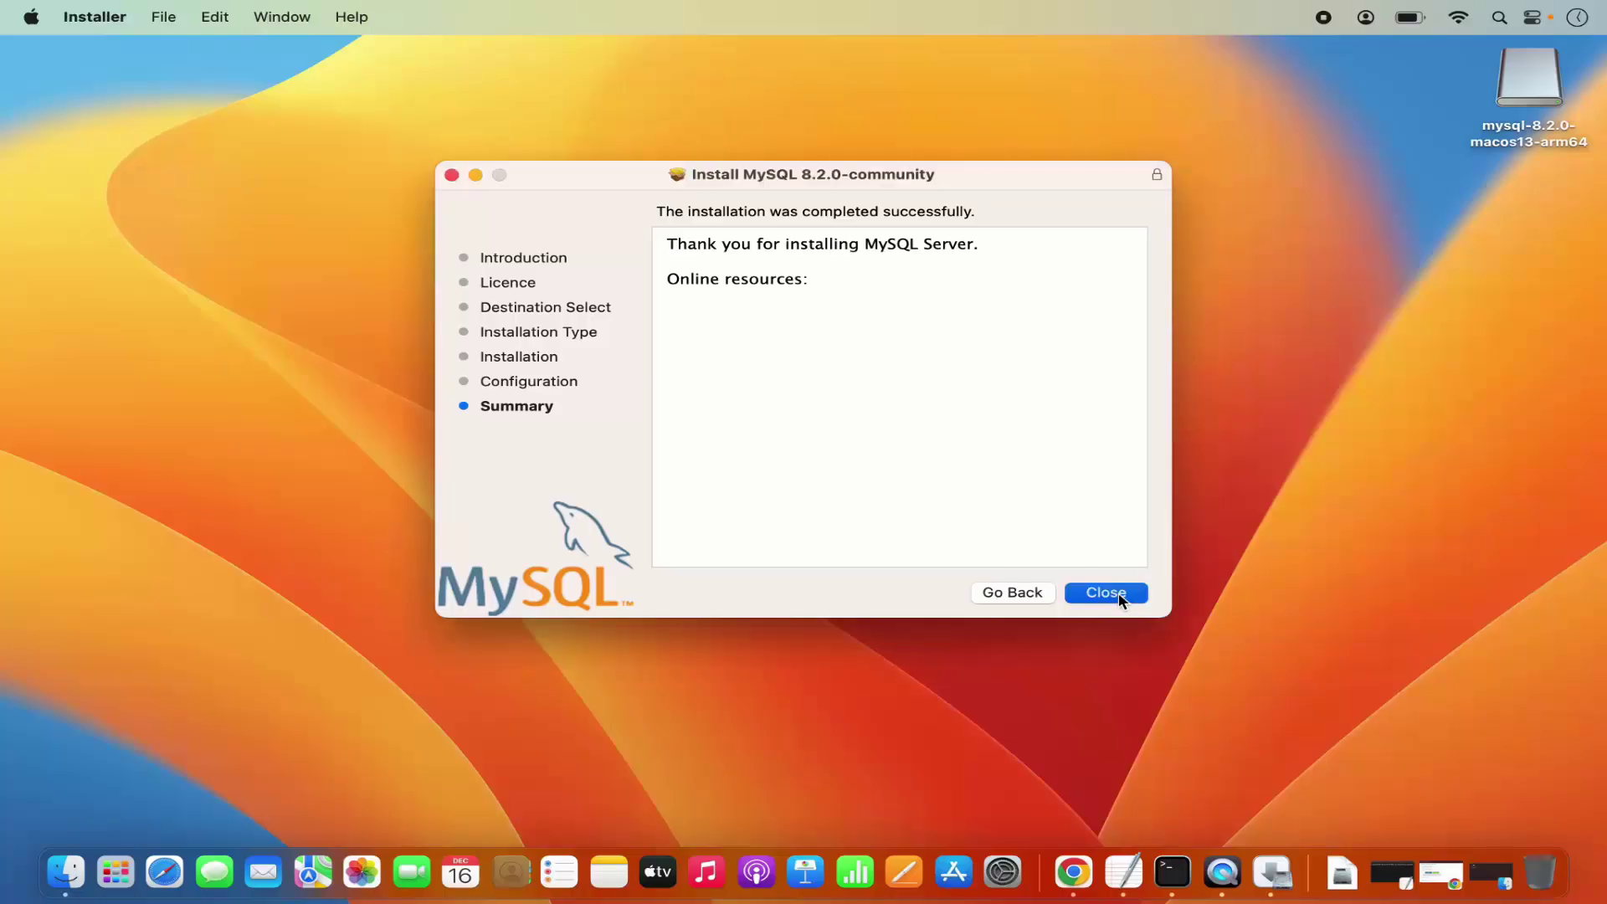
click(1118, 592)
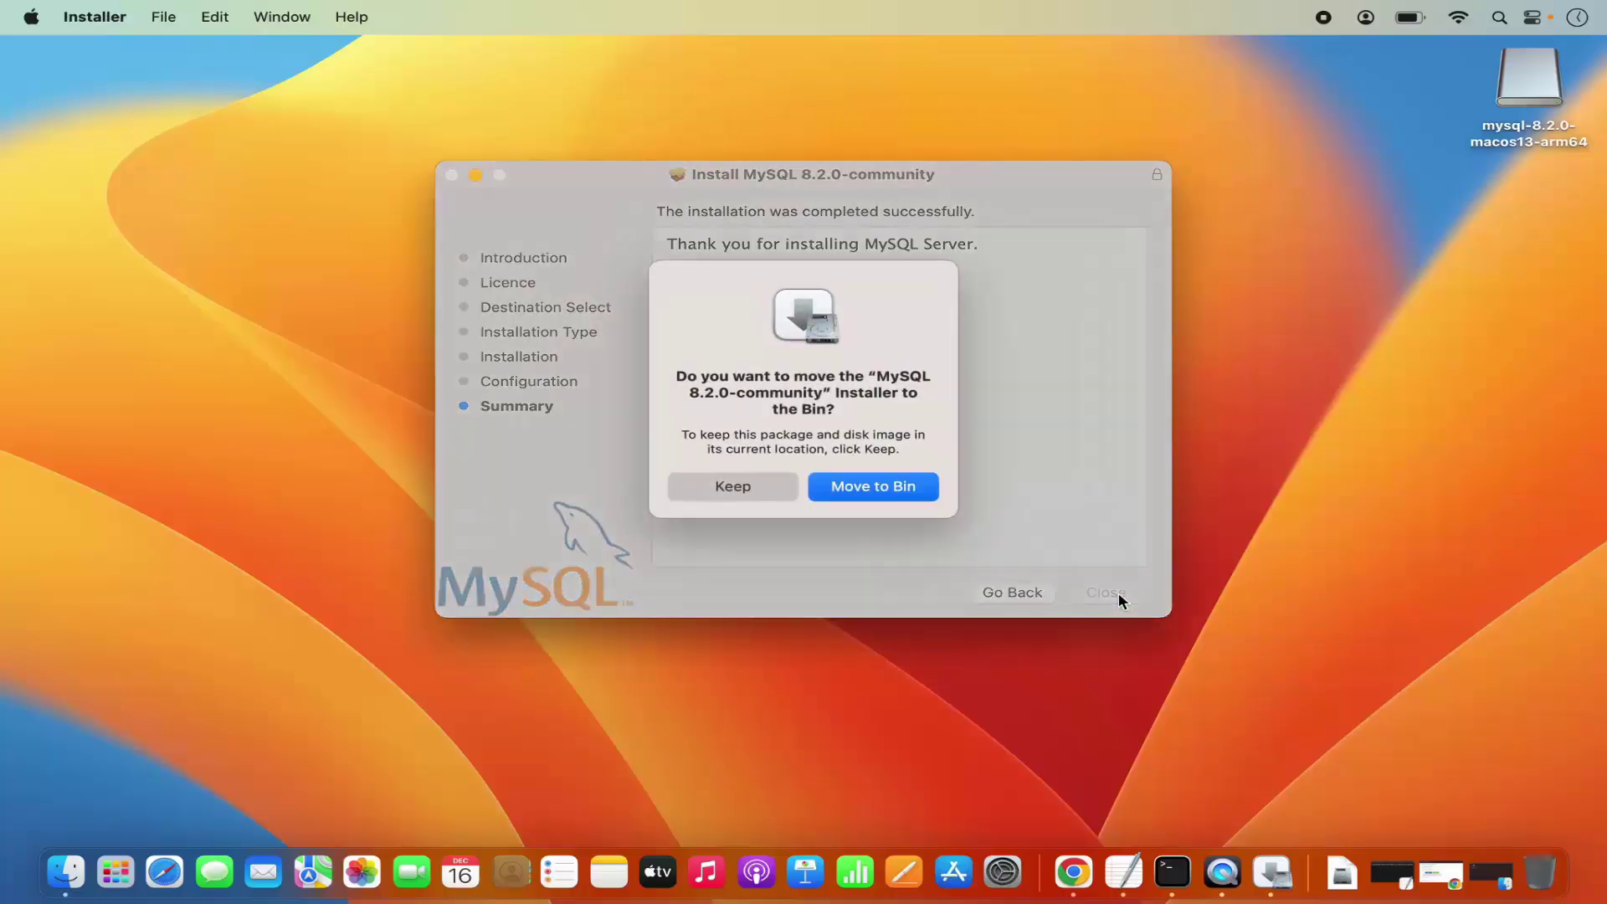
click(876, 488)
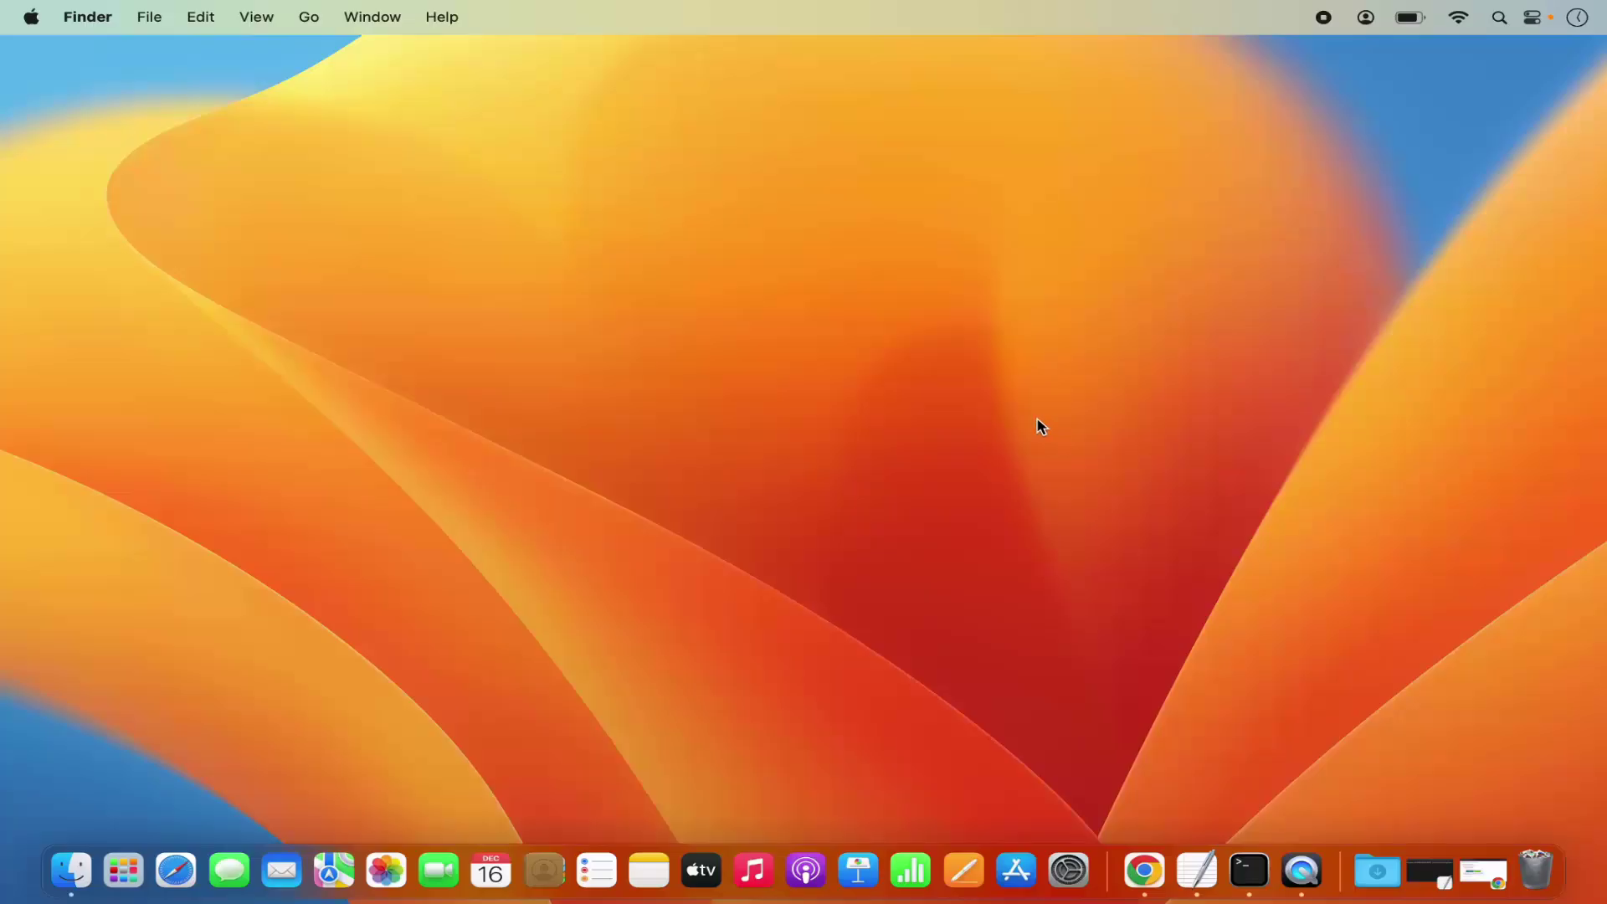
Open System Settings, examine the MySQL page's instances and configuration, and minimise the window
click(1068, 870)
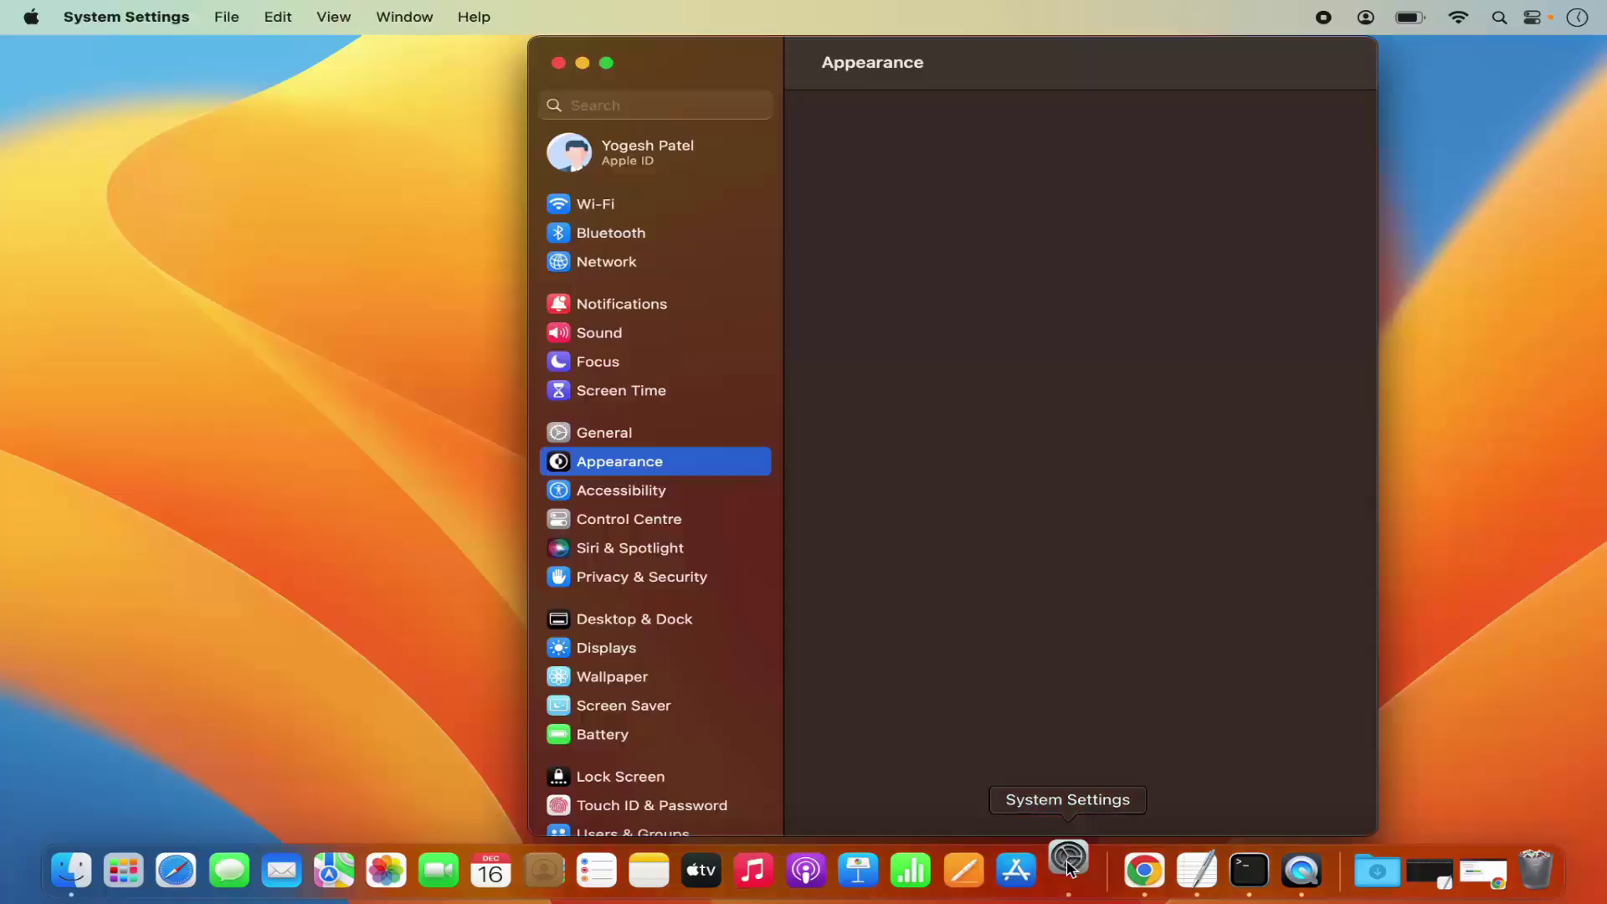
click(32, 19)
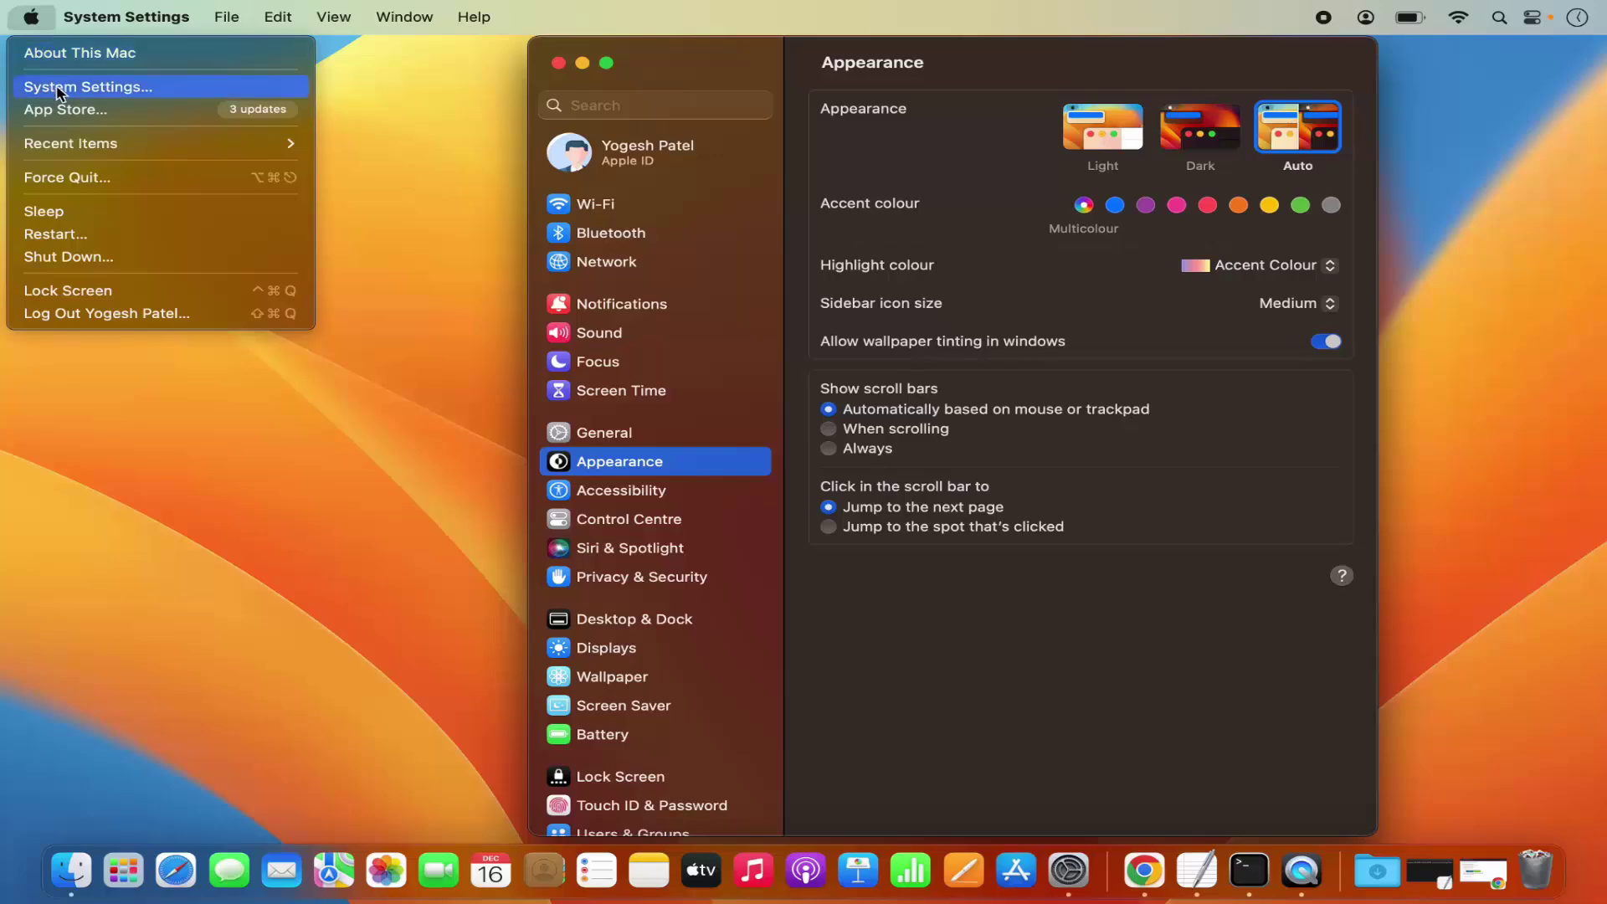
click(77, 87)
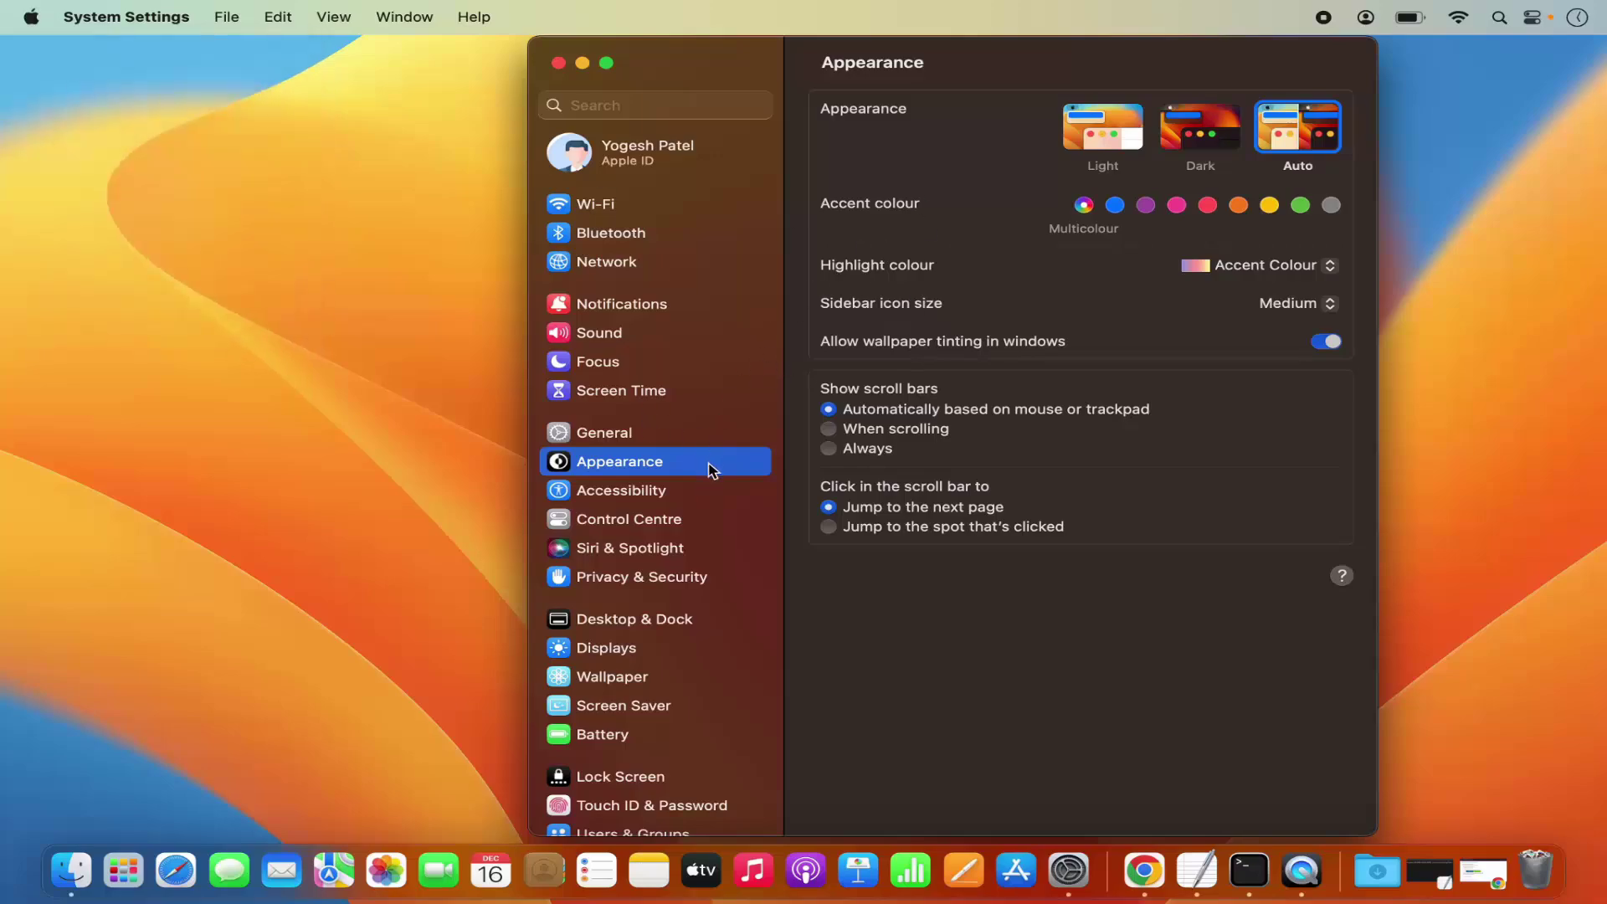
scroll(707, 467, down, 5)
scroll(709, 470, down, 3)
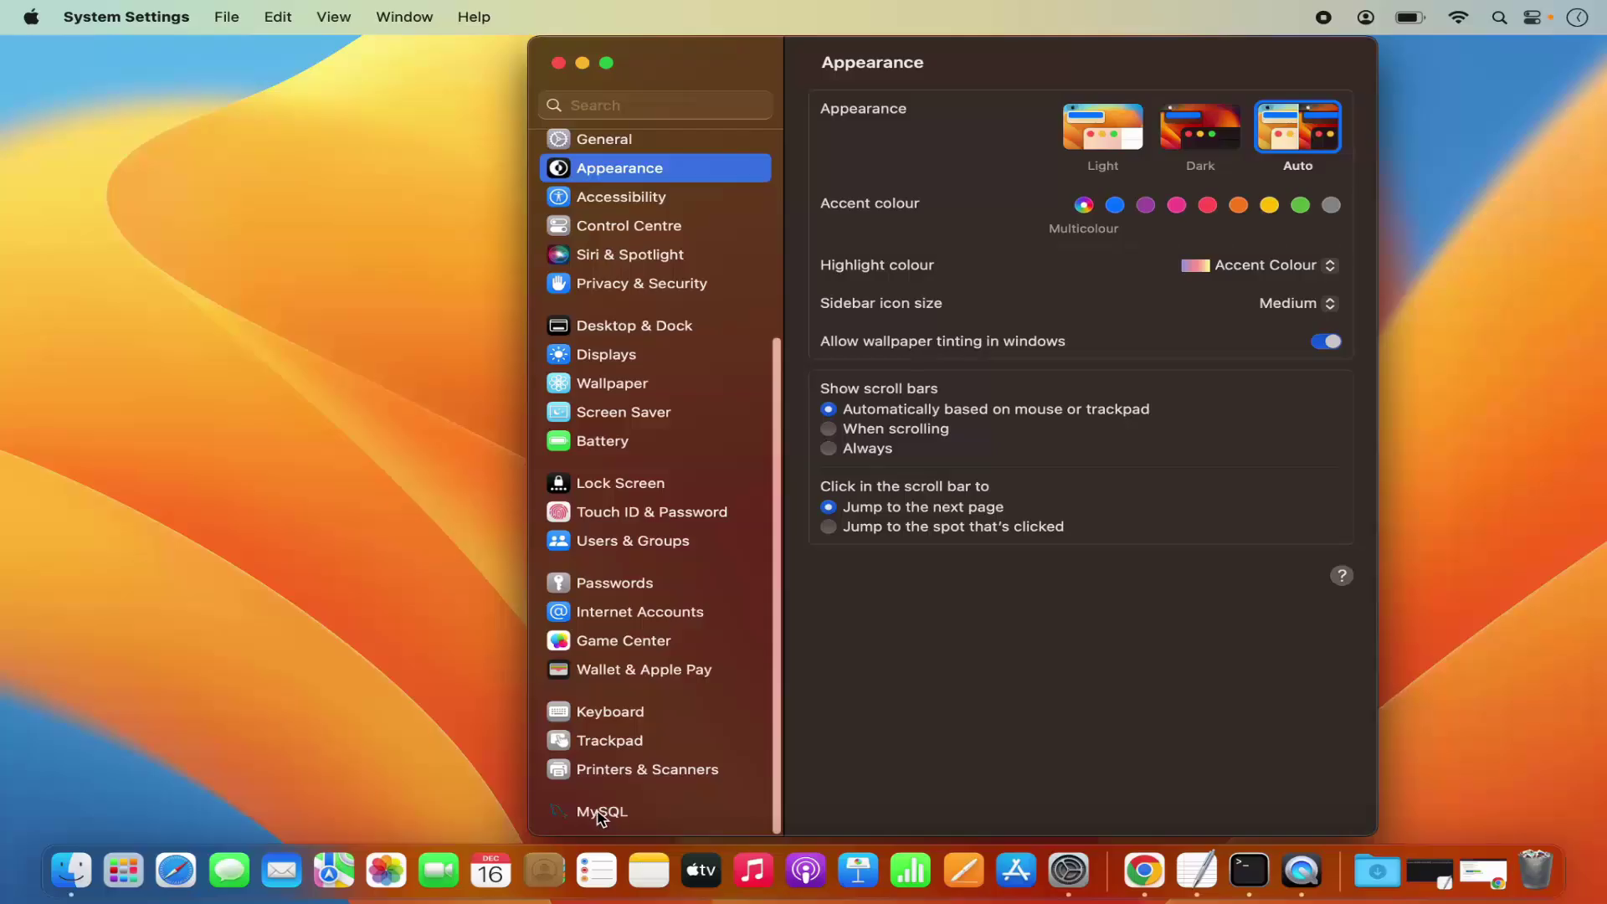
click(599, 816)
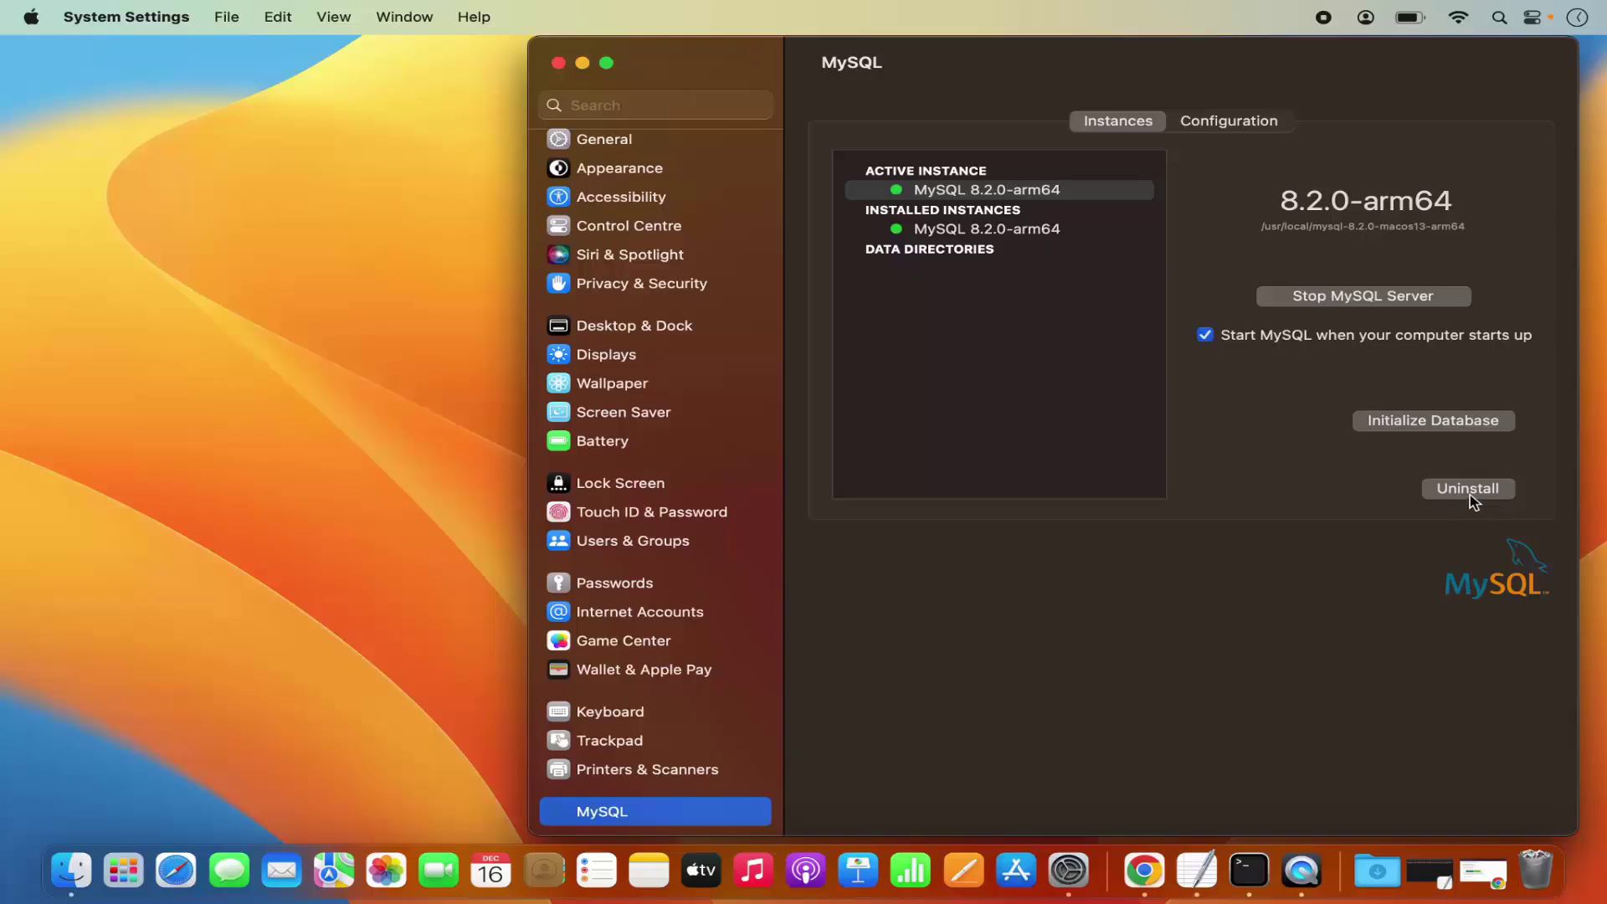
click(1226, 126)
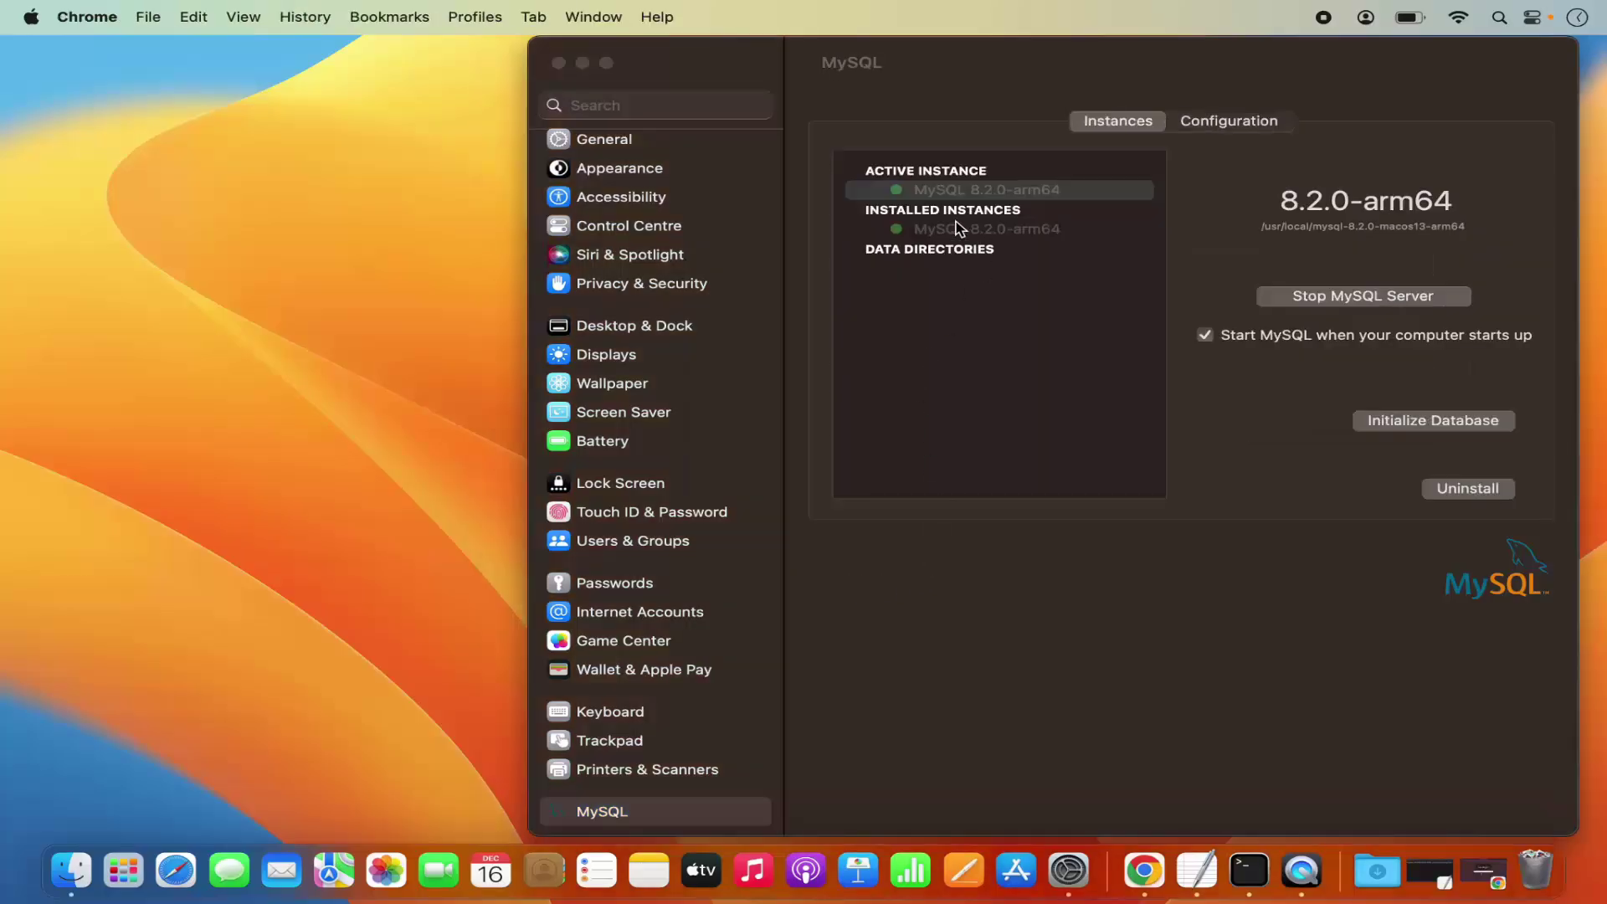
click(583, 63)
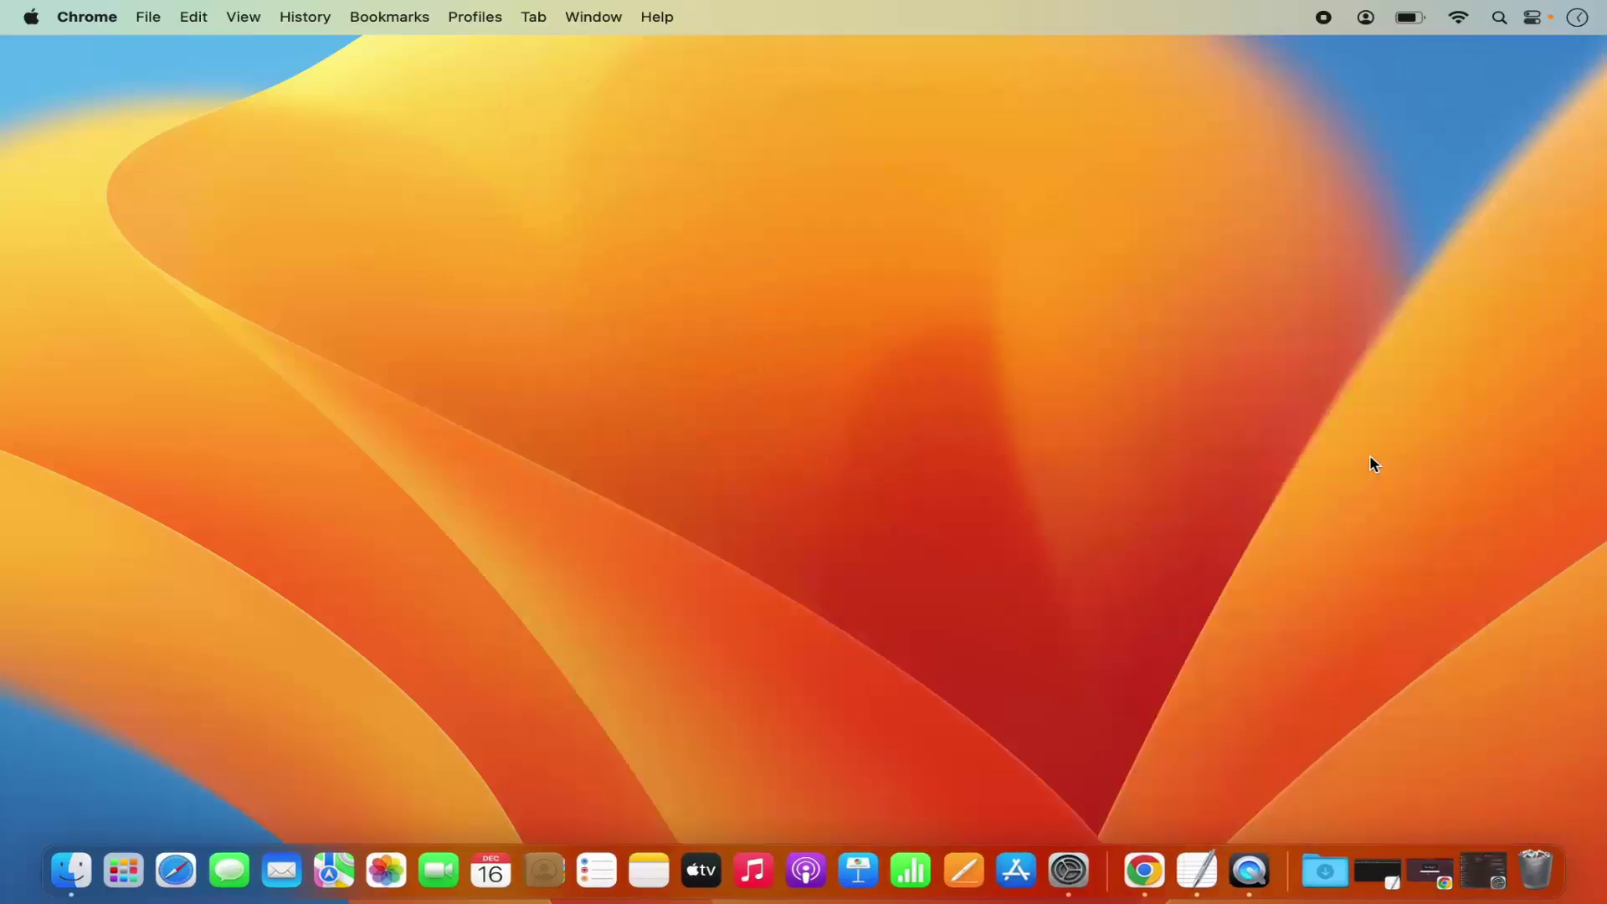
Find and open Terminal with Spotlight, maximise its window, and try to log in to MySQL with mysql -u root -p
click(1498, 19)
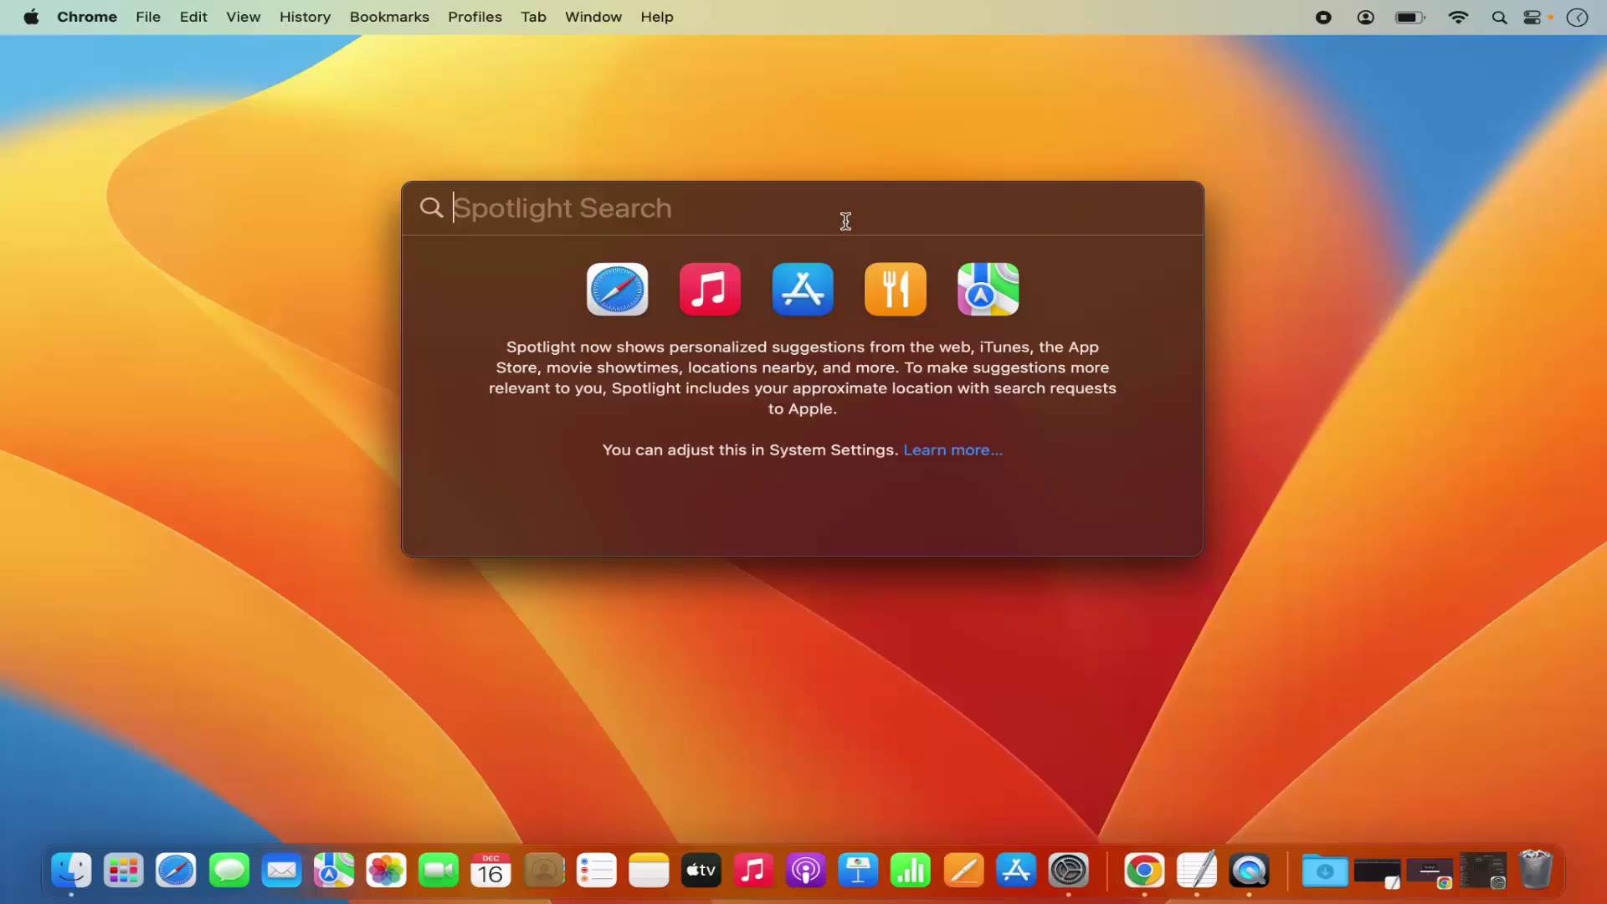
text(termi)
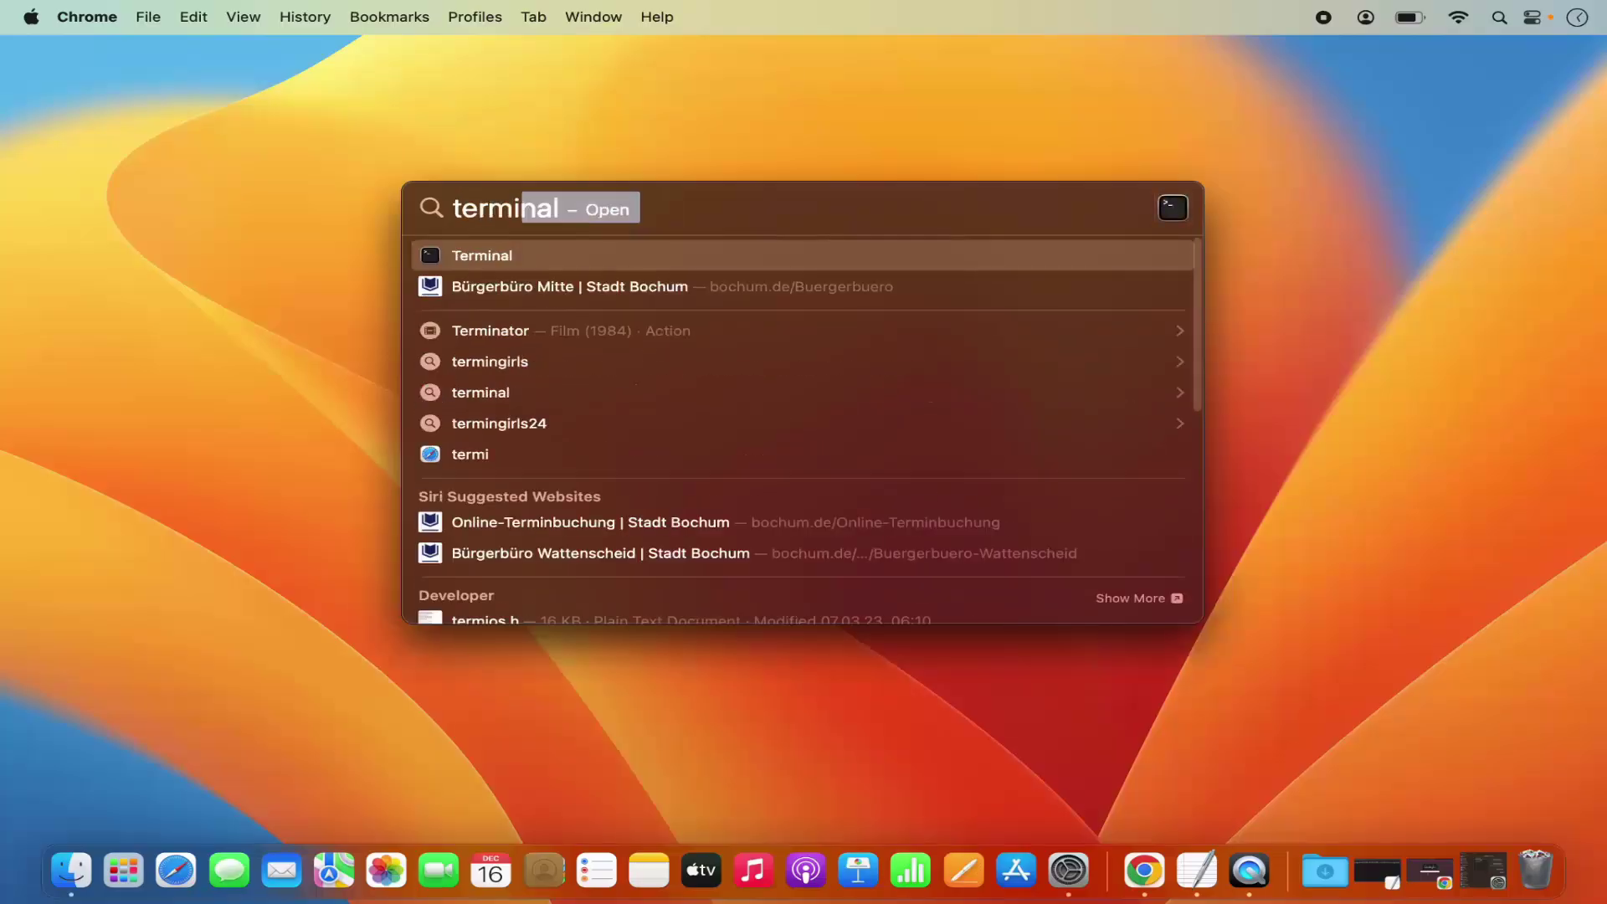
click(689, 264)
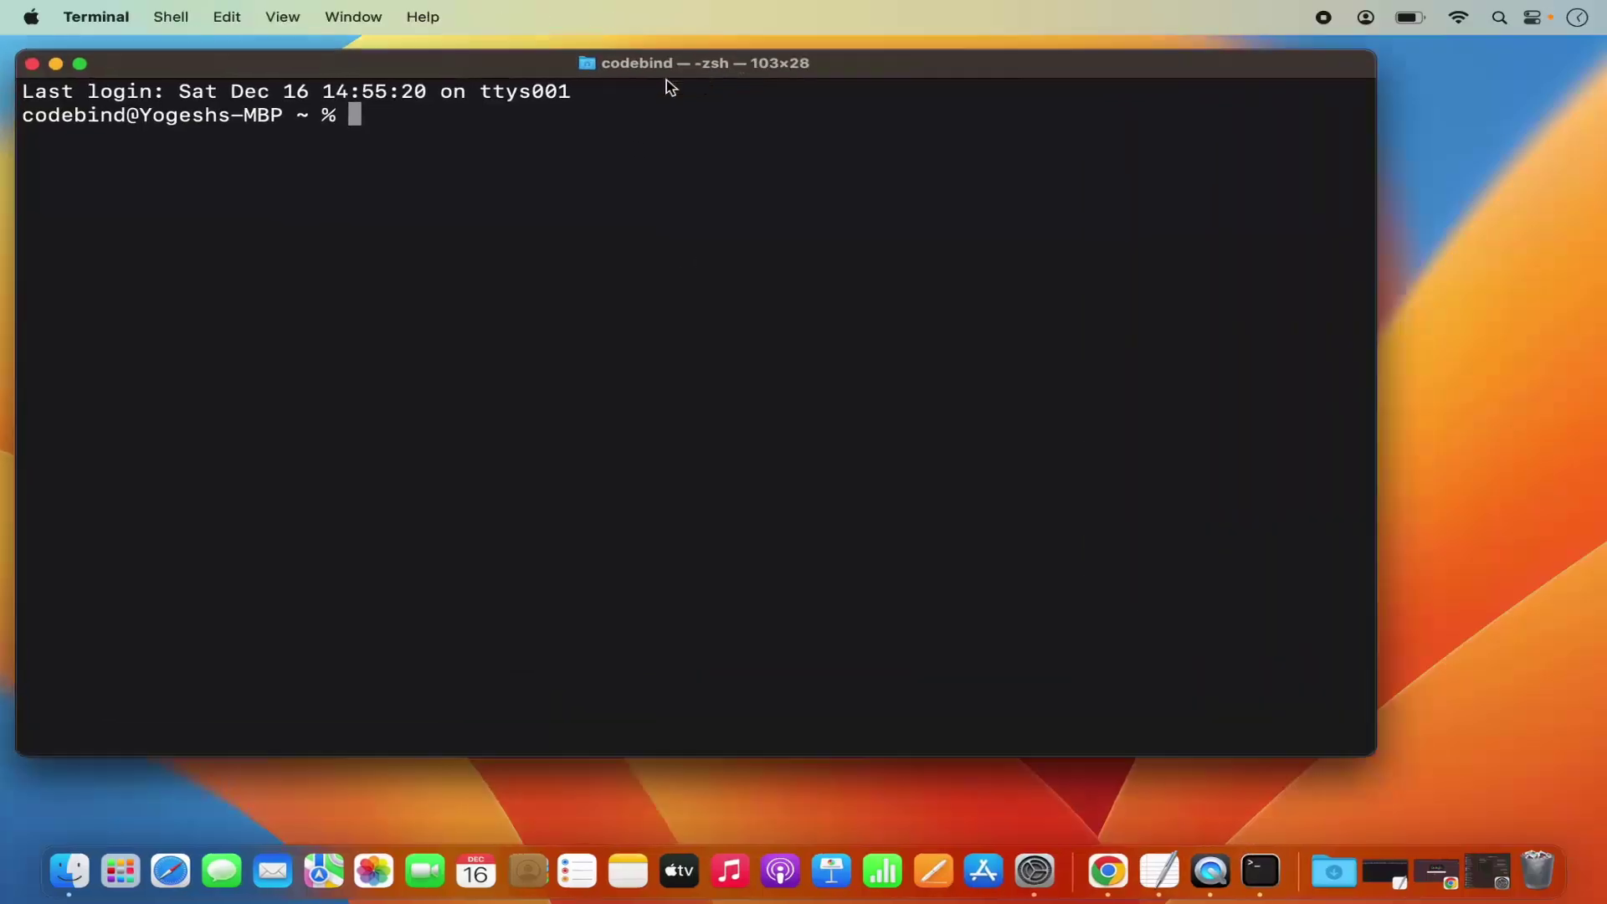
double_click(666, 77)
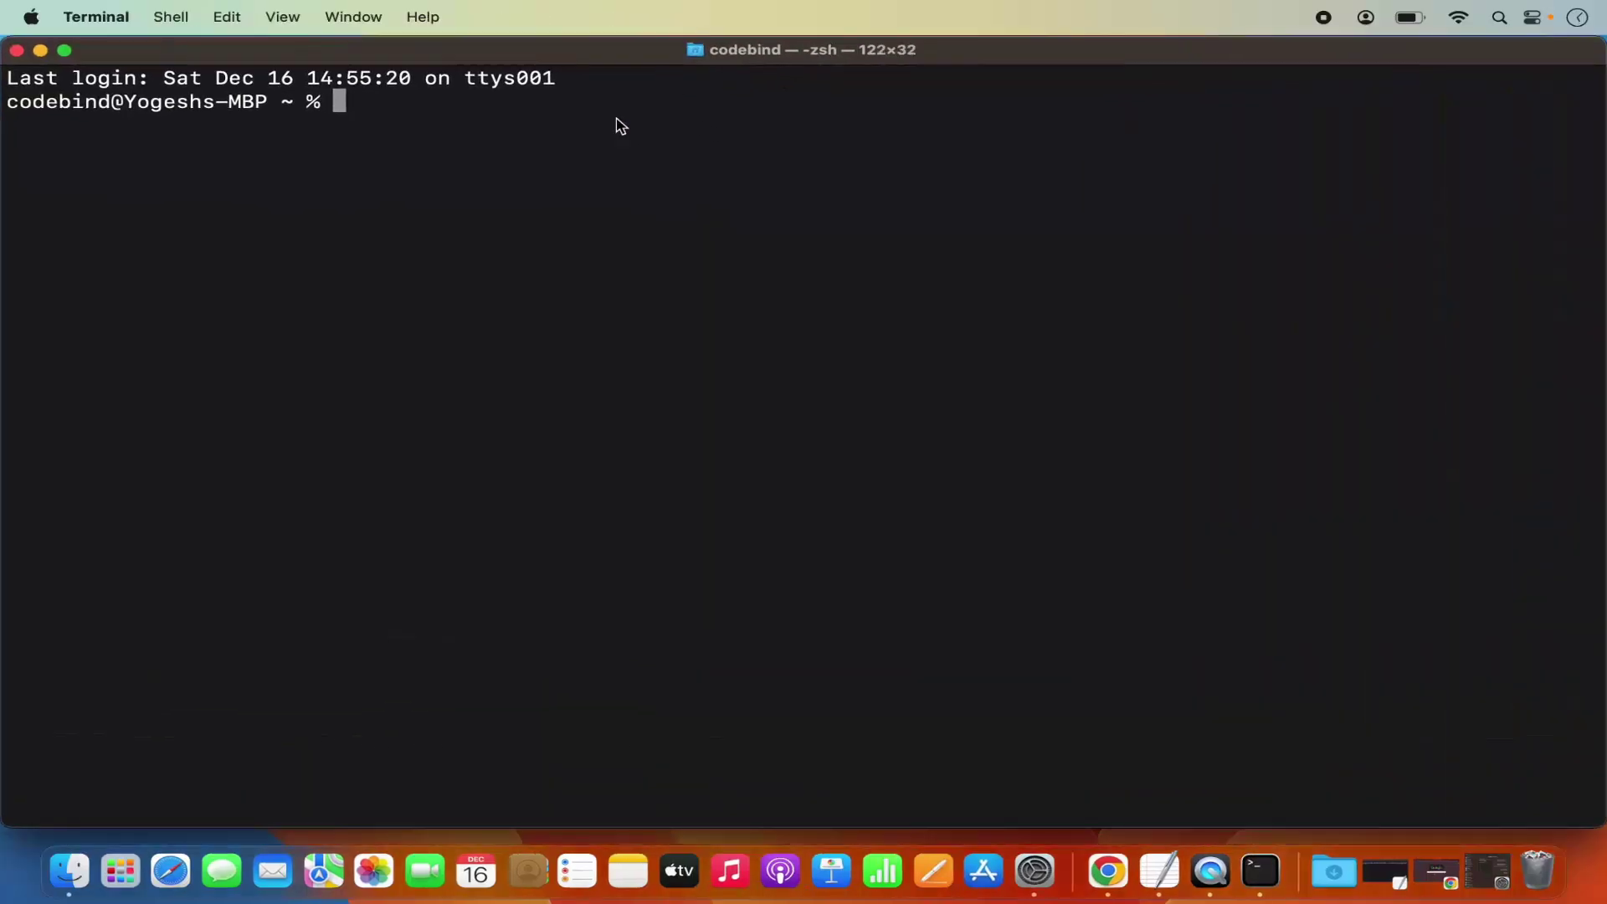
text(mysql -u root -p)
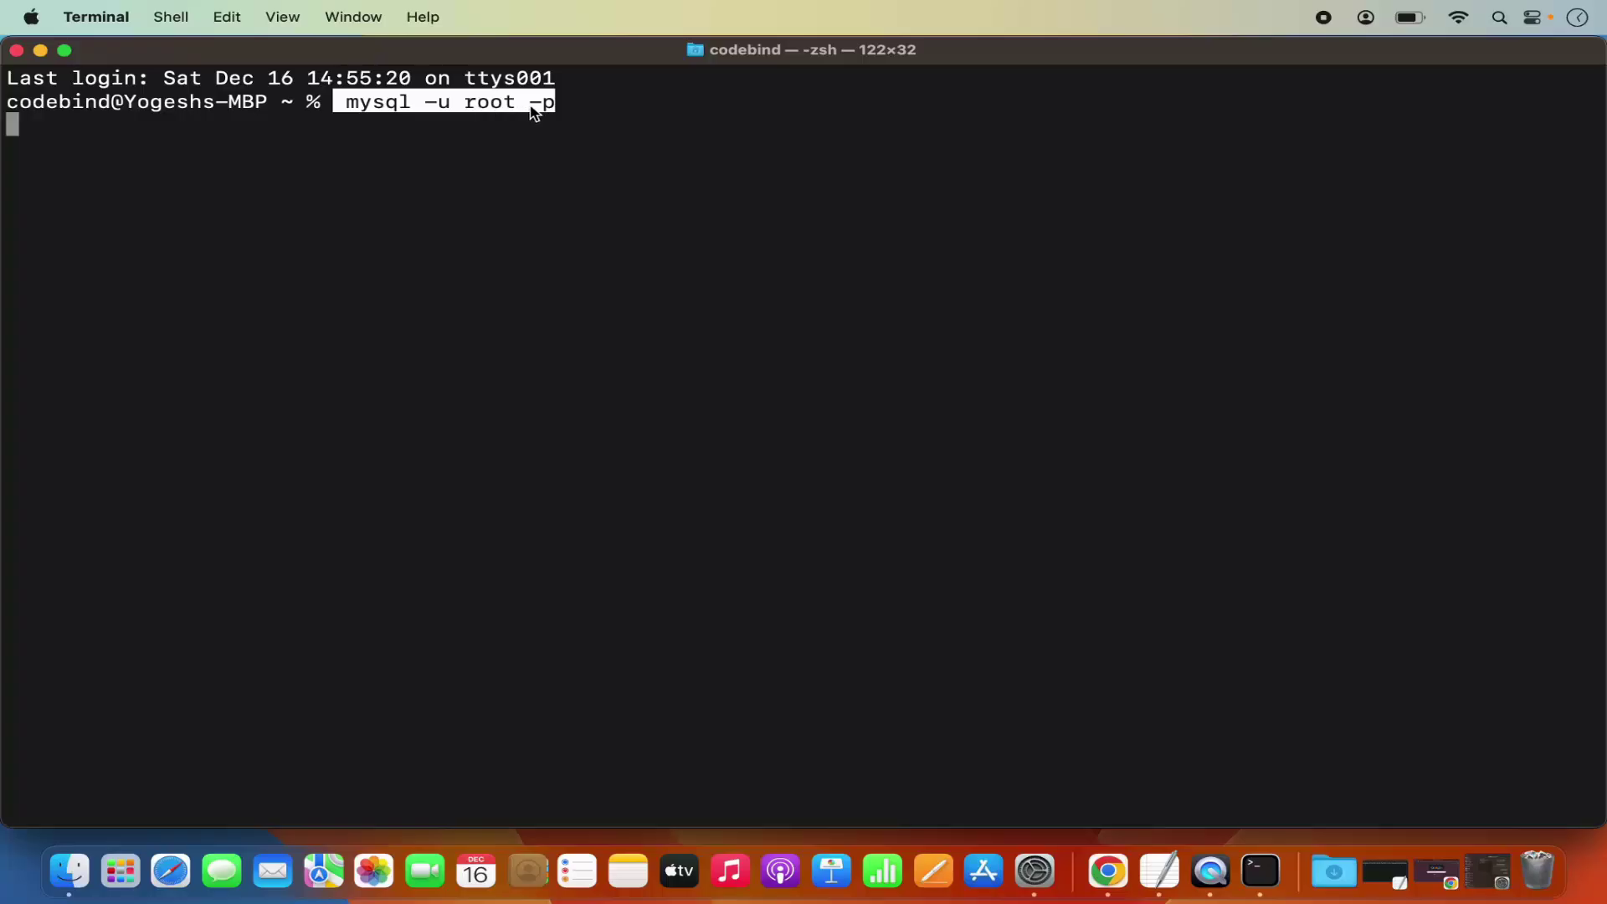
key(Return)
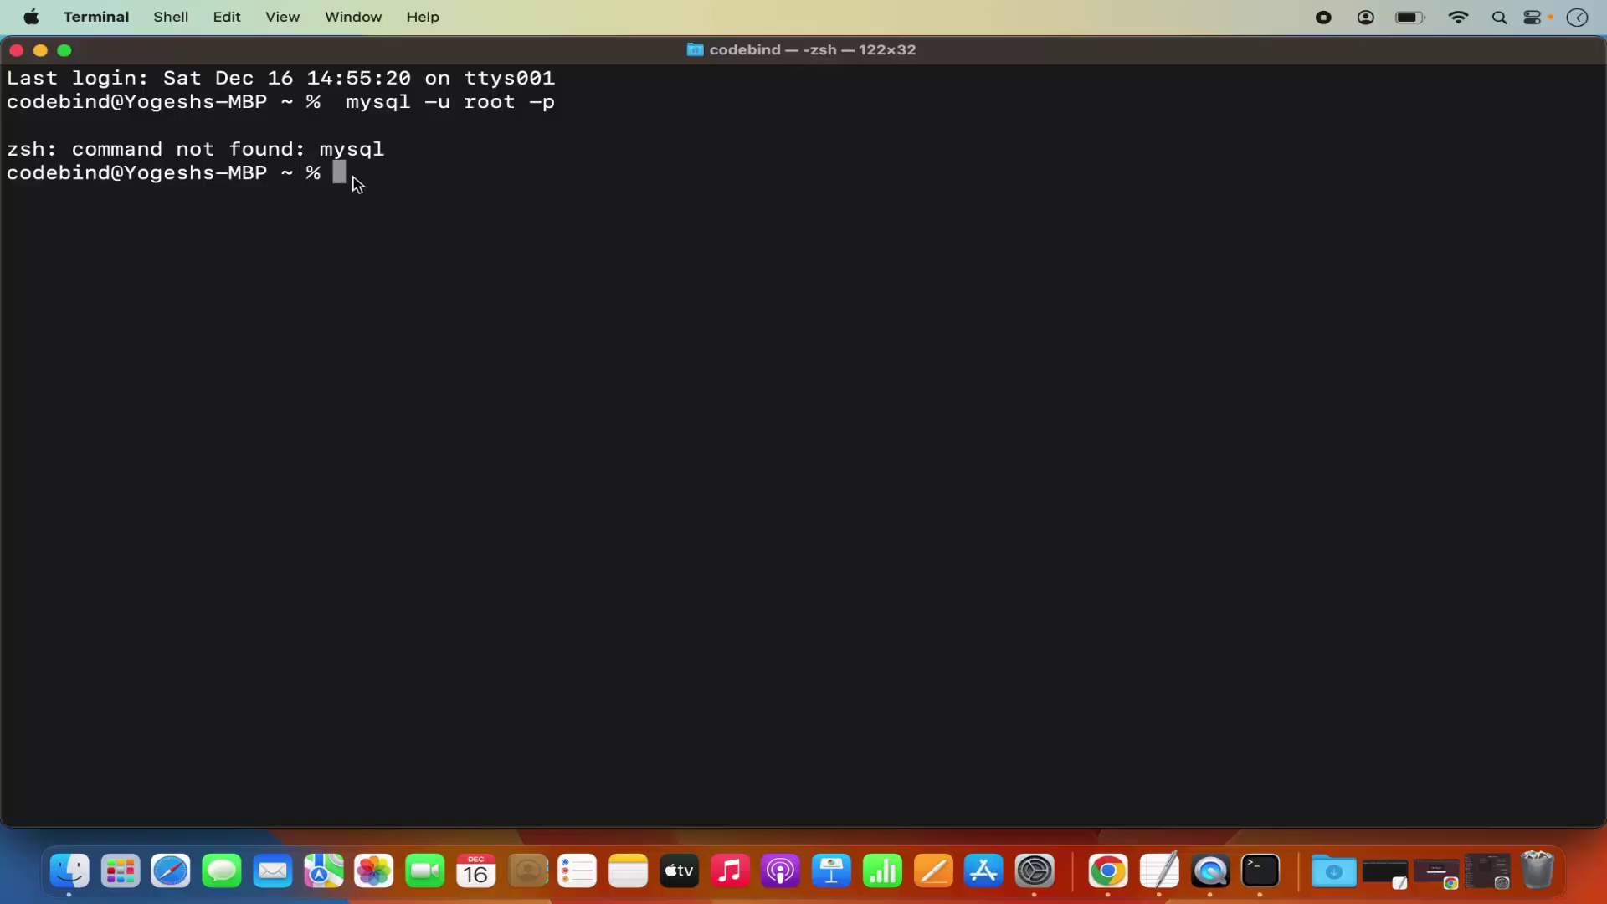
List all files in the home folder with ls -al, check for .zshrc, and clear the terminal
text(ls -al)
key(Return)
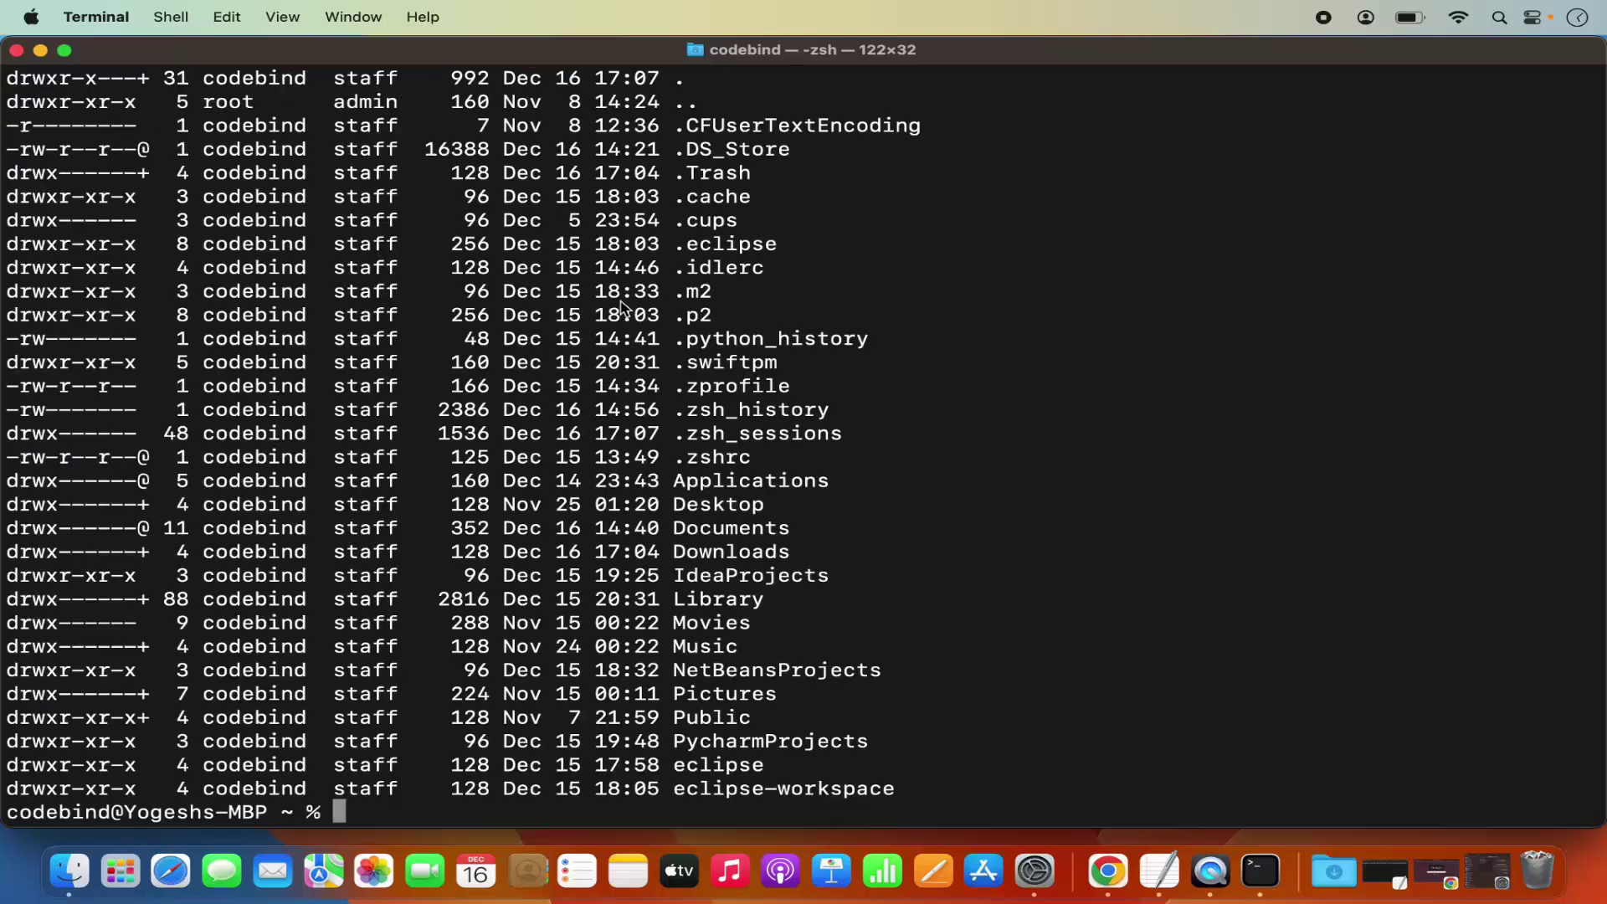
double_click(711, 463)
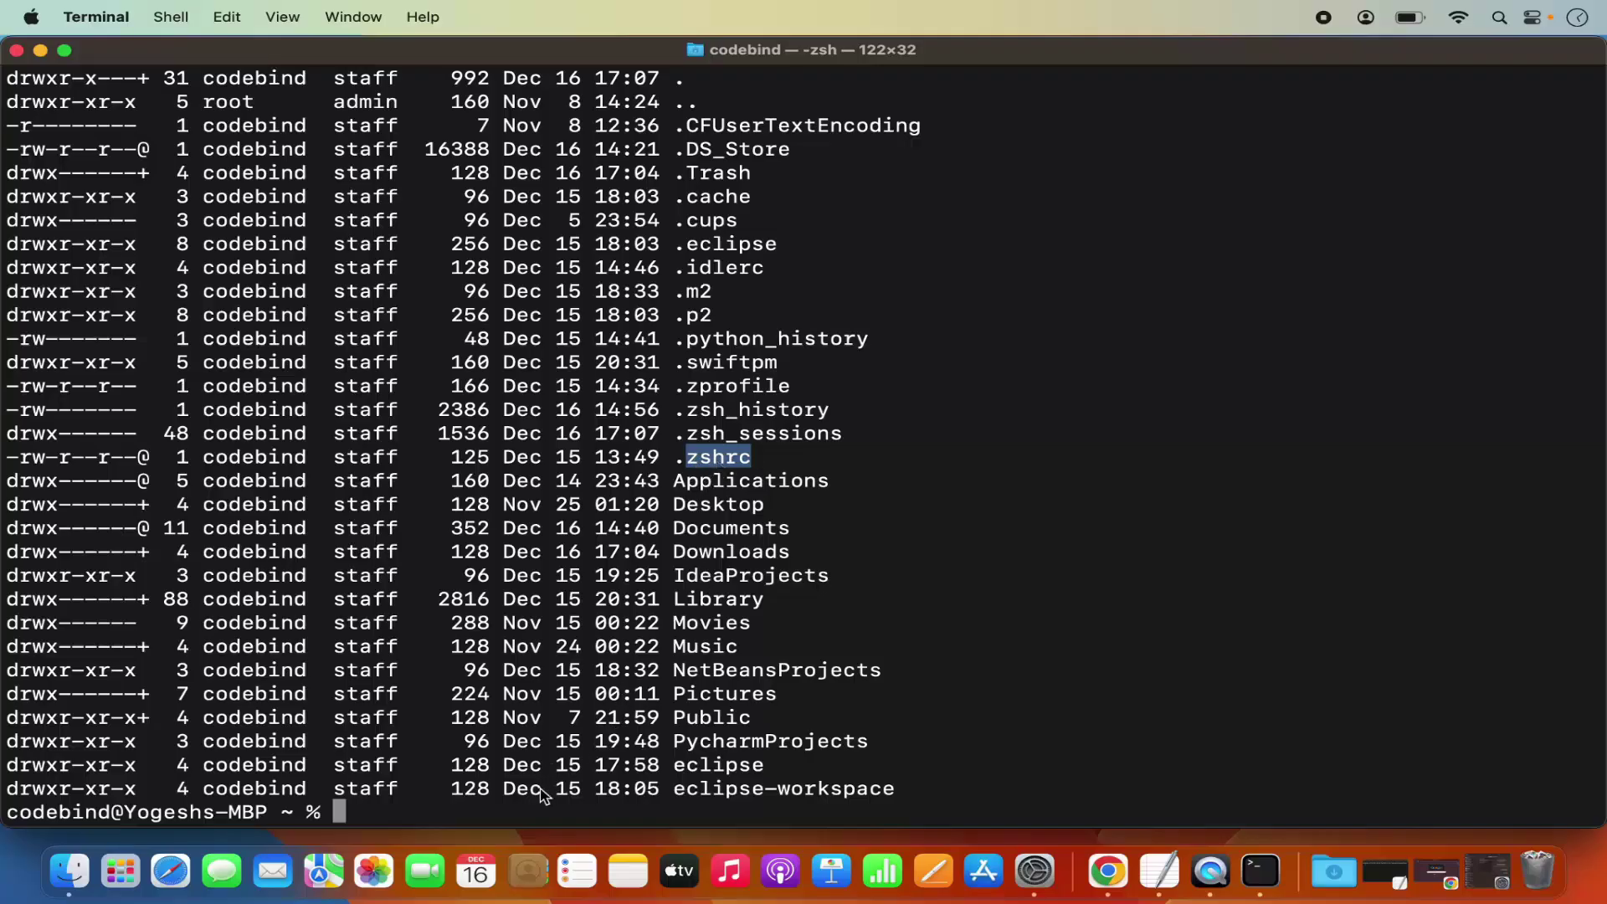
text(clear)
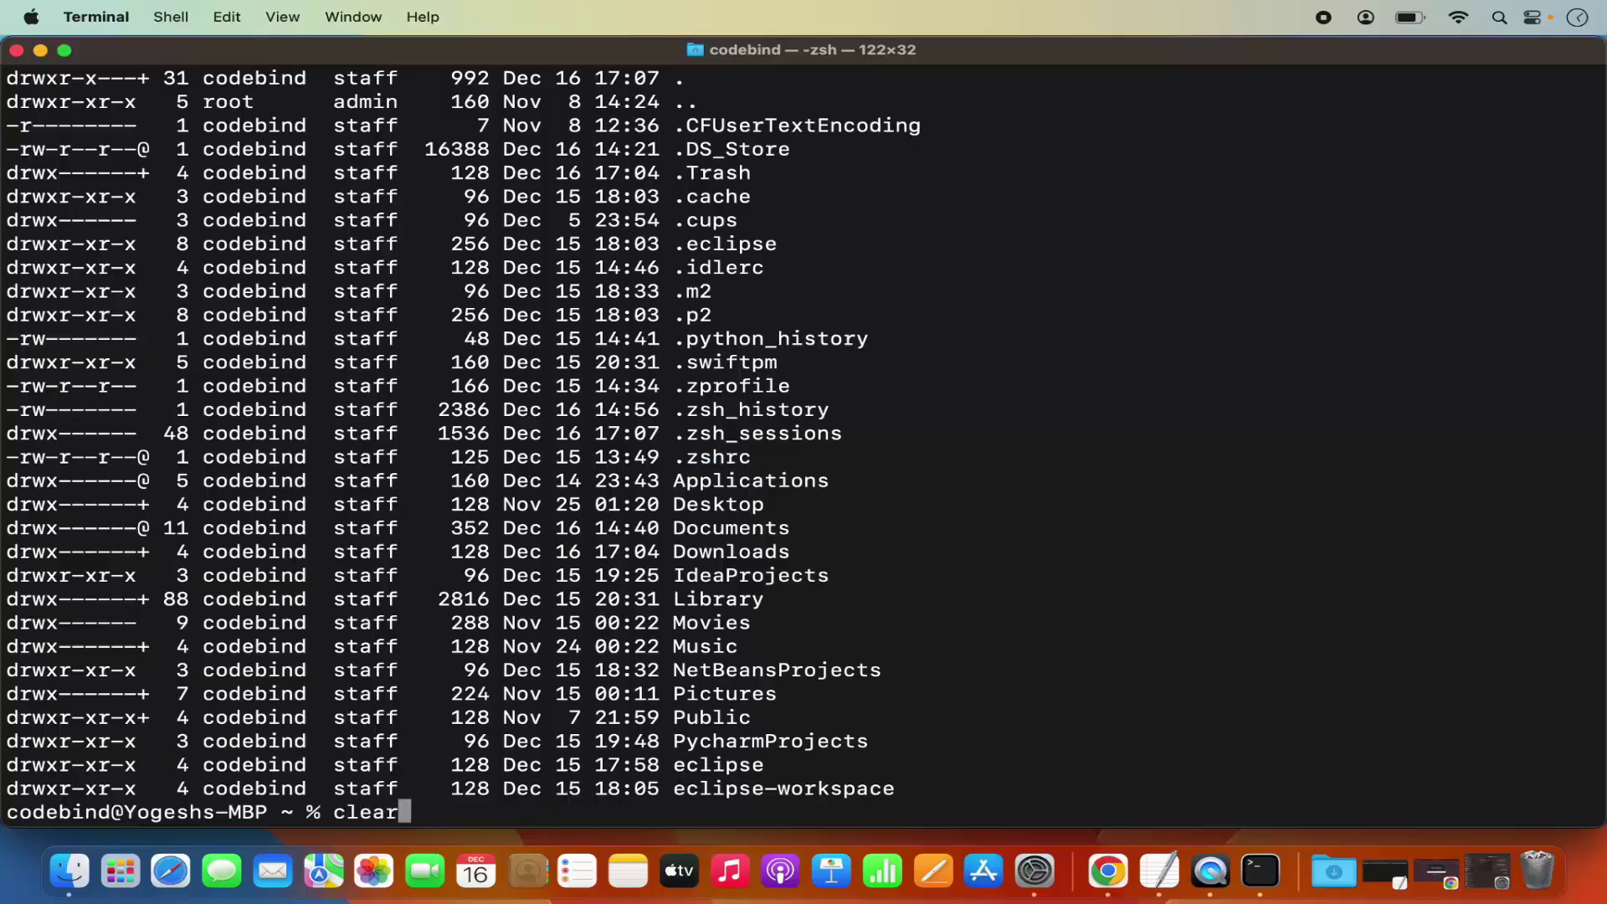
key(Return)
Write touch .zshrc at the prompt without running it, and cut it back to the file name .zshrc
text(t)
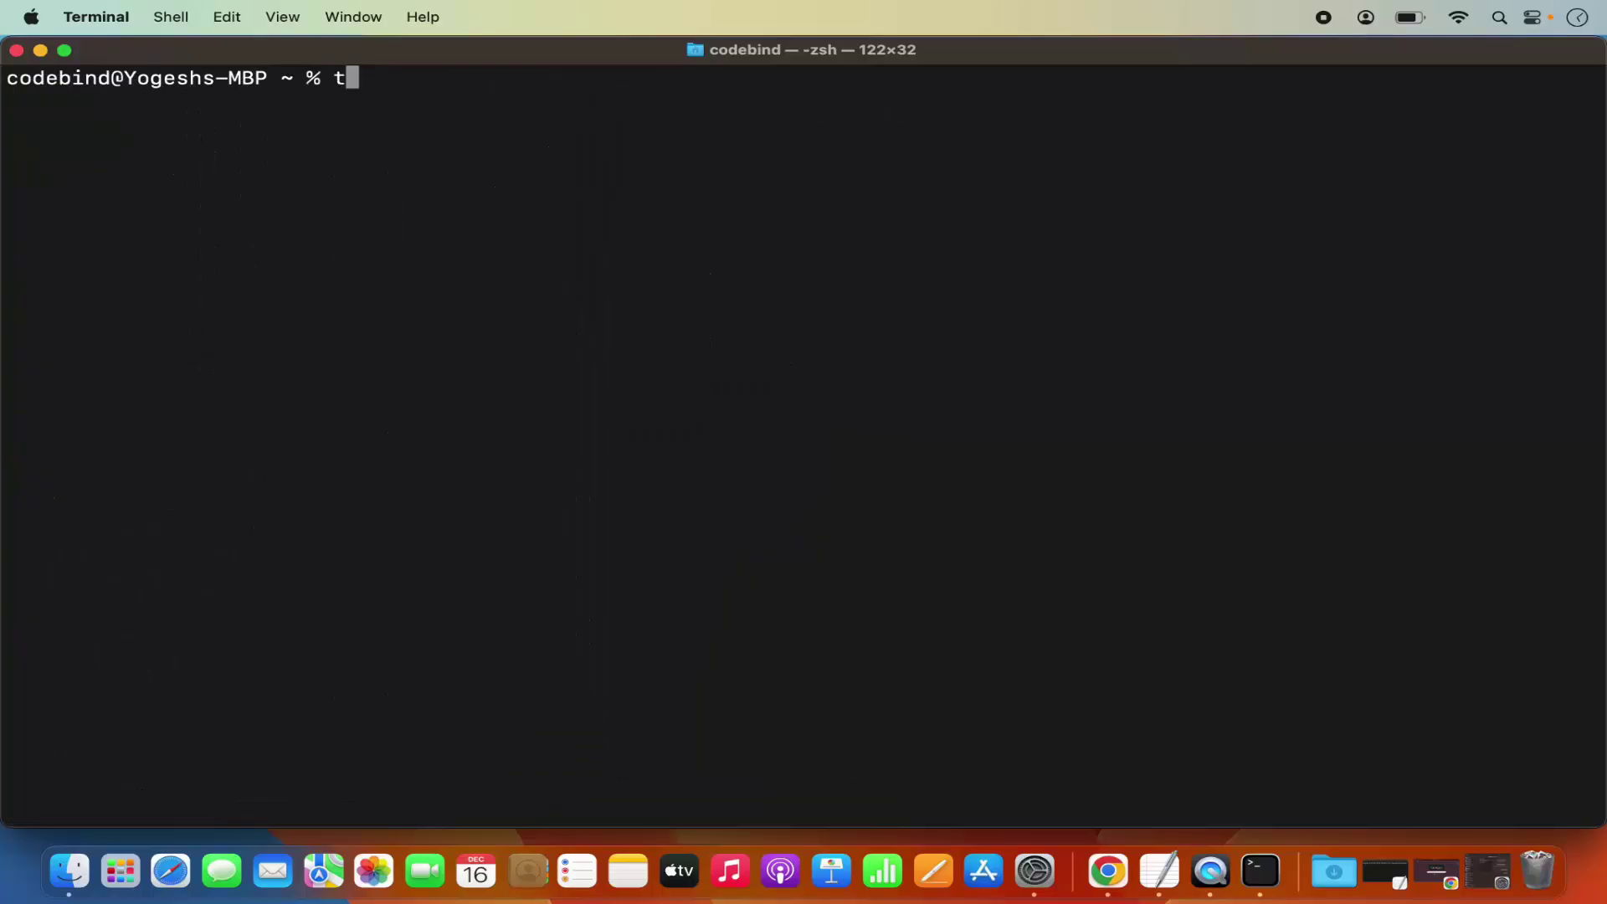
text(ouch .zshrc)
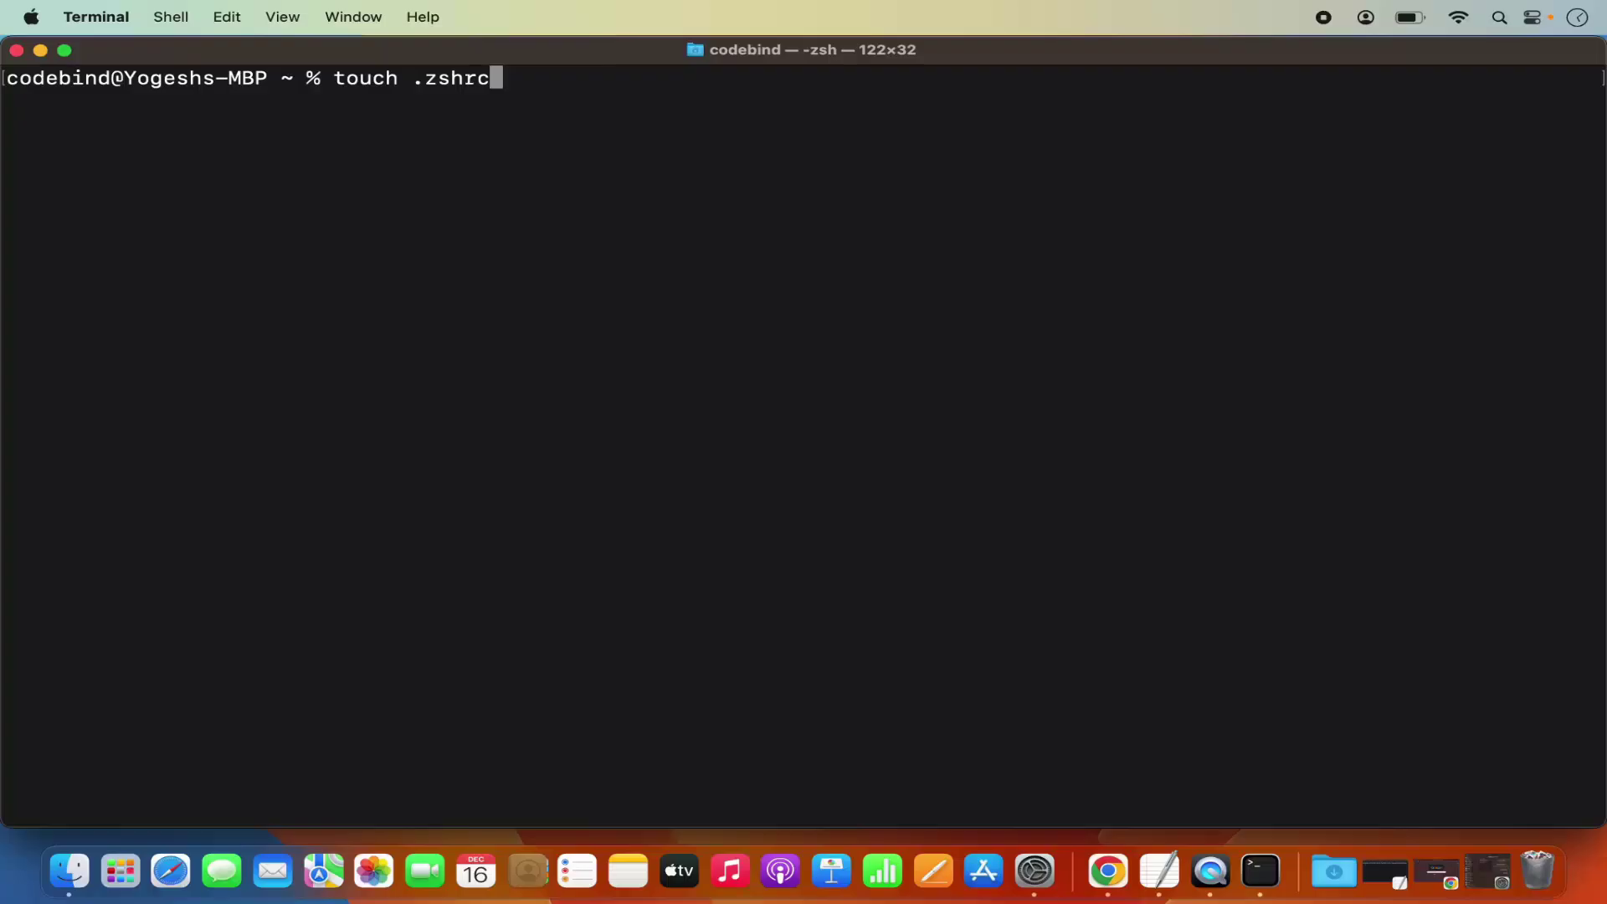
key(Left)
key(Left)
key(Left)
key(Left)
key(Left)
key(Left)
key(BackSpace)
key(BackSpace)
key(BackSpace)
key(BackSpace)
key(BackSpace)
key(BackSpace)
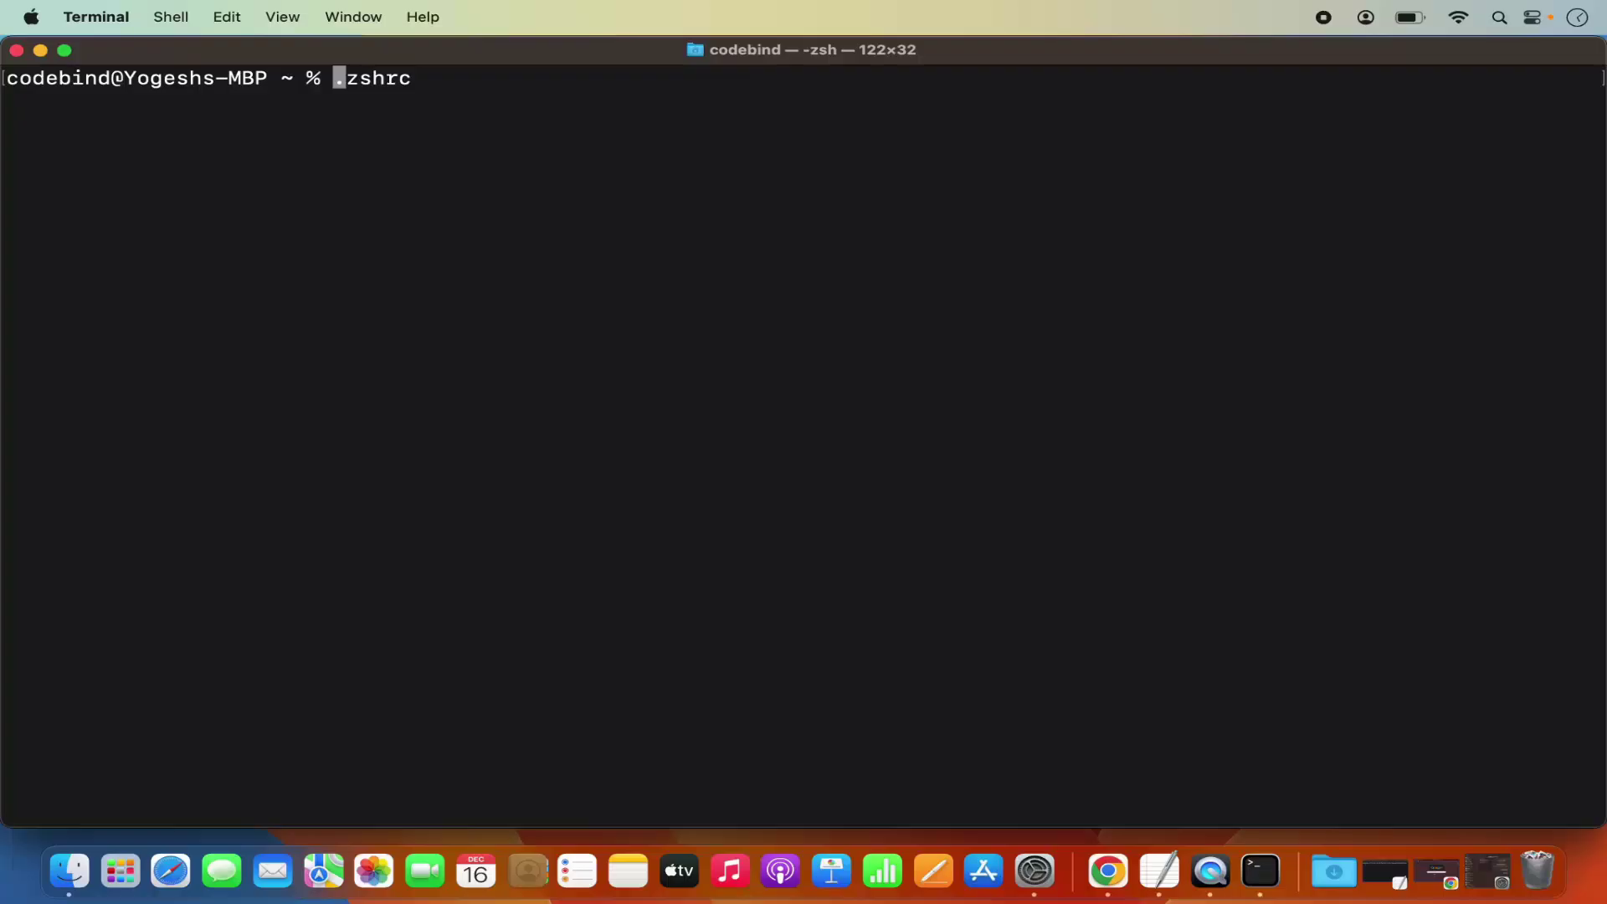
text(nano)
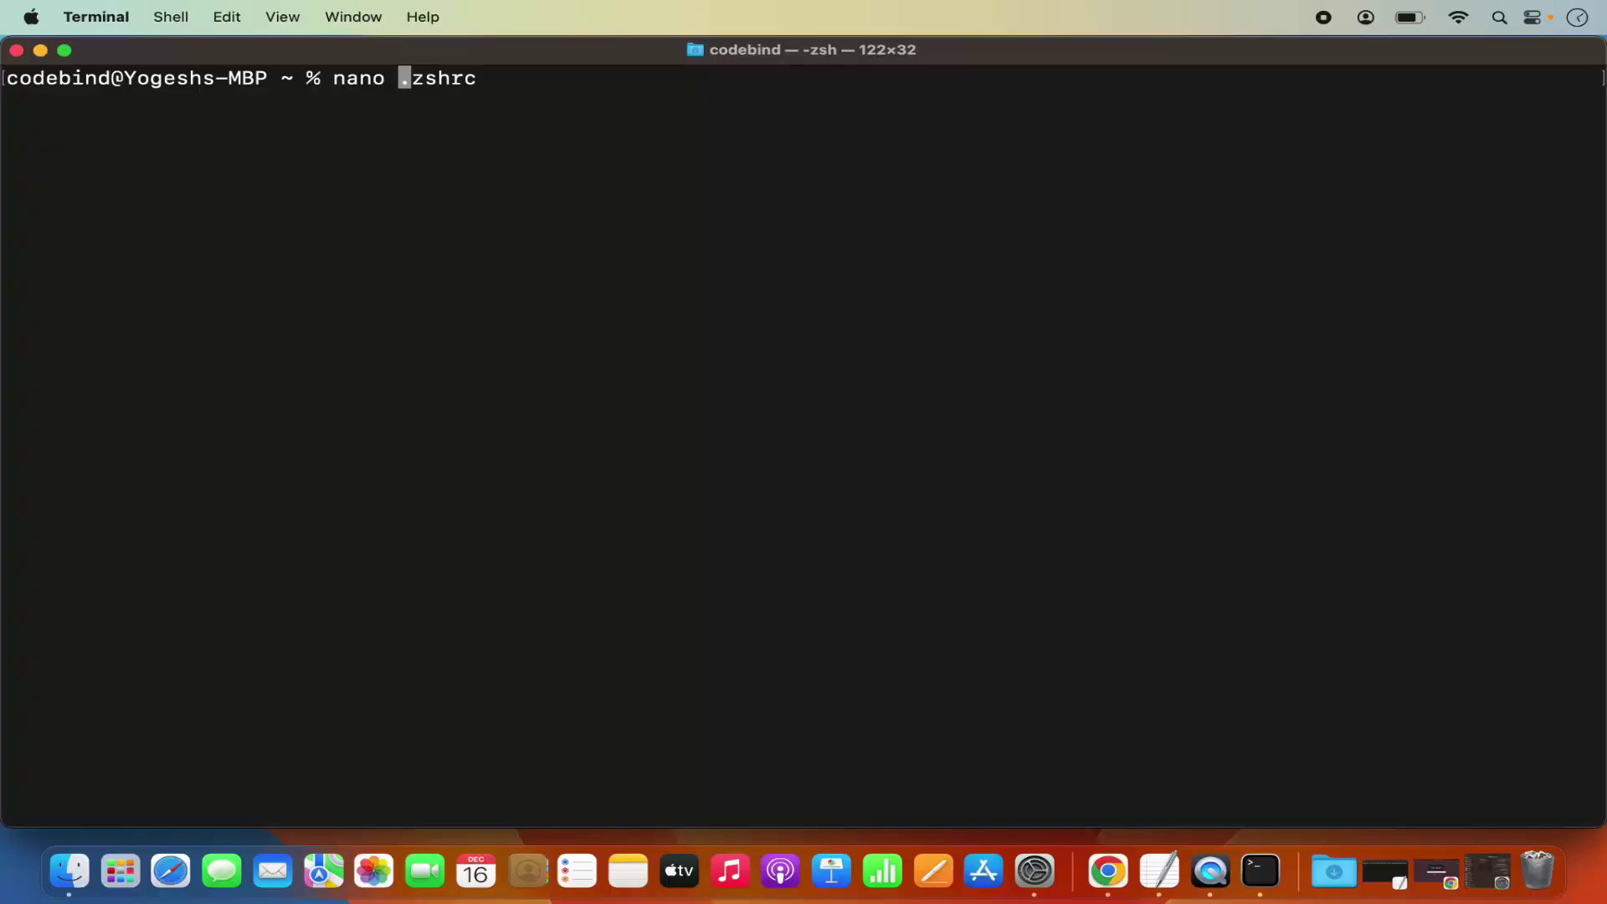
key(BackSpace)
key(BackSpace)
key(BackSpace)
key(BackSpace)
key(BackSpace)
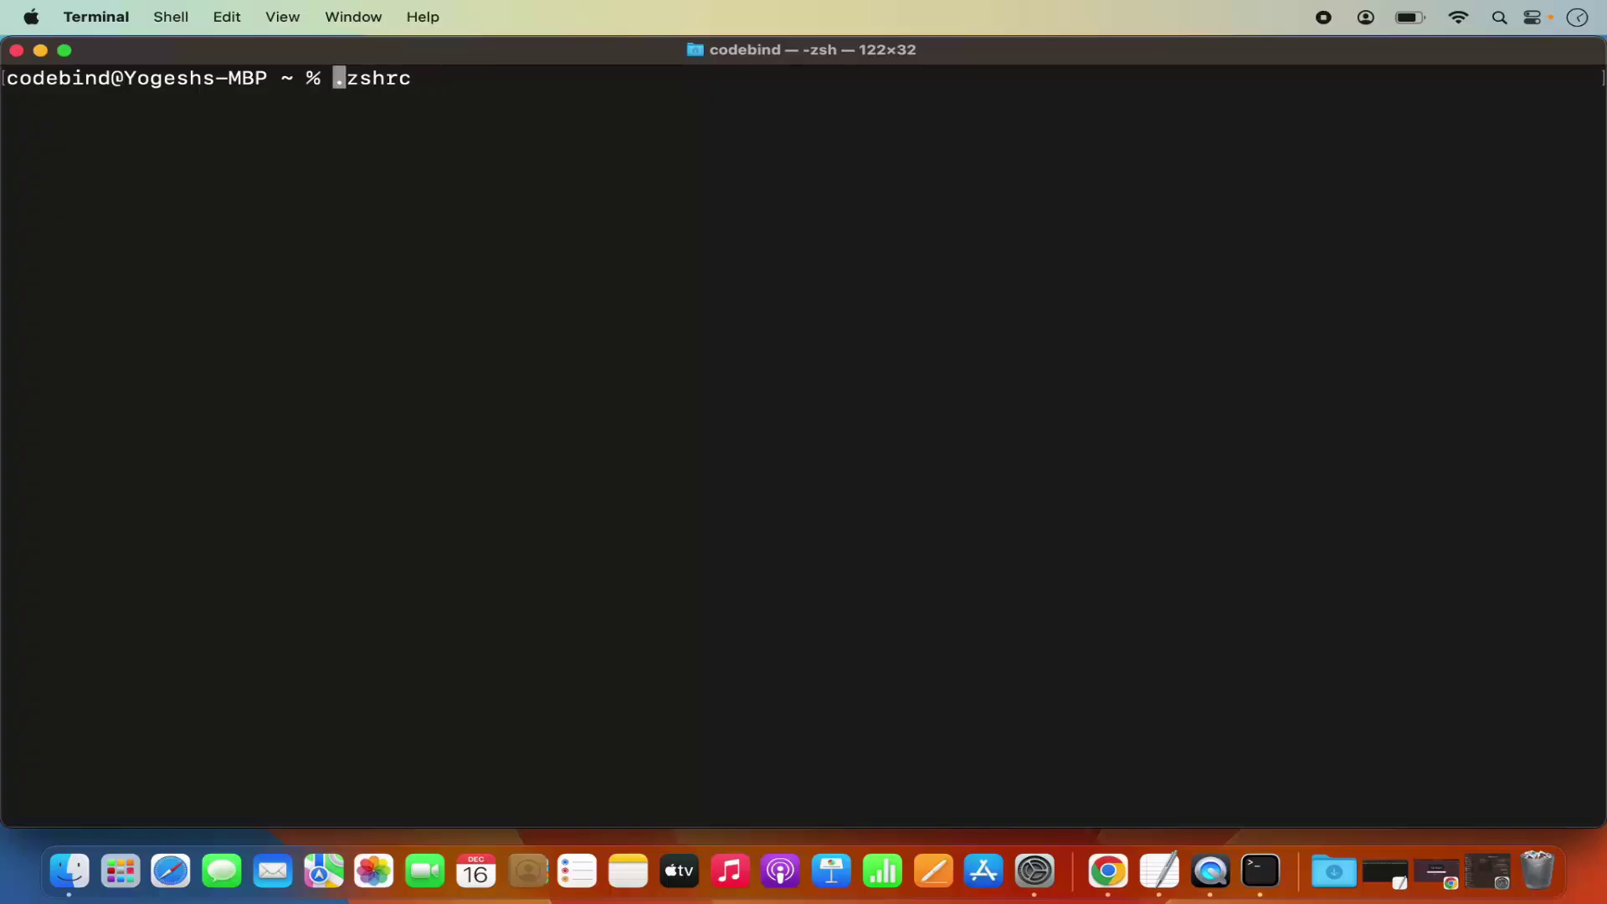
Complete and run the command open .zshrc, and maximise the TextEdit window that shows the file
text(open)
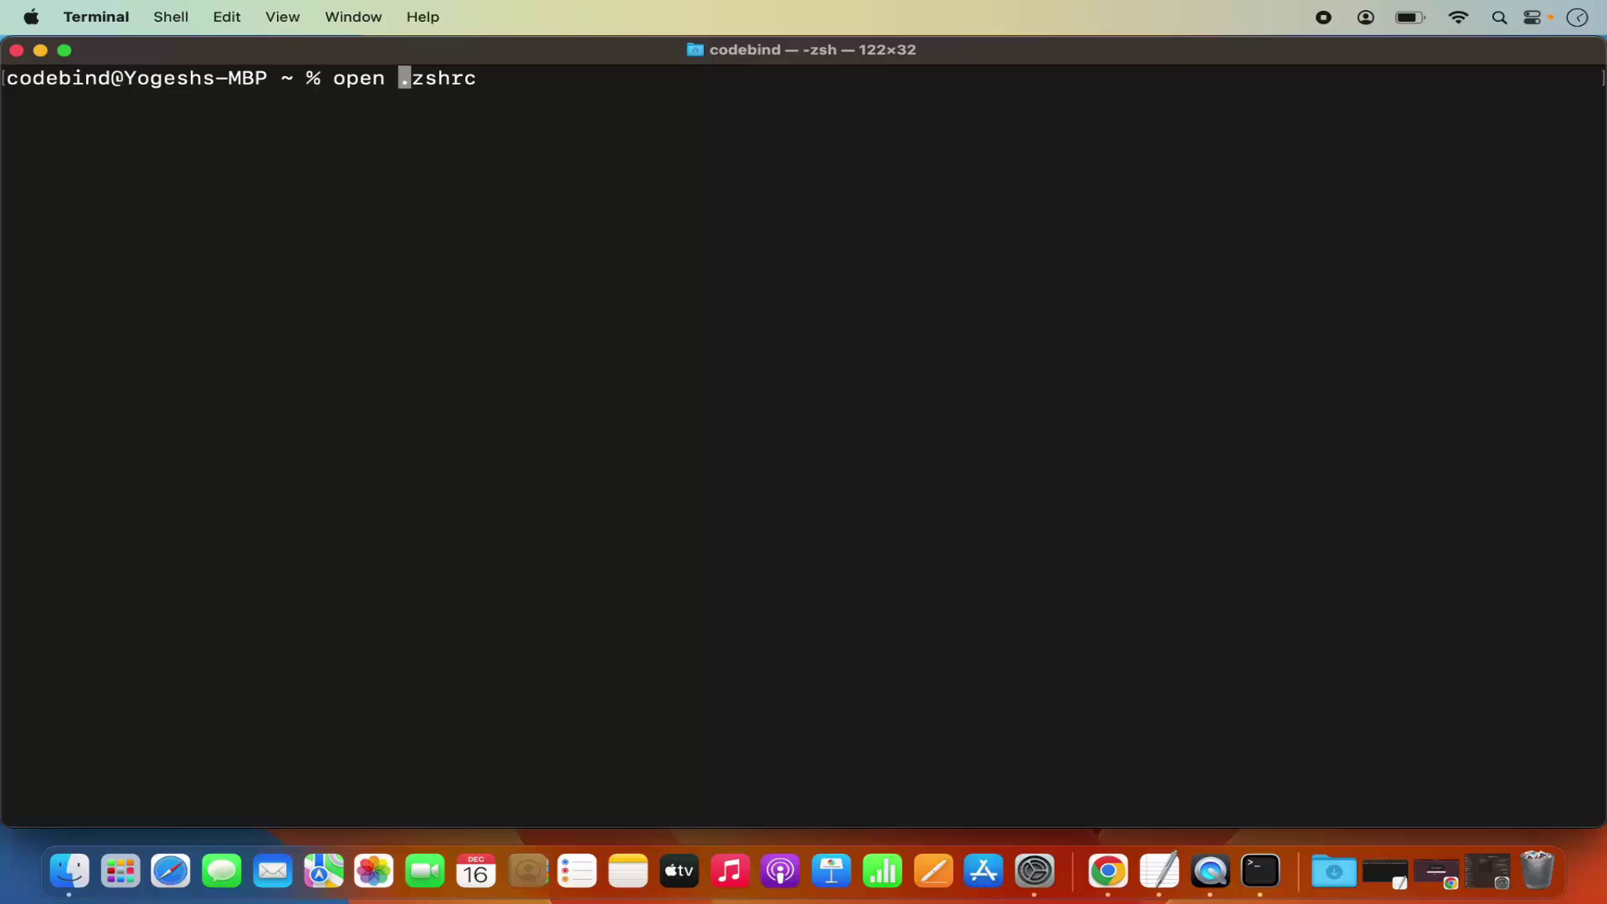
key(Return)
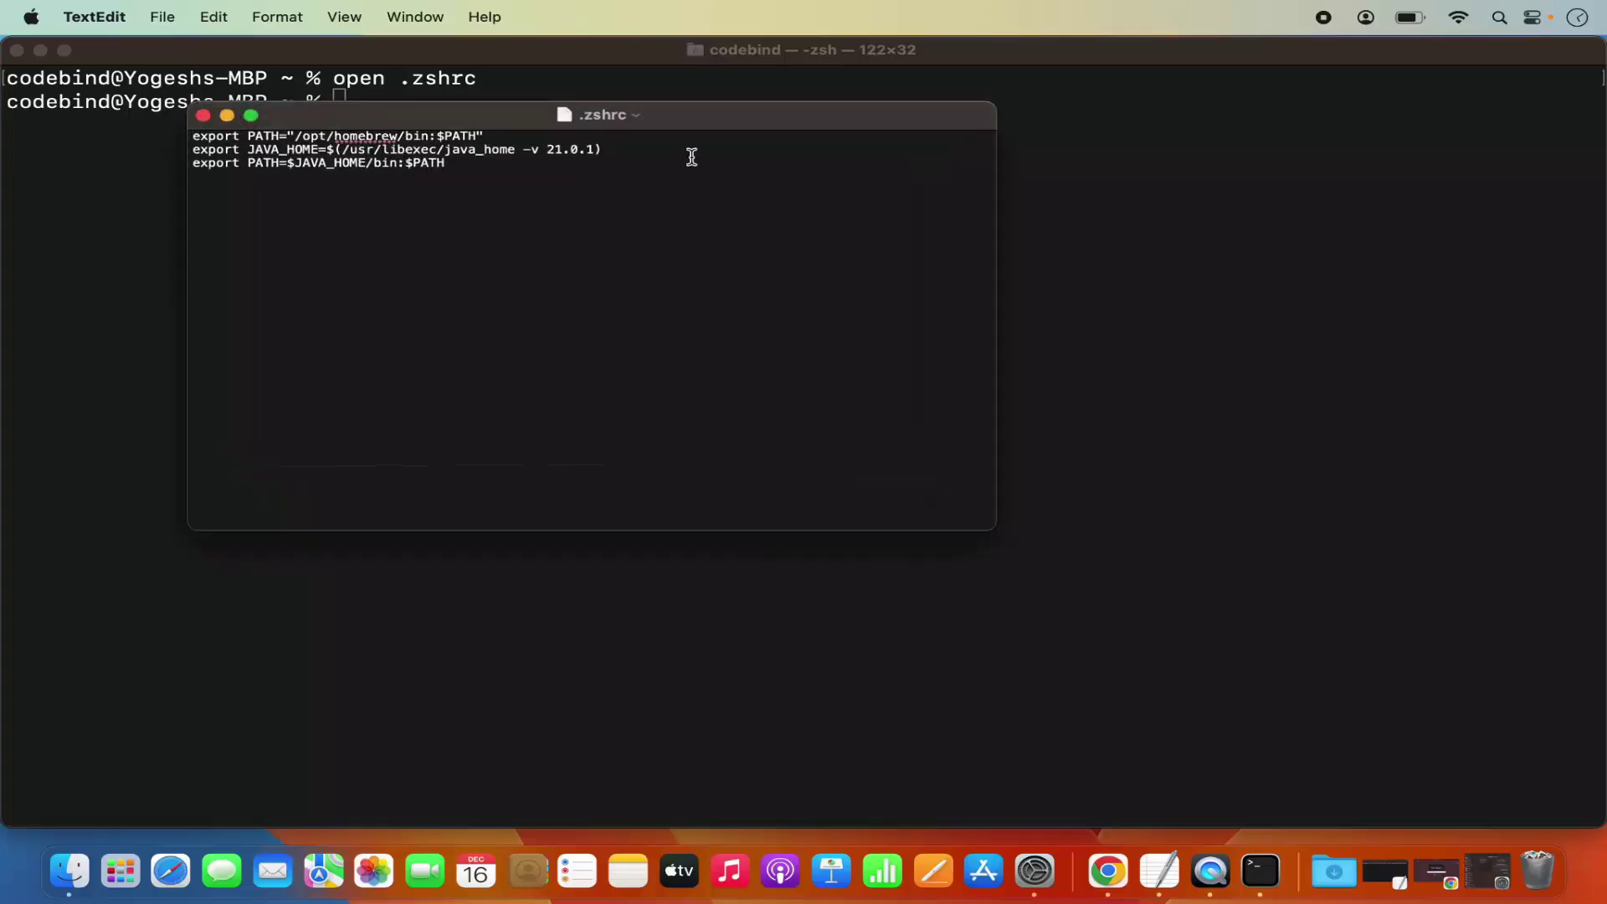
double_click(718, 123)
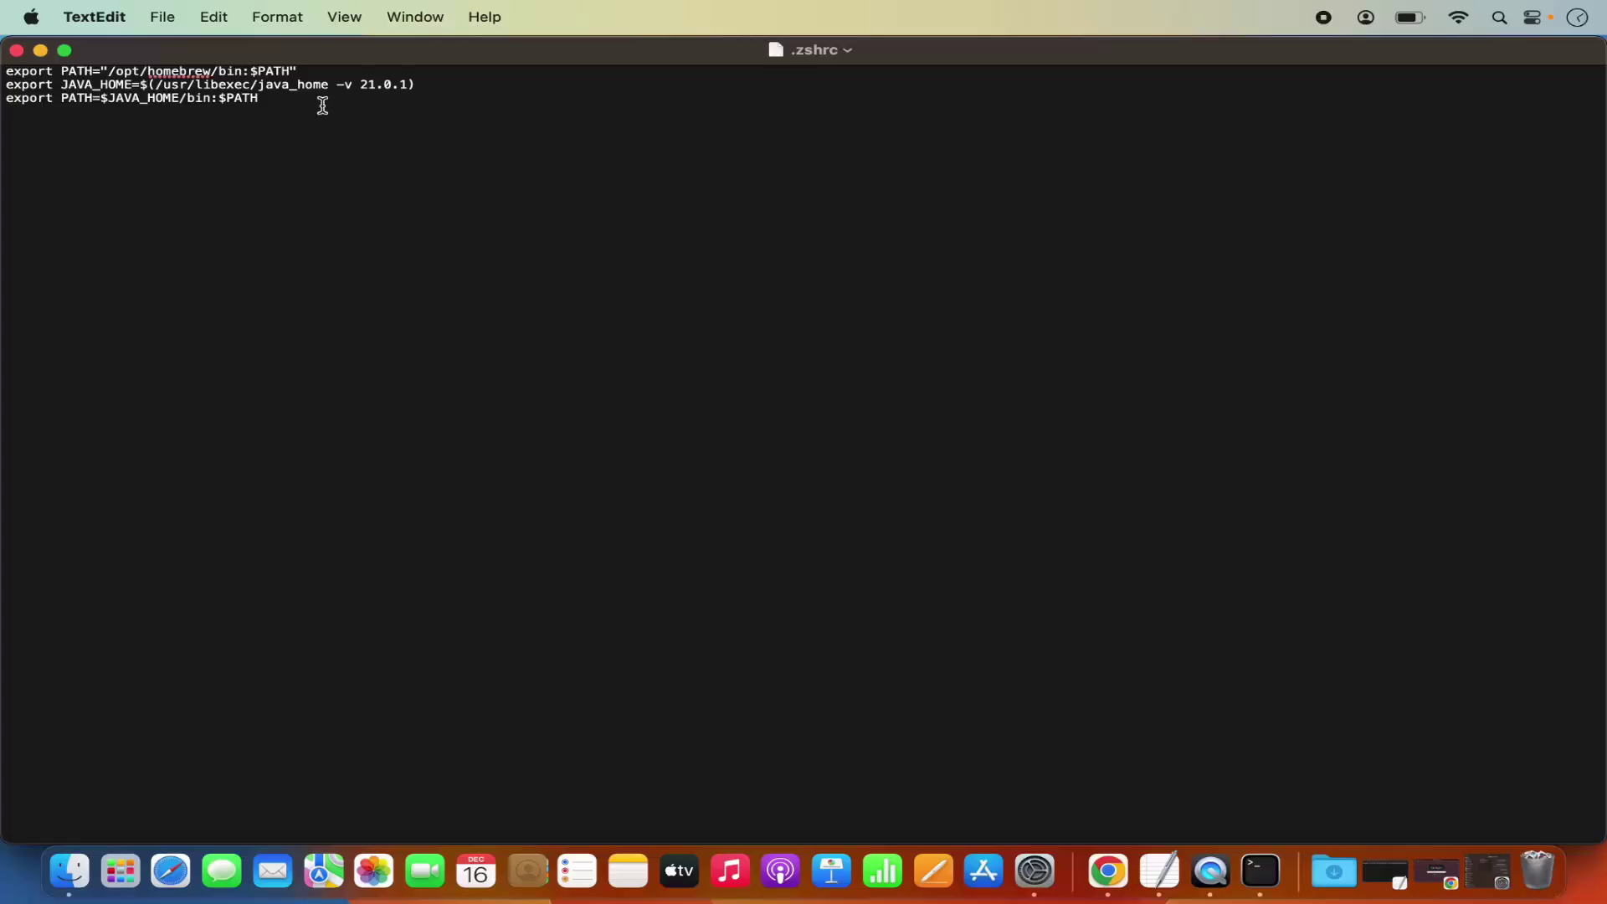
Enlarge all the text in .zshrc for readability and place the cursor on the empty line below the last export
click(291, 102)
key(super+a)
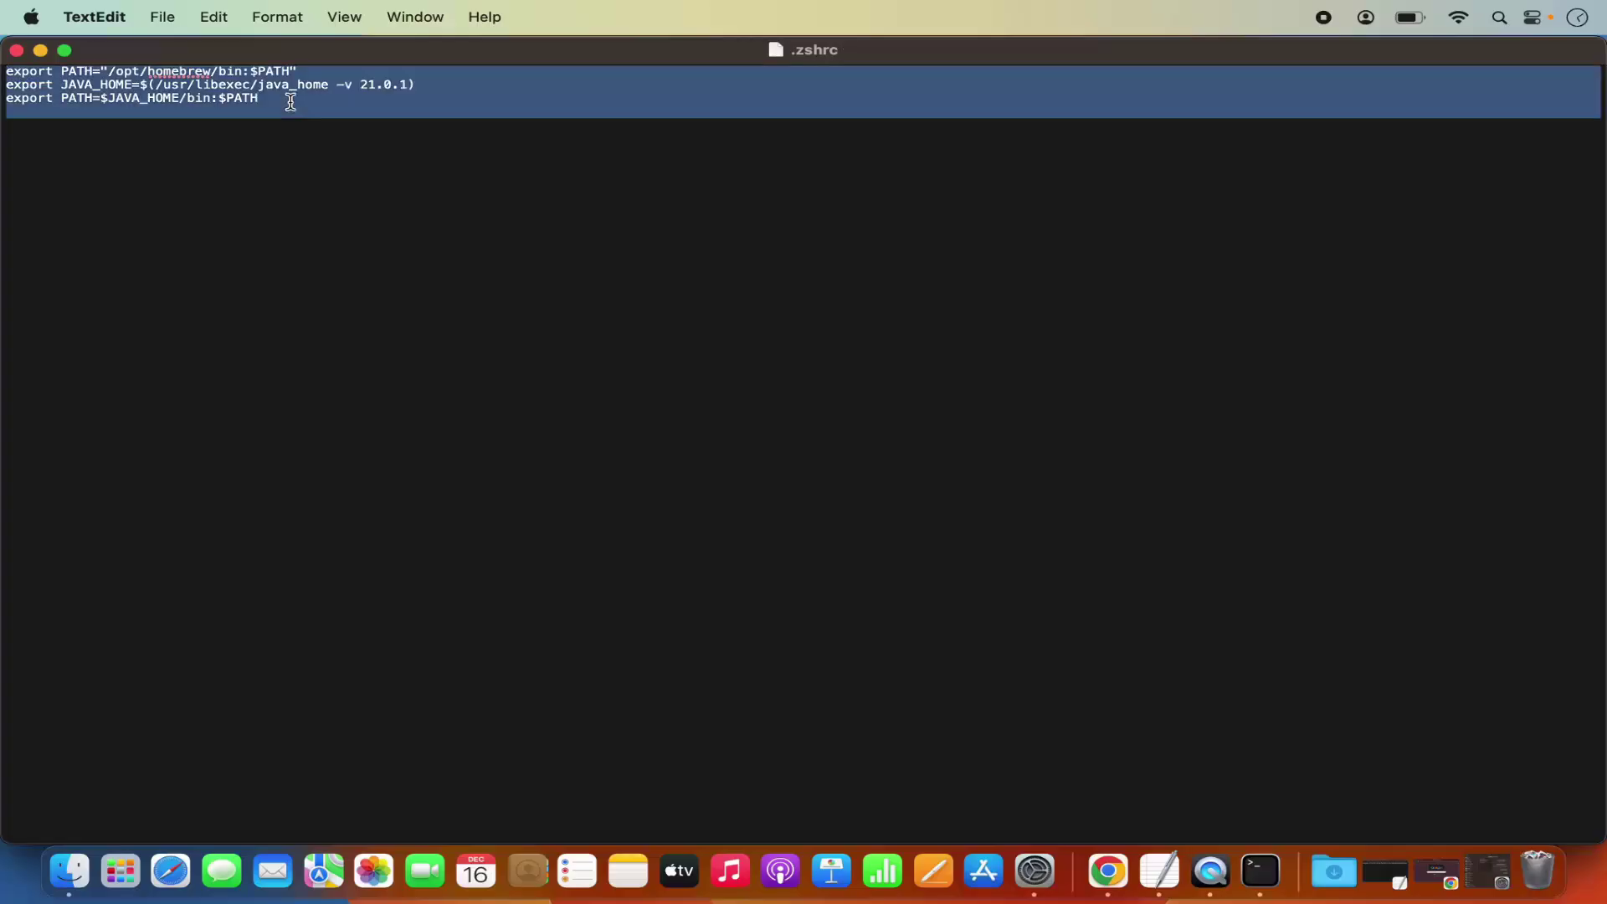
key(super+plus)
key(super+plus)
key(super+plus)
key(super+plus)
key(super+plus)
key(super+plus)
key(super+plus)
key(super+plus)
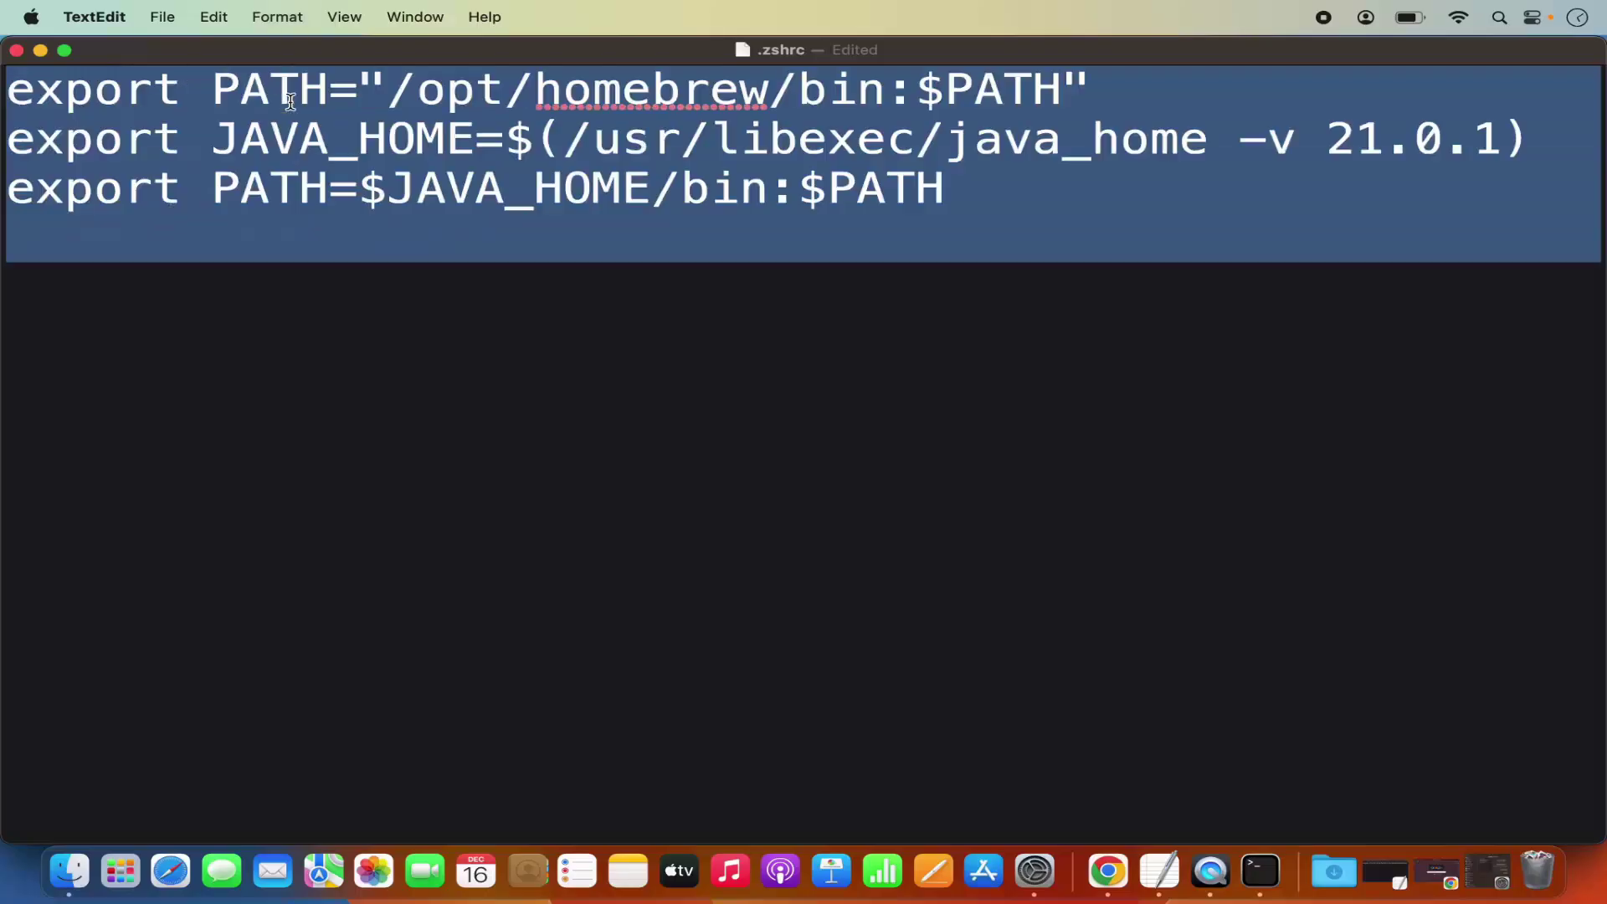
click(335, 237)
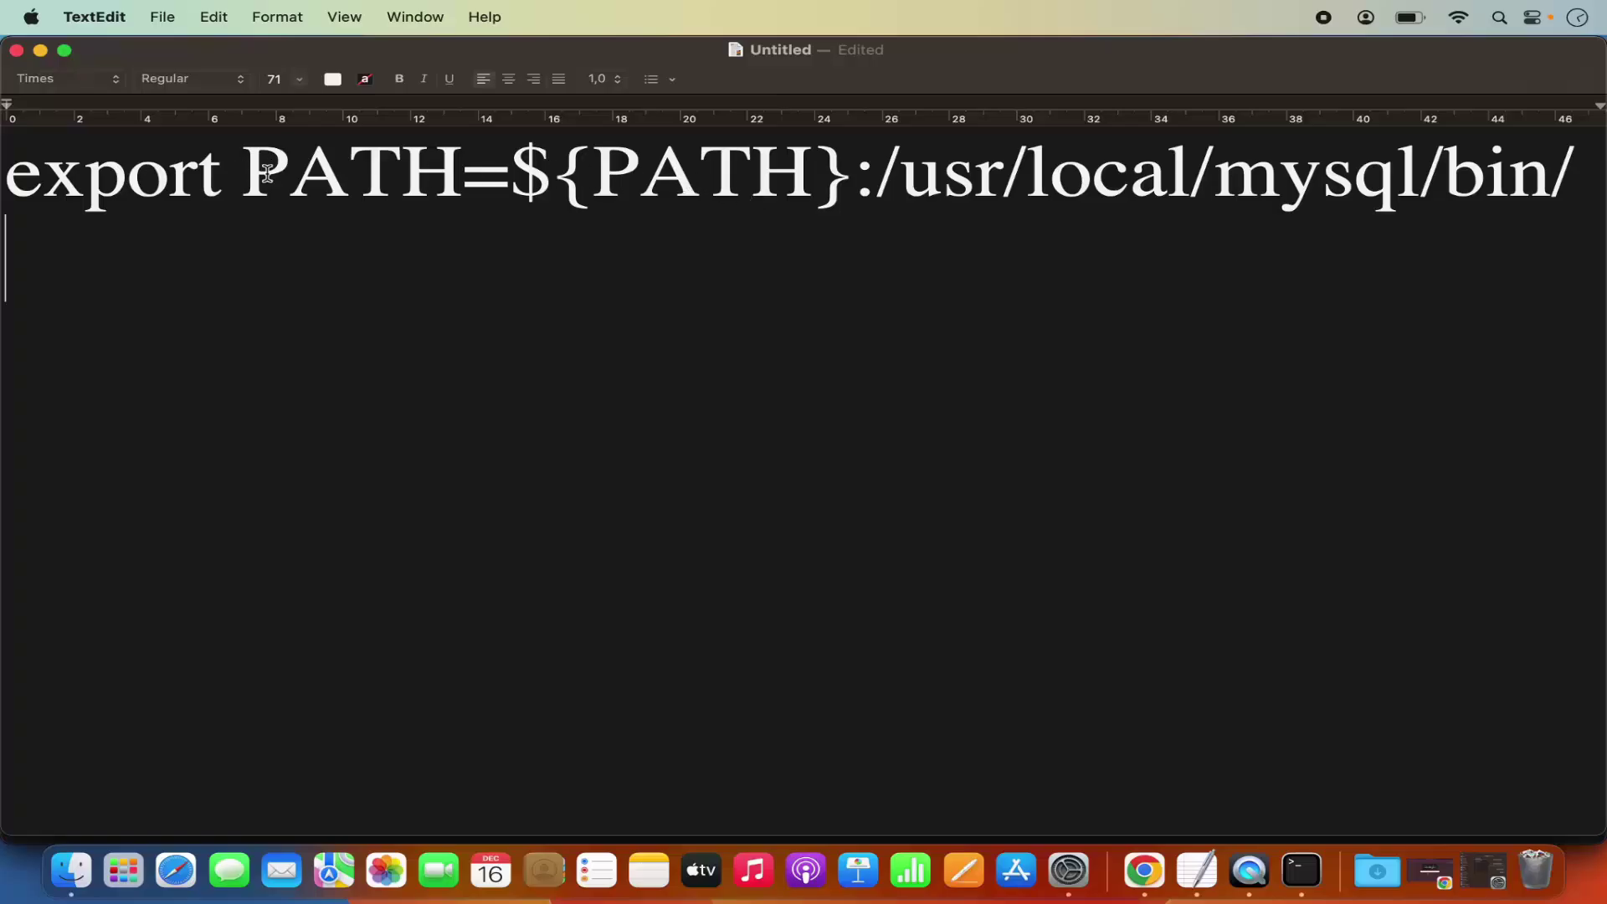
Copy the whole line export PATH=${PATH}:/usr/local/mysql/bin/ from the untitled note and paste it below the last export in .zshrc
double_click(340, 189)
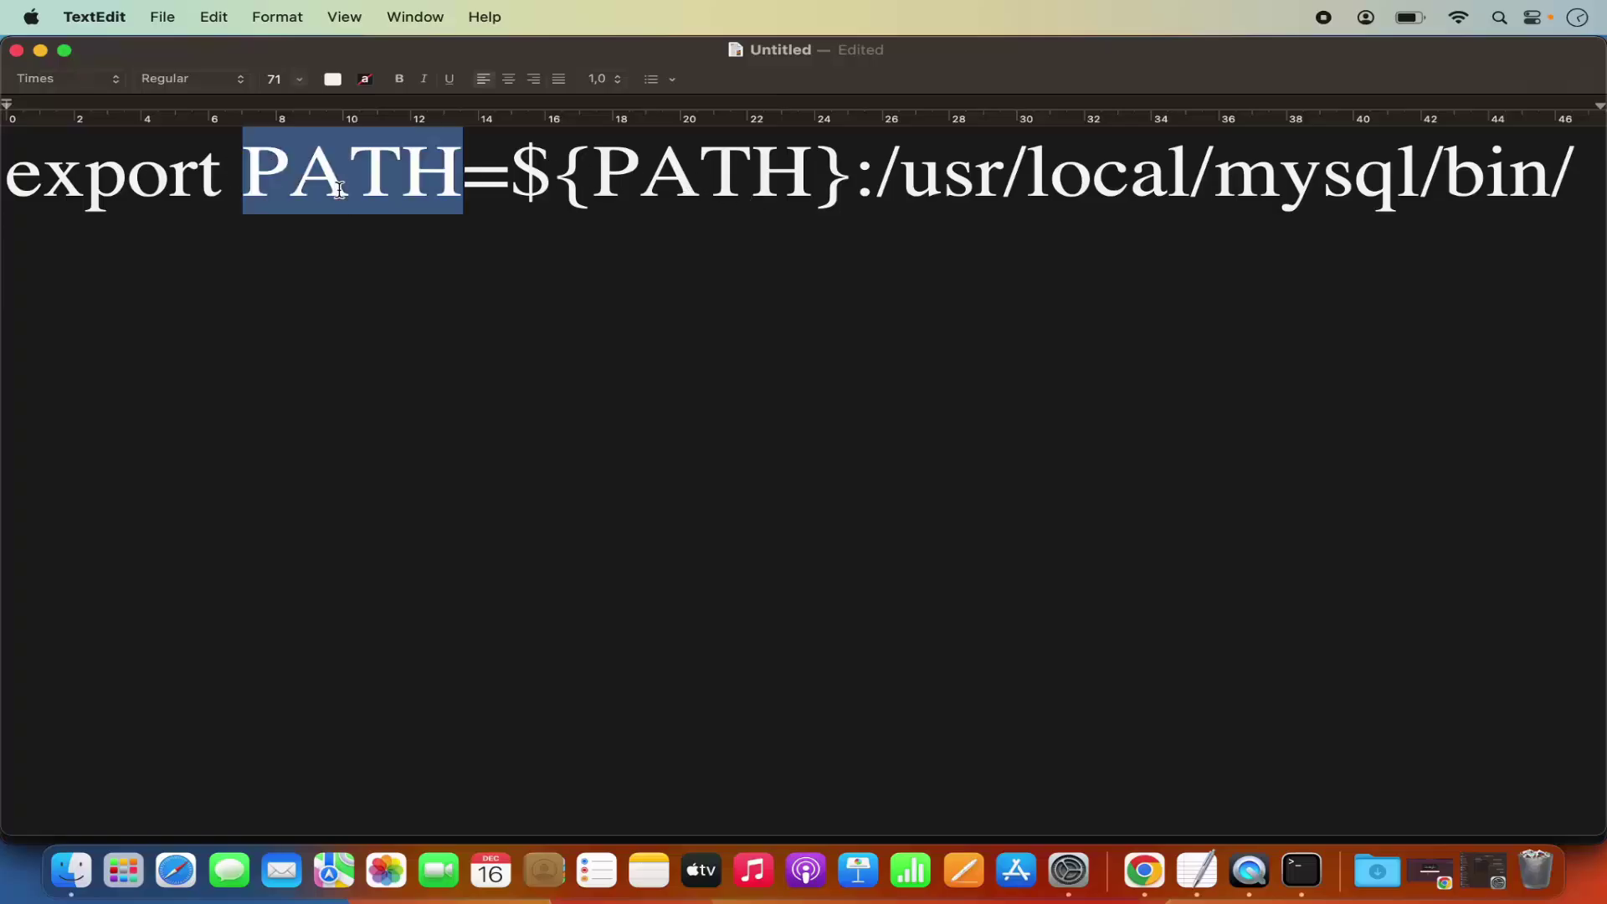
triple_click(339, 190)
key(super+c)
key(super+c)
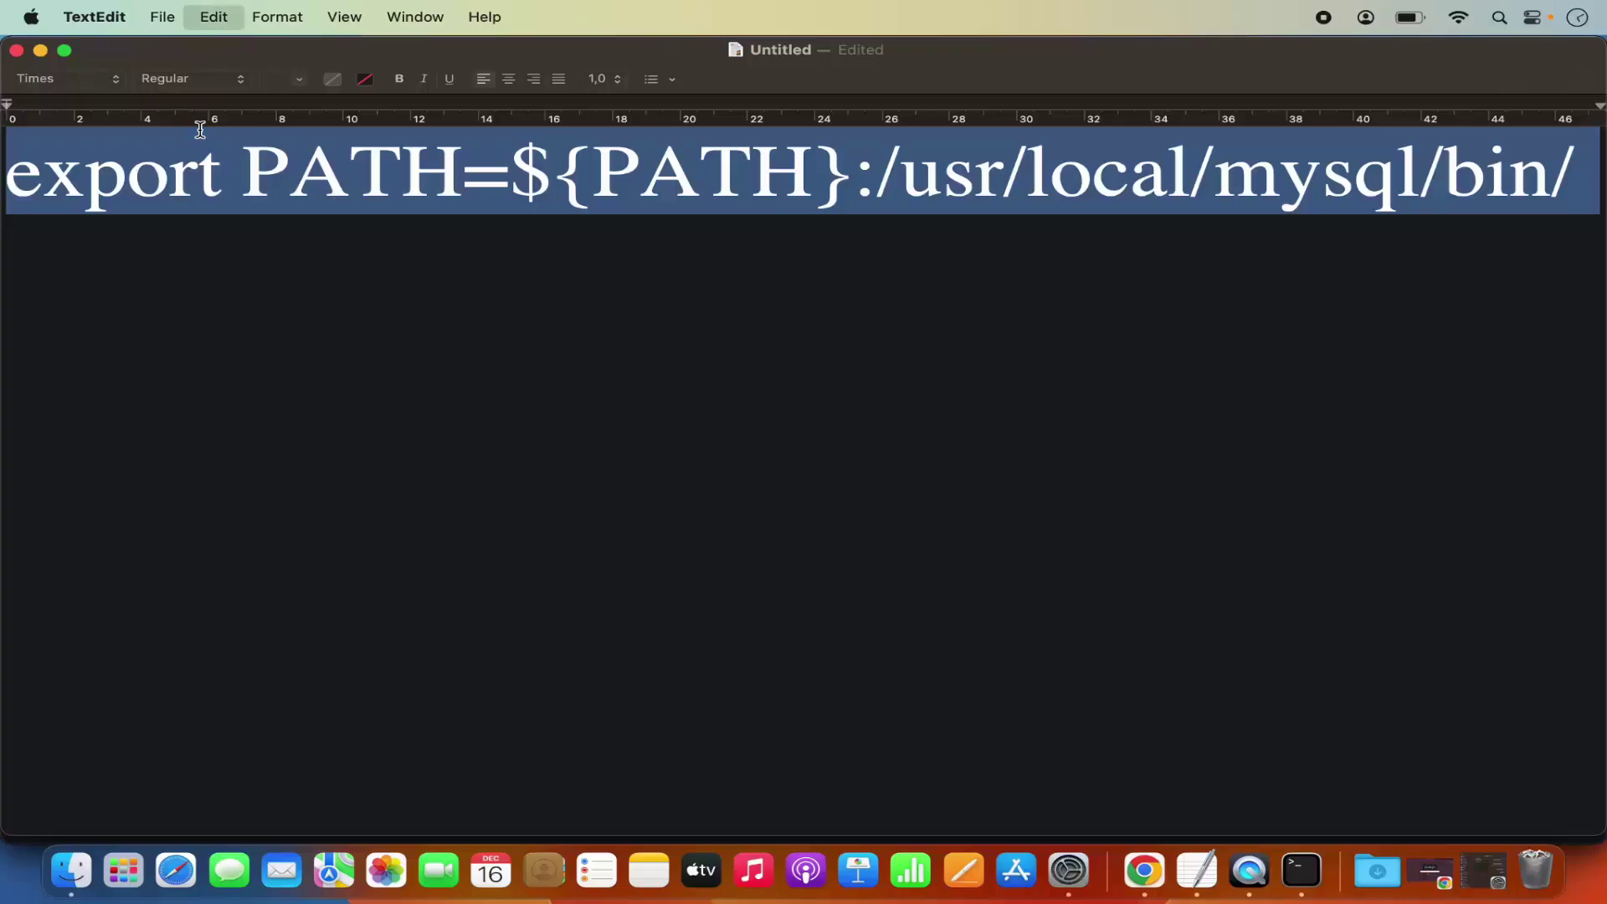
click(42, 52)
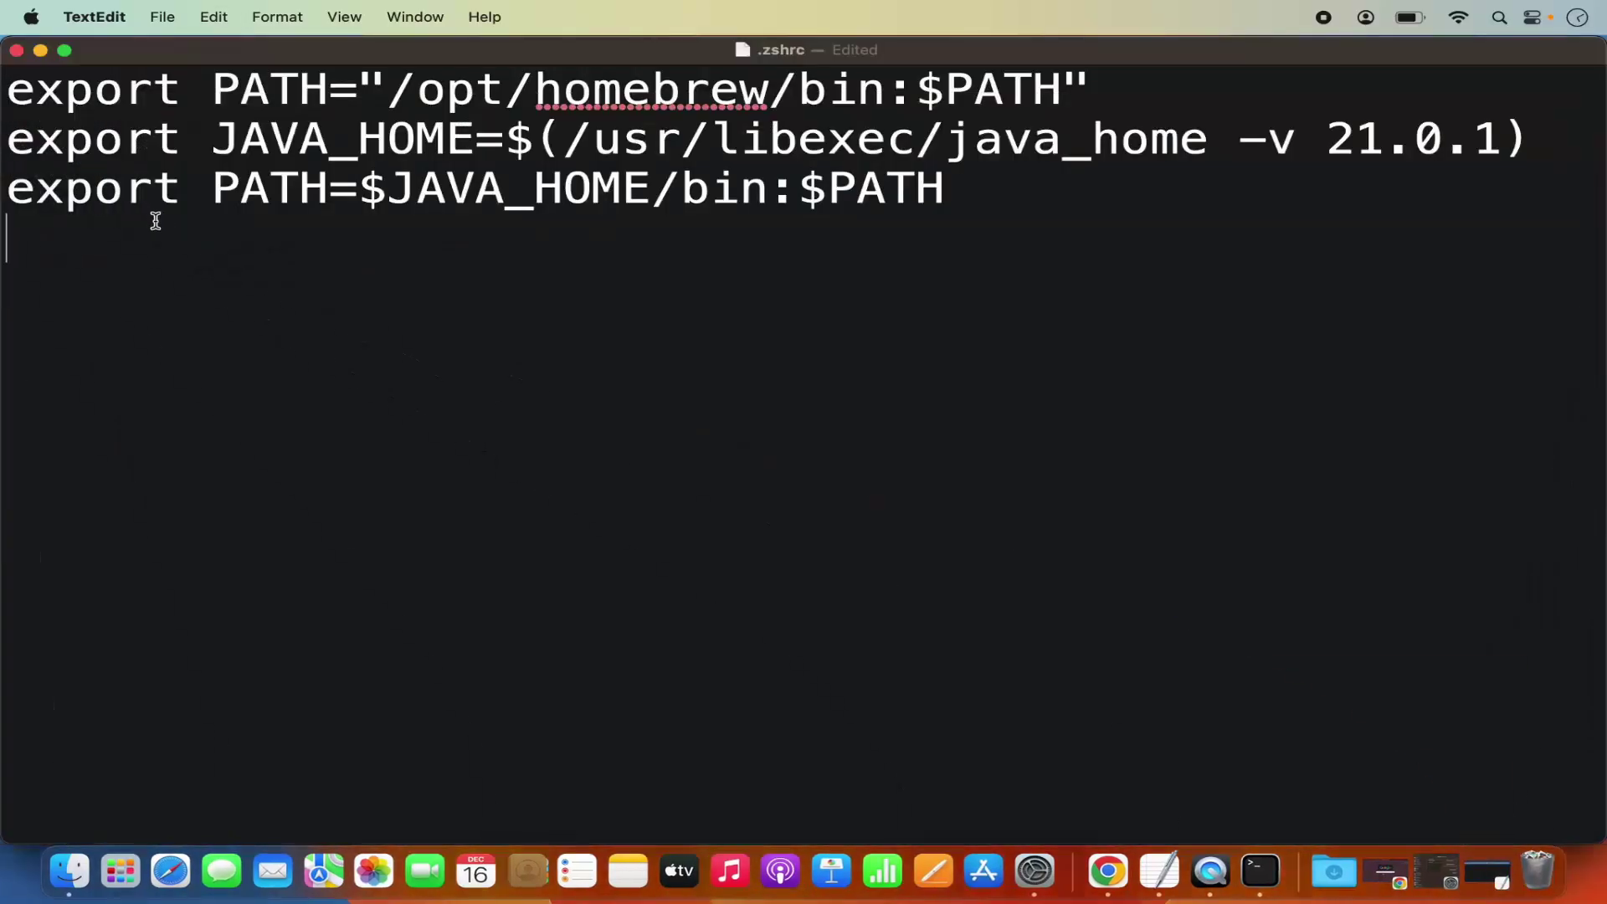
key(super+v)
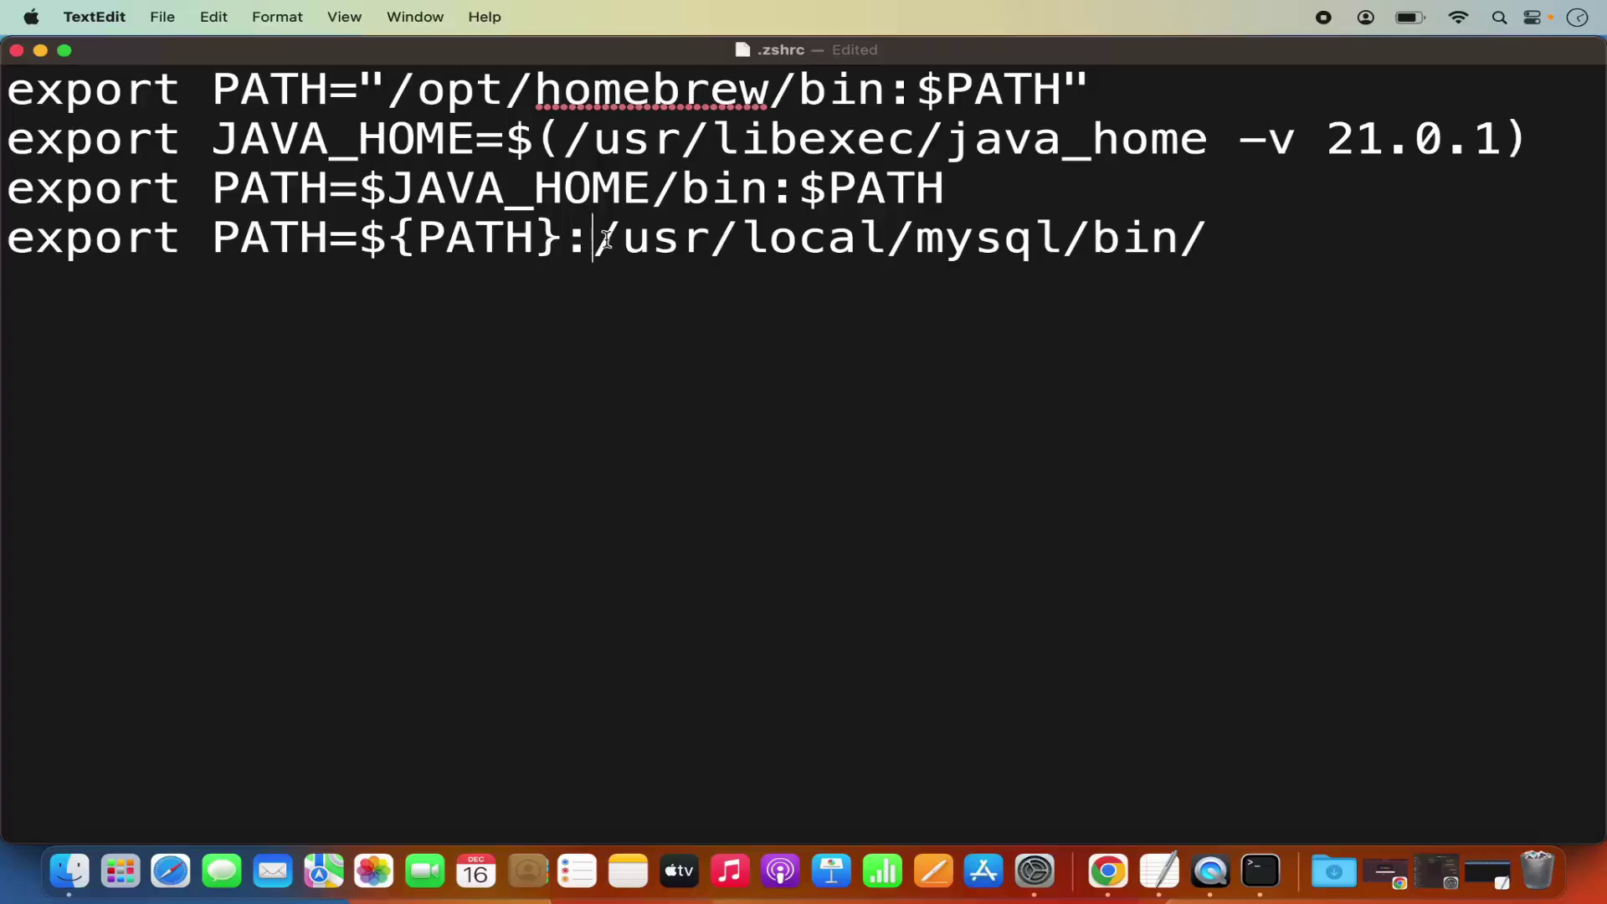
Select the MySQL path in the new export line, open the /usr folder in Finder as columns, and browse to local/mysql
drag(592, 239, 1199, 256)
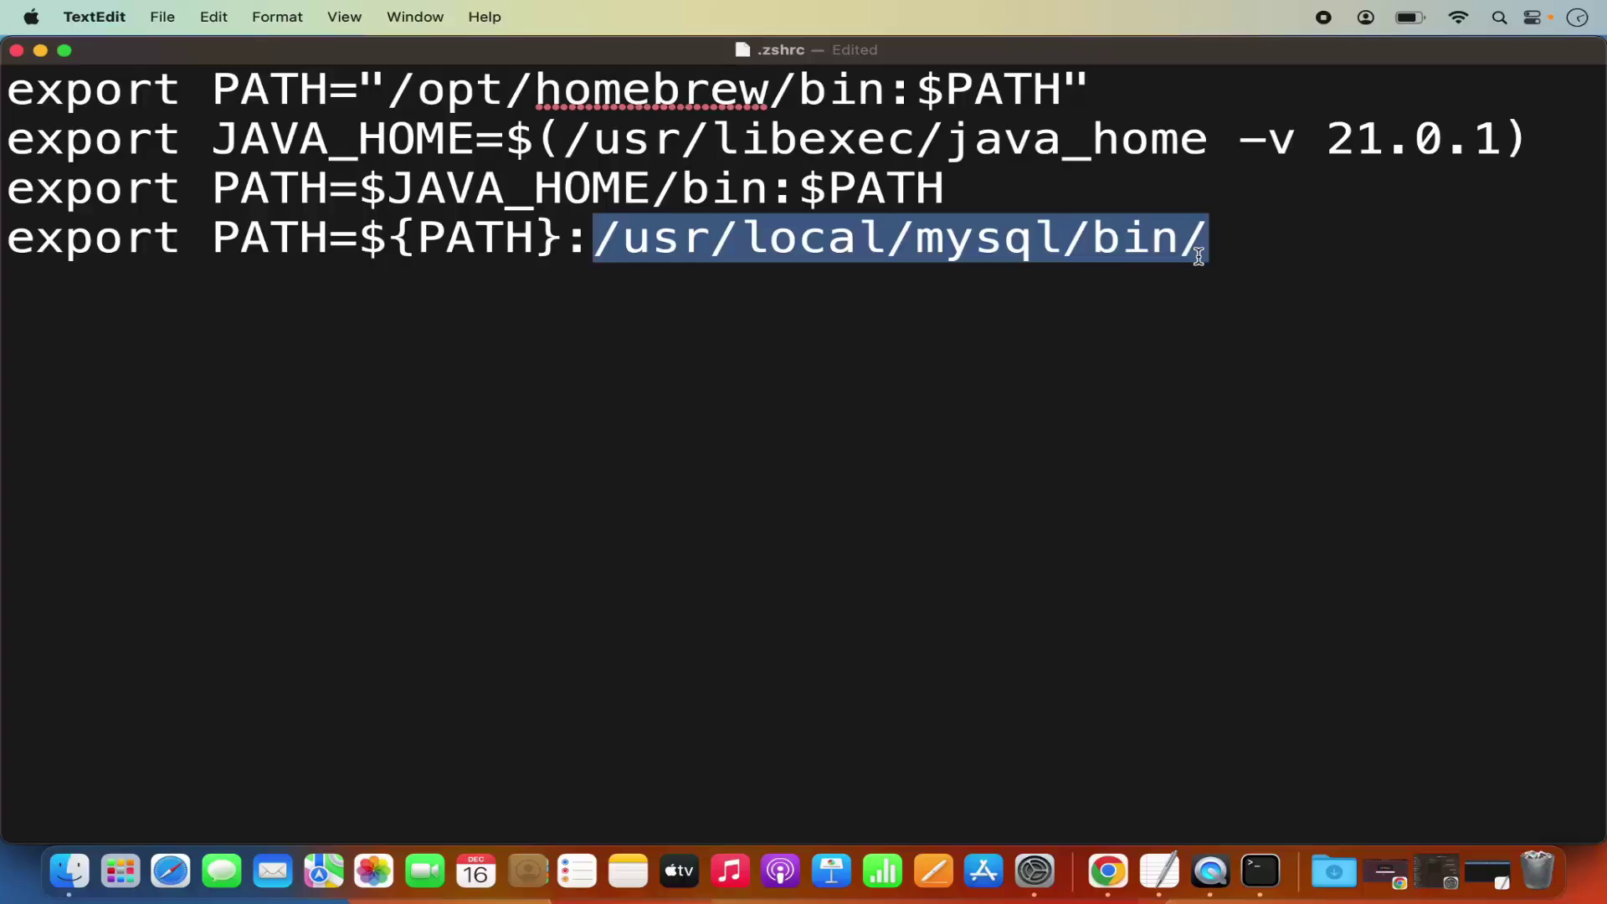
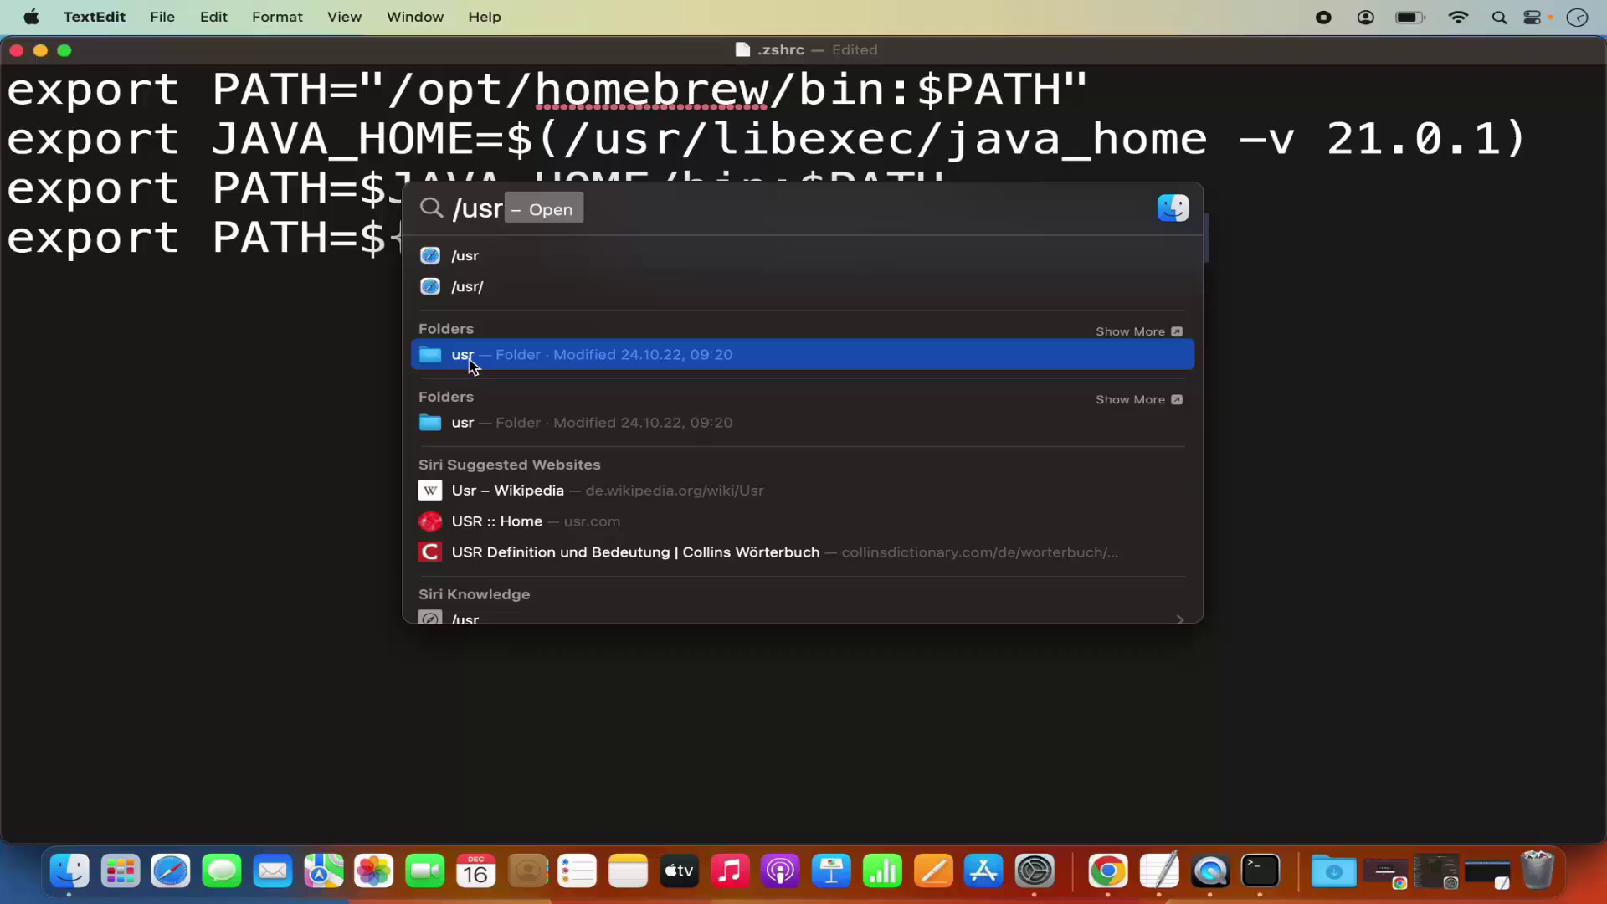
click(464, 354)
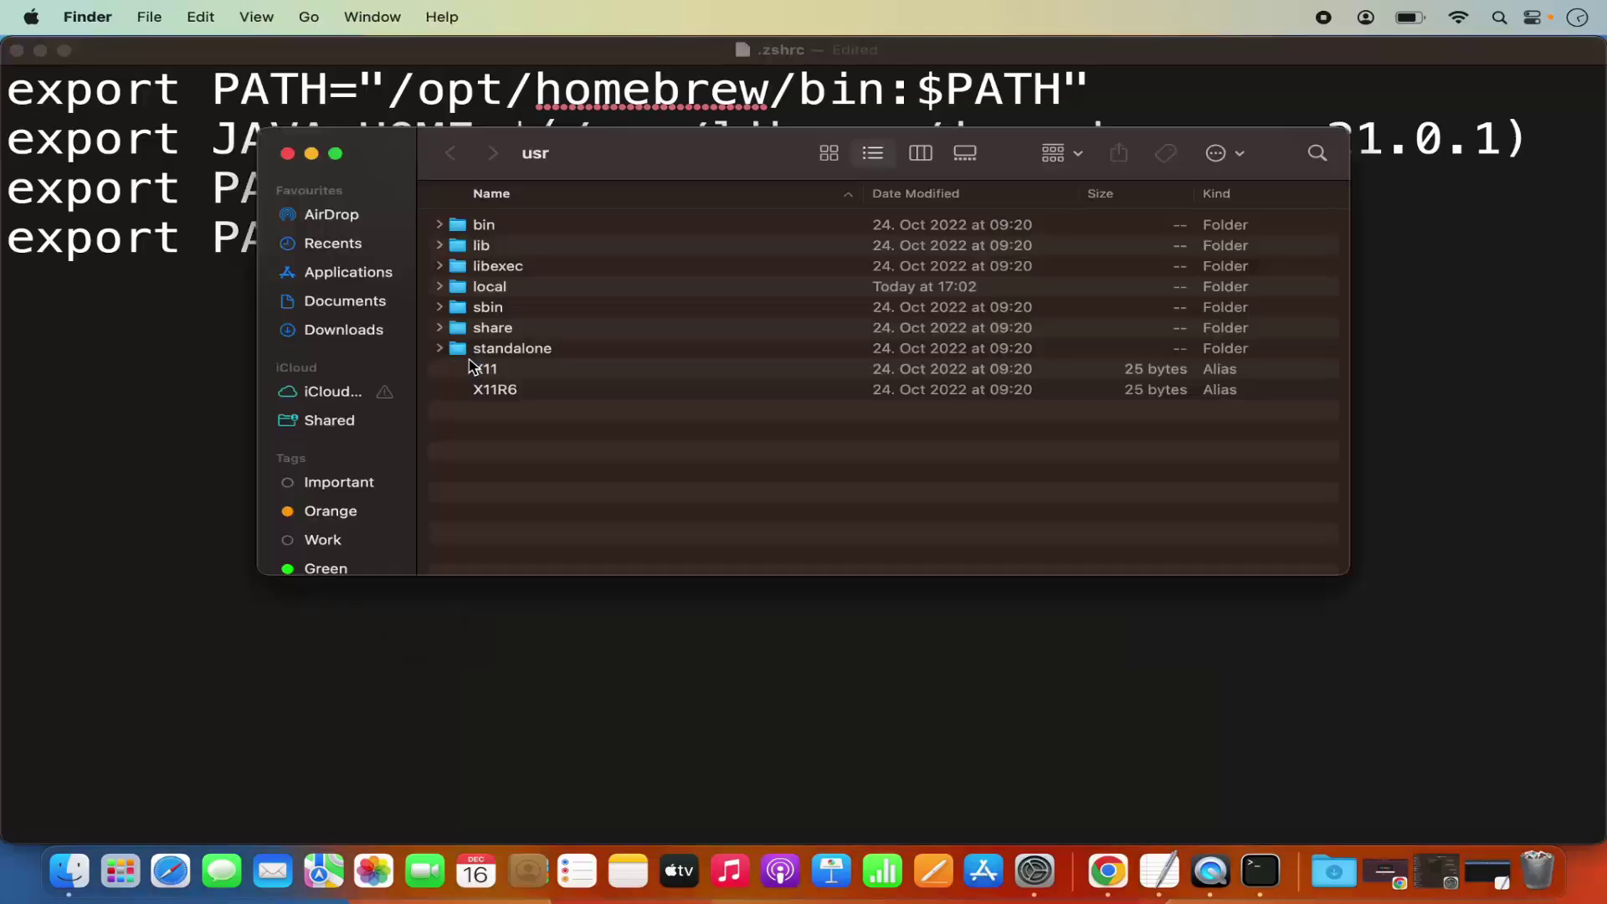
click(921, 154)
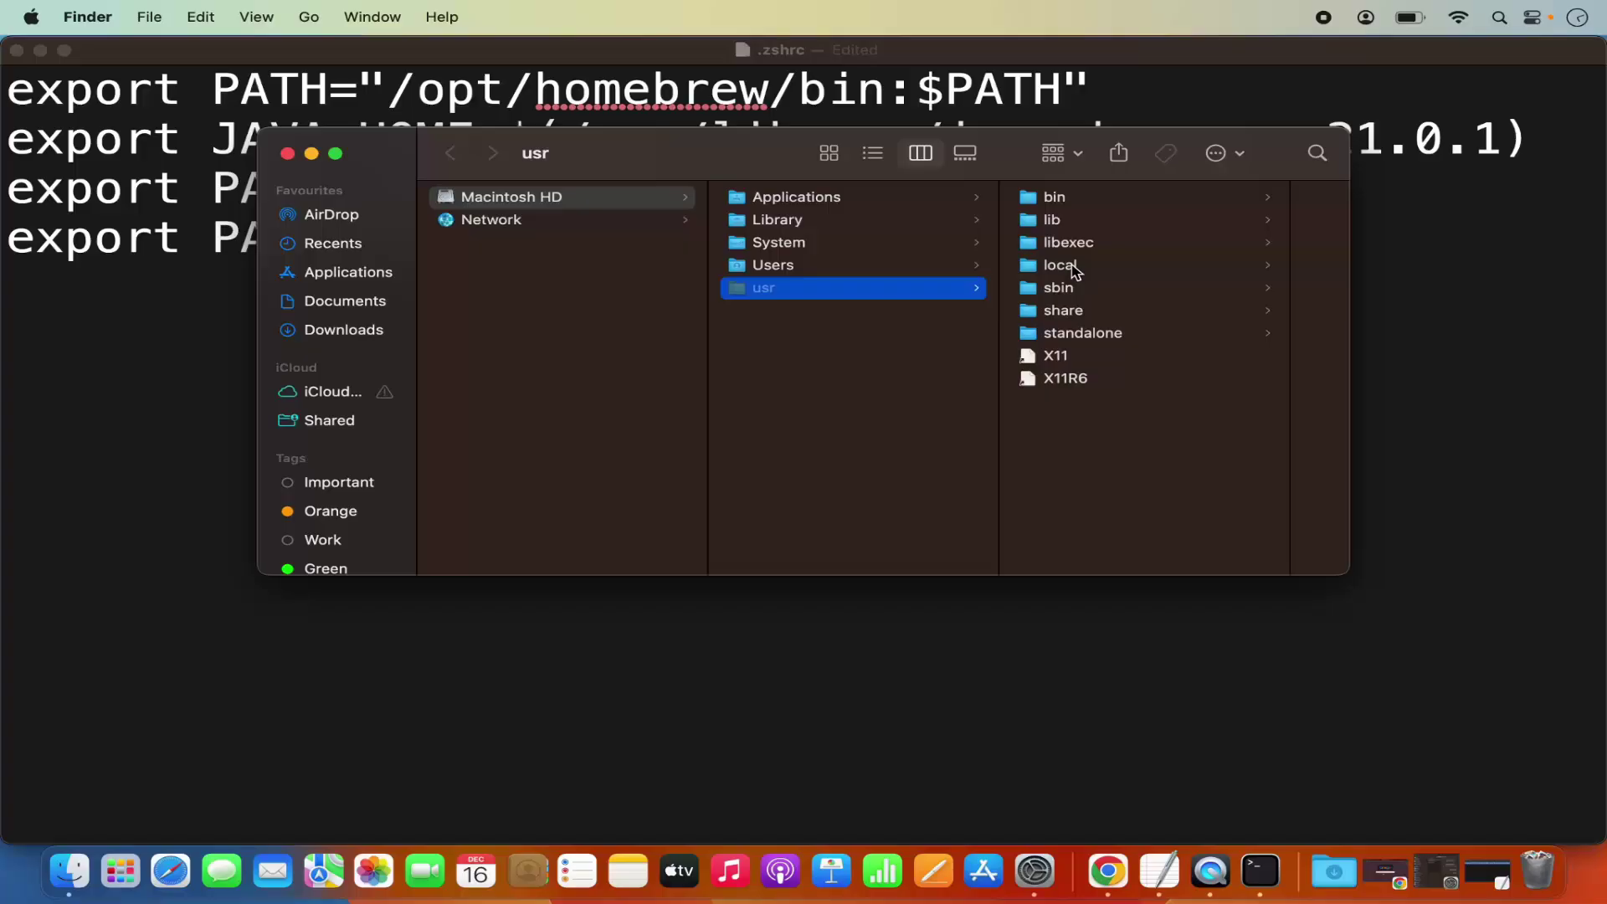
click(1062, 266)
click(833, 221)
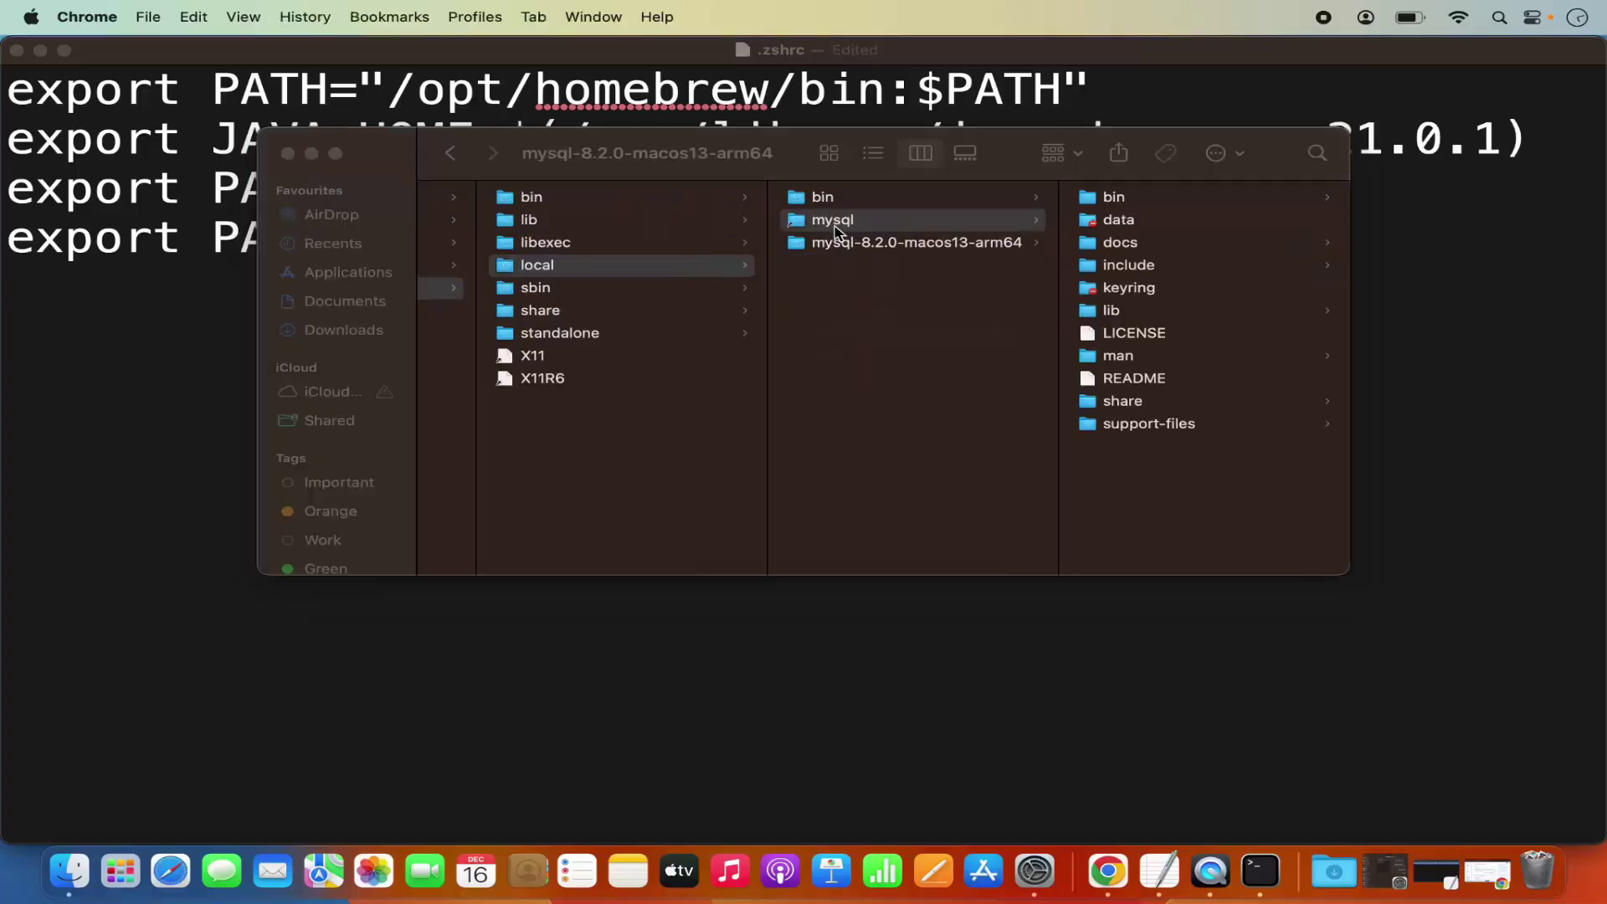
double_click(832, 222)
Go back to the local folder and select the bin folder inside mysql-8.2.0-macos13-arm64
click(613, 244)
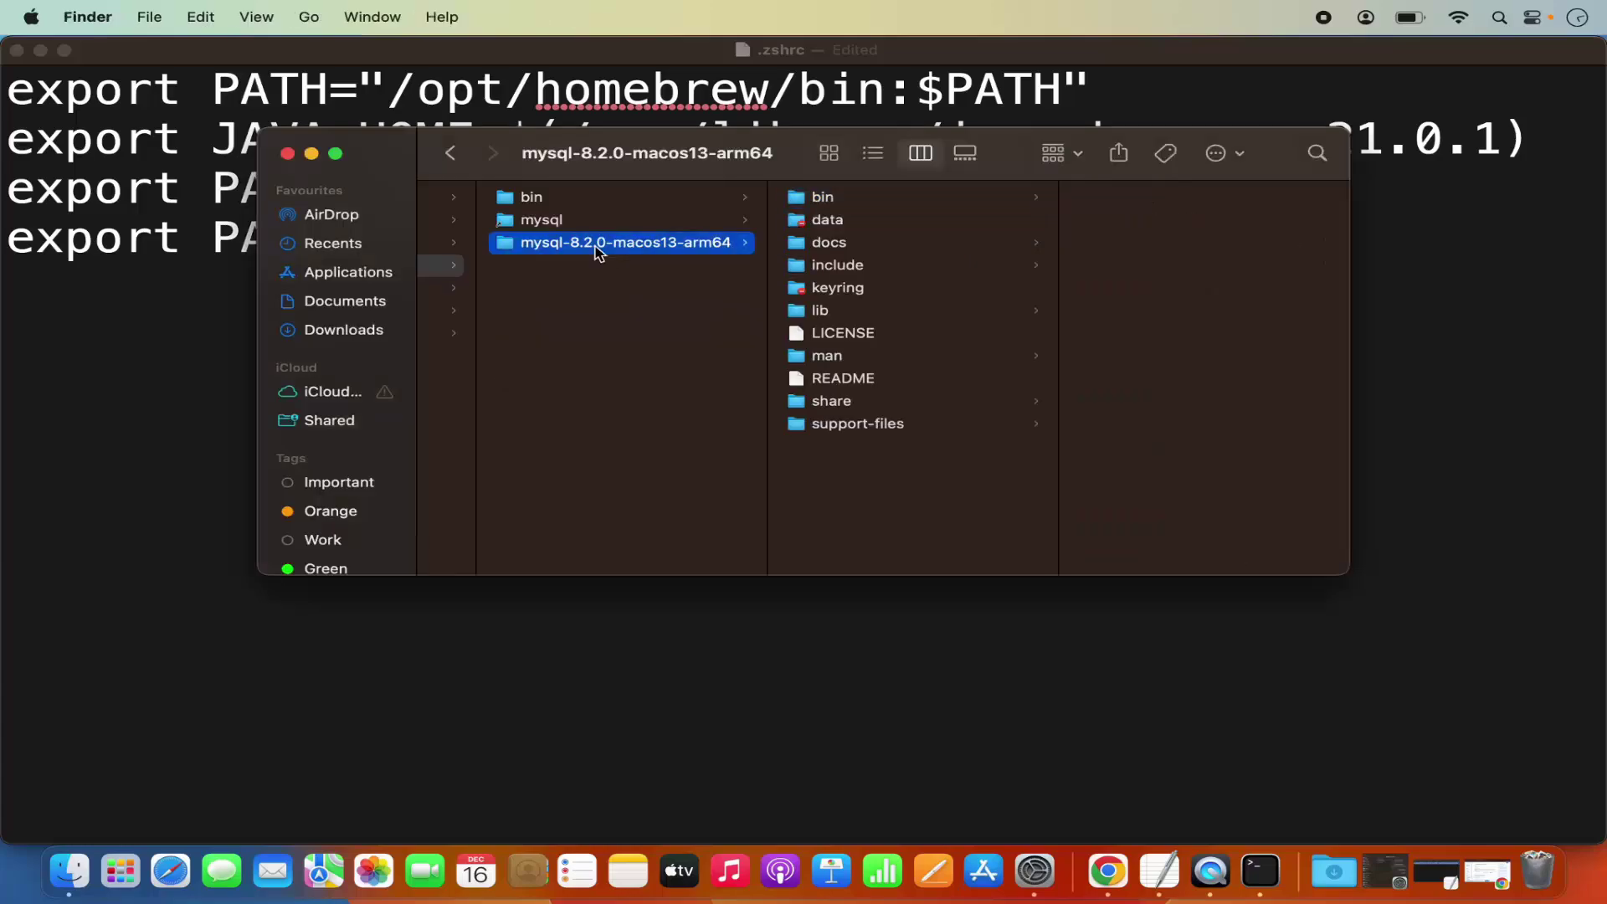
click(688, 279)
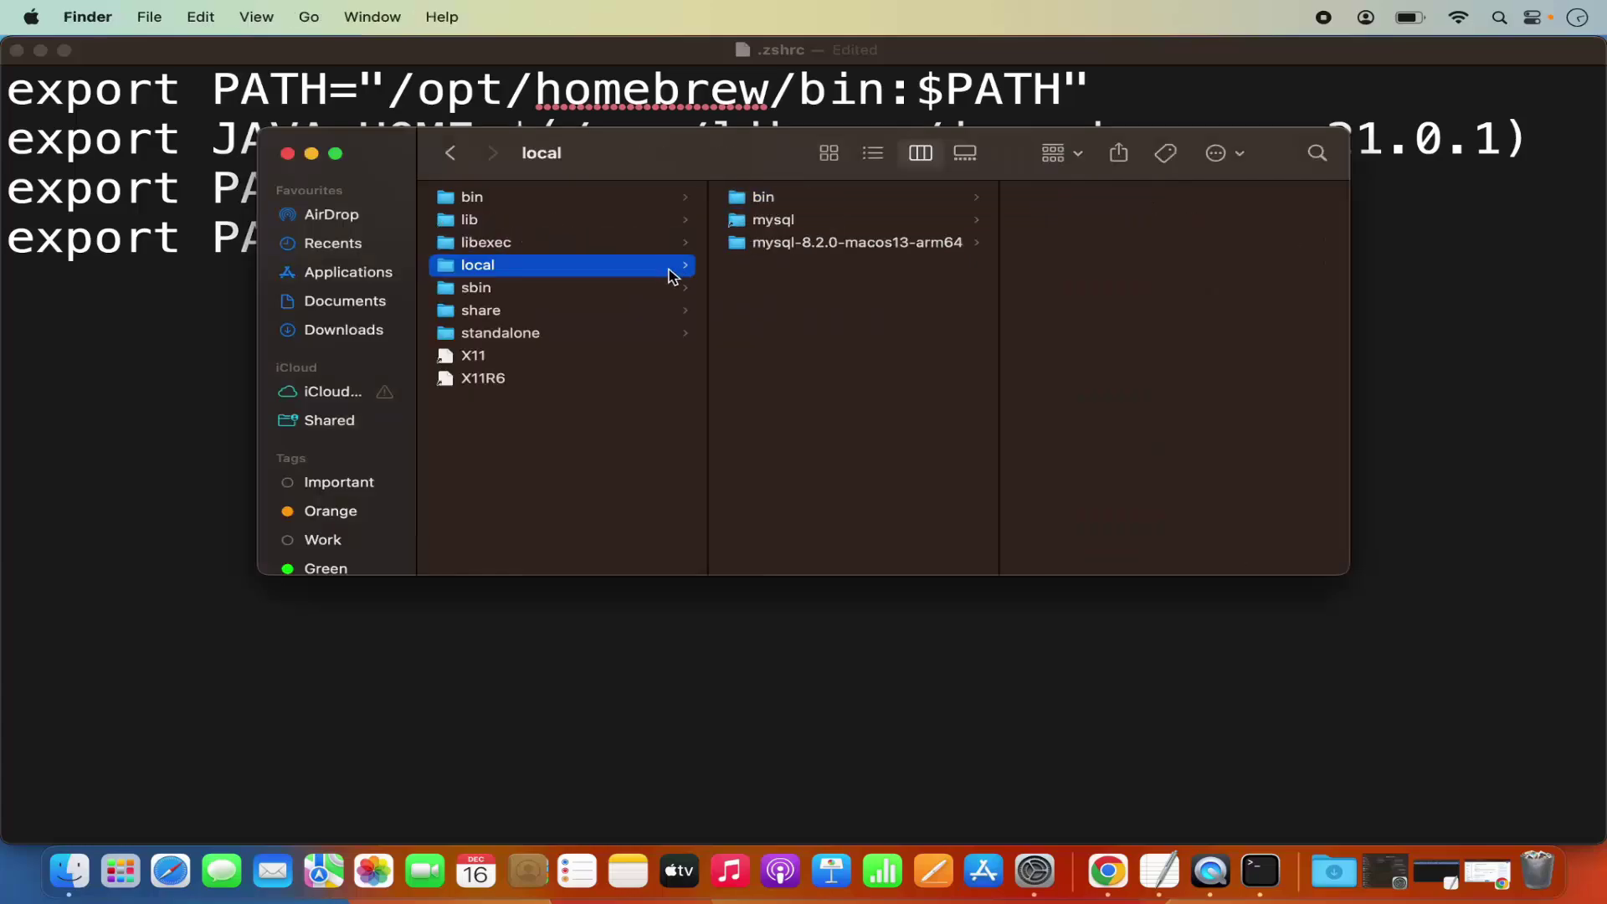
click(771, 245)
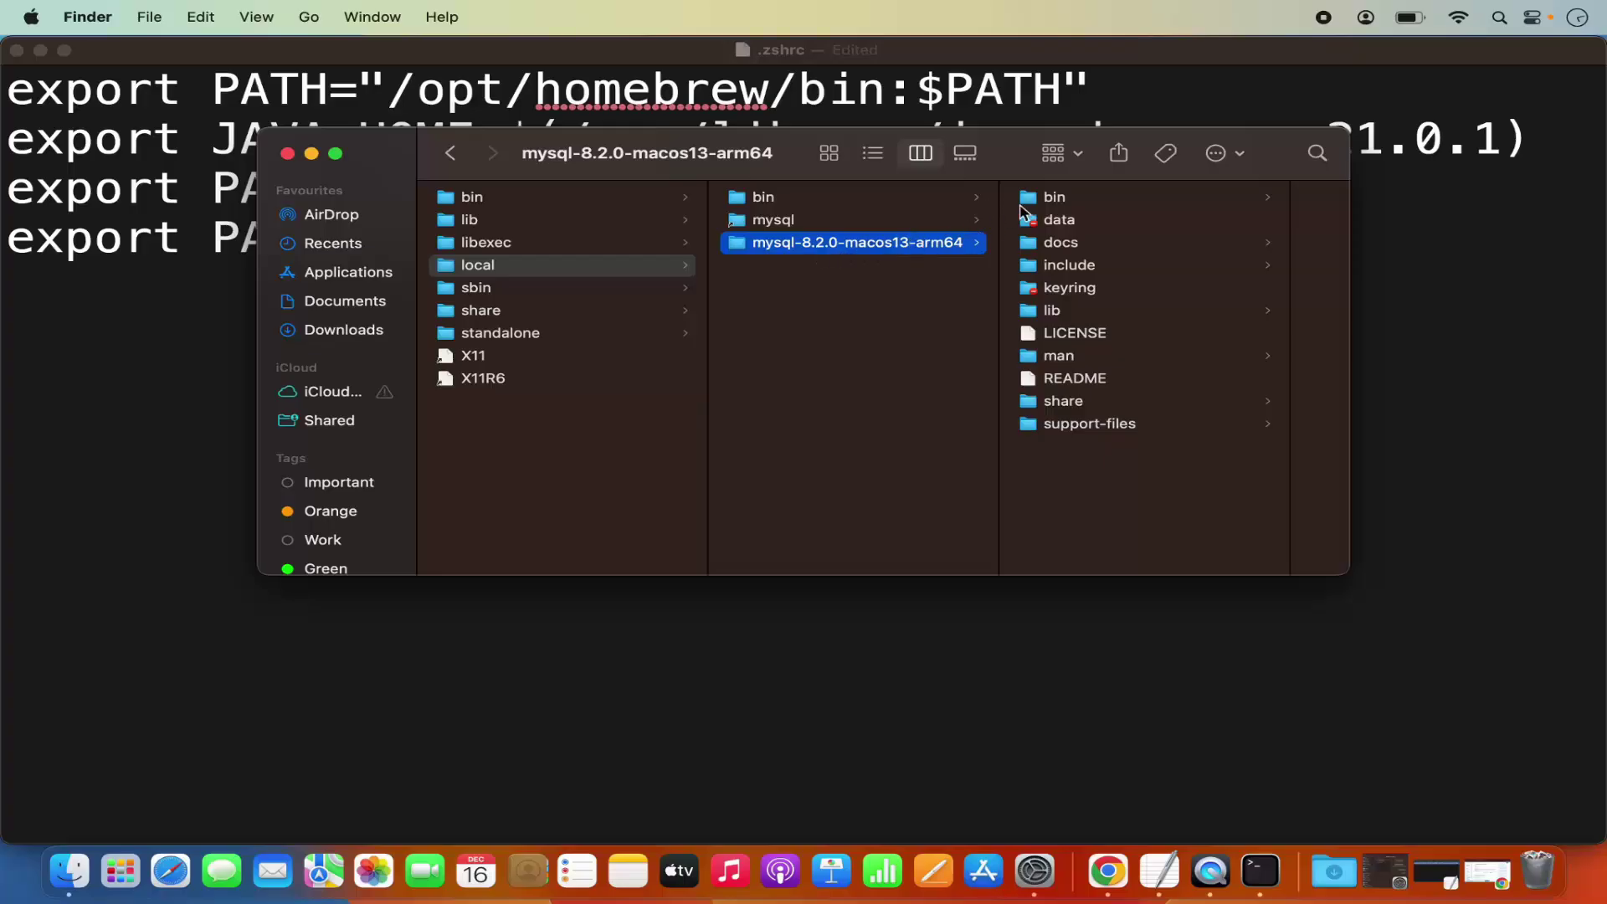
click(1060, 201)
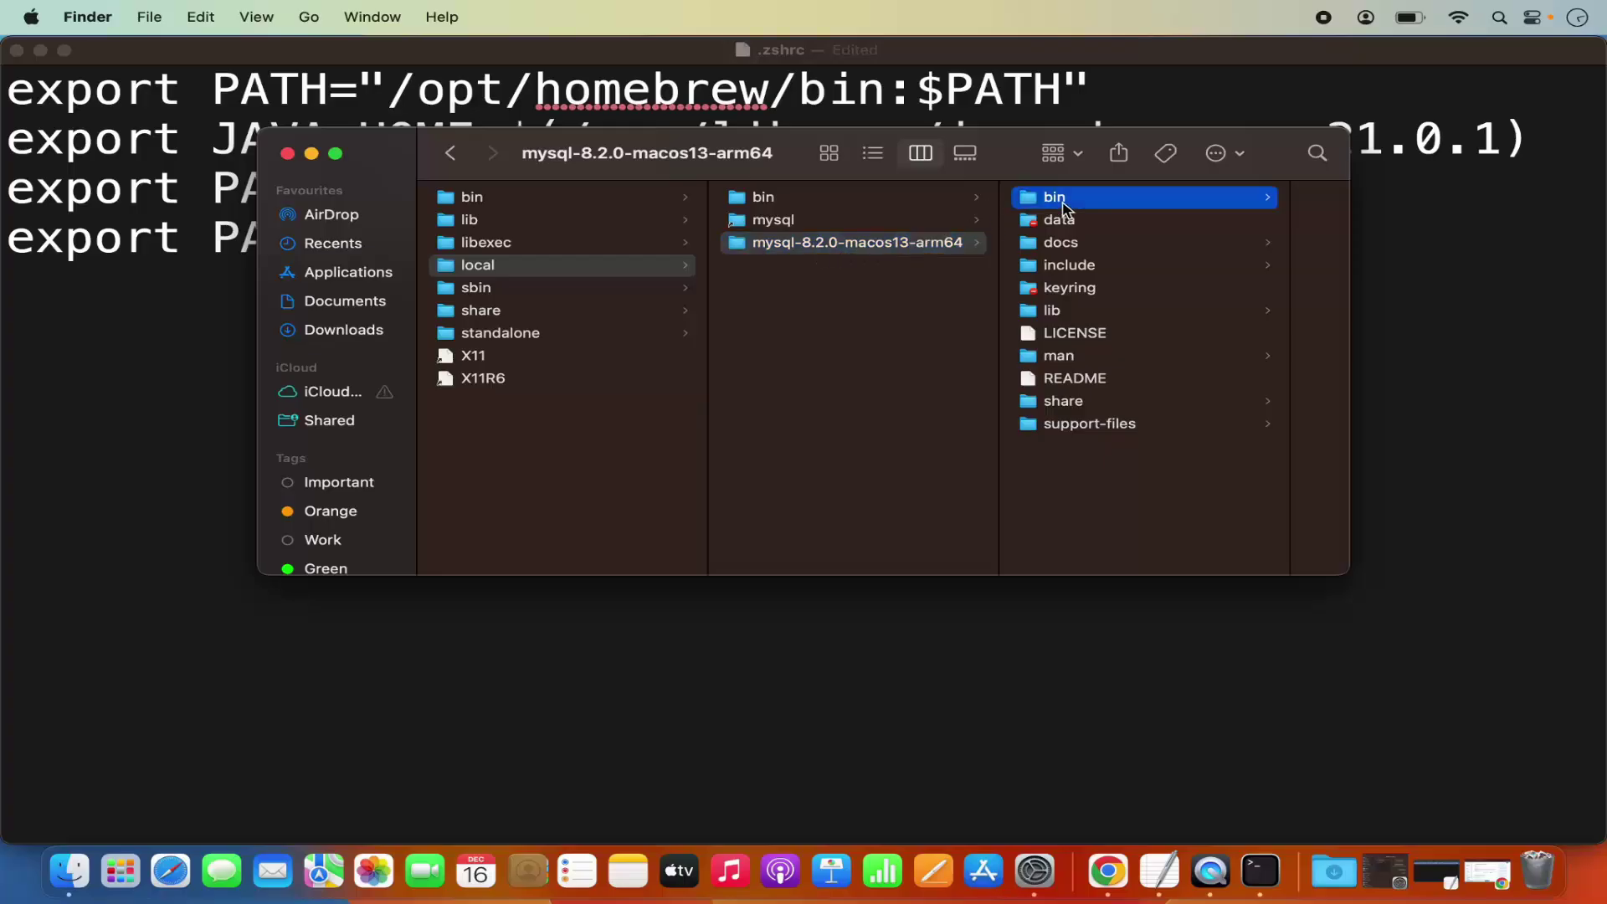
right_click(840, 204)
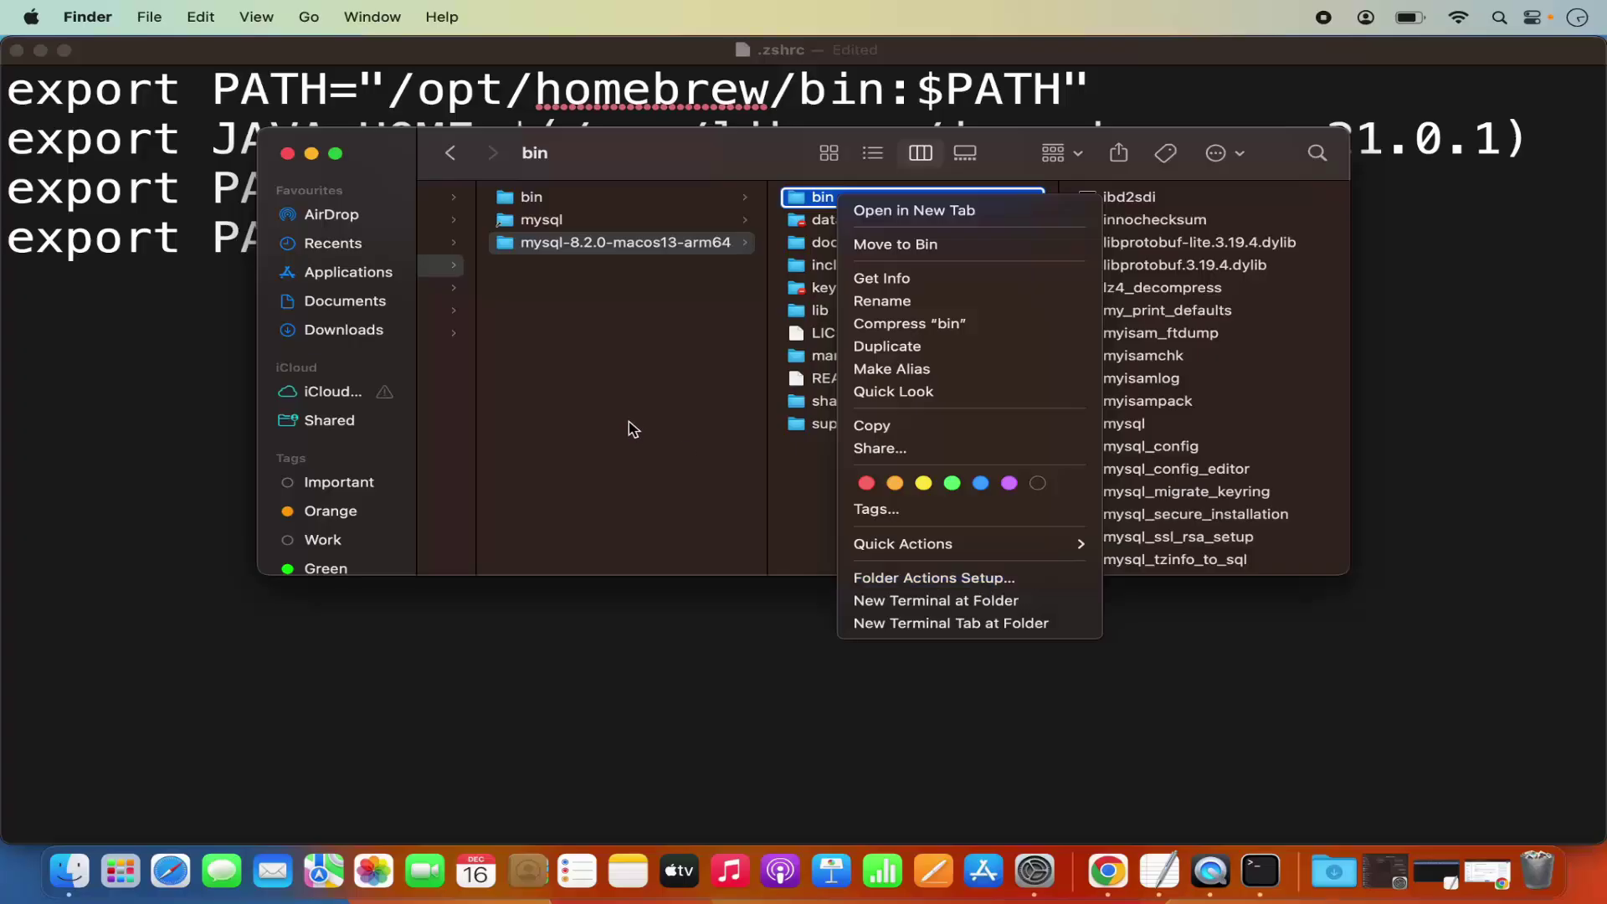
click(667, 439)
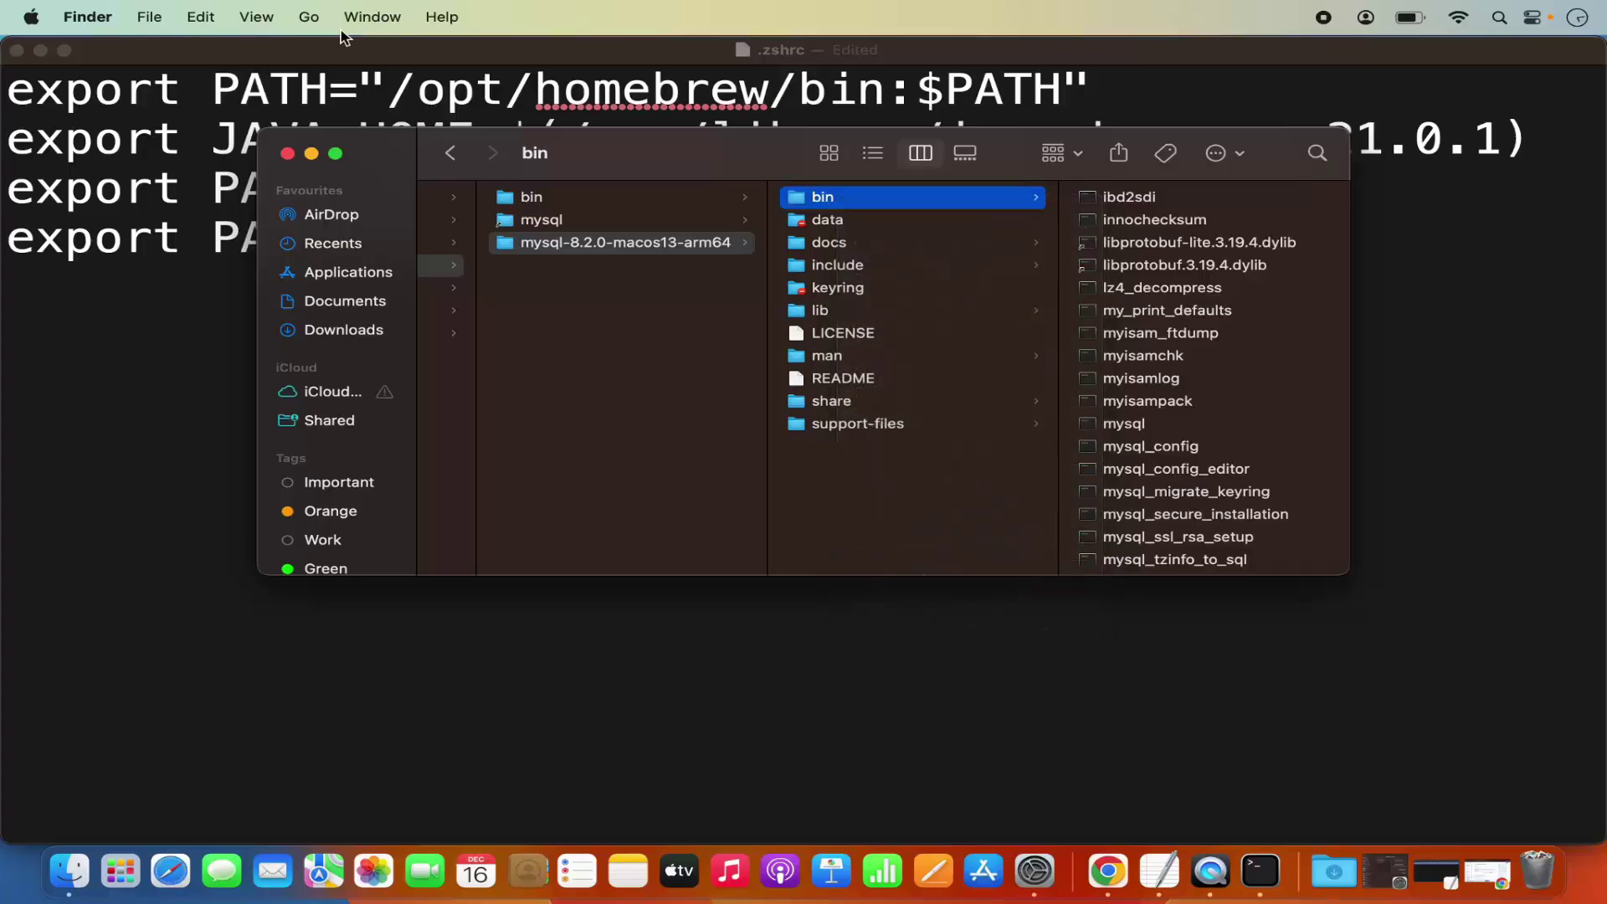
Show the path bar in Finder and copy the selected bin folder's pathname from it
click(263, 20)
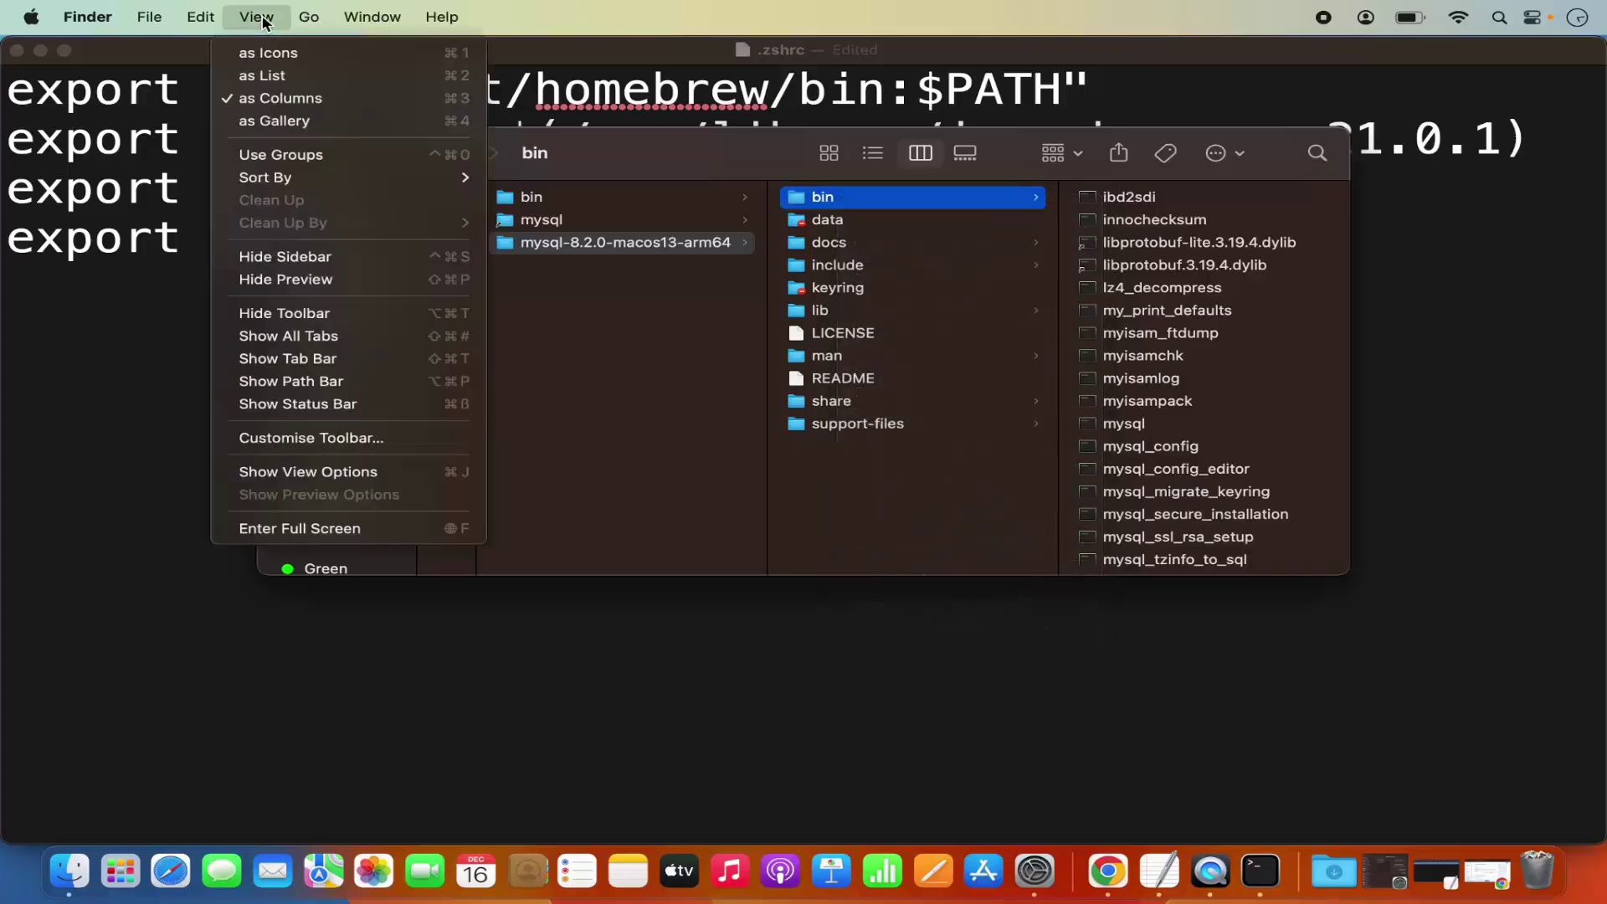
click(301, 387)
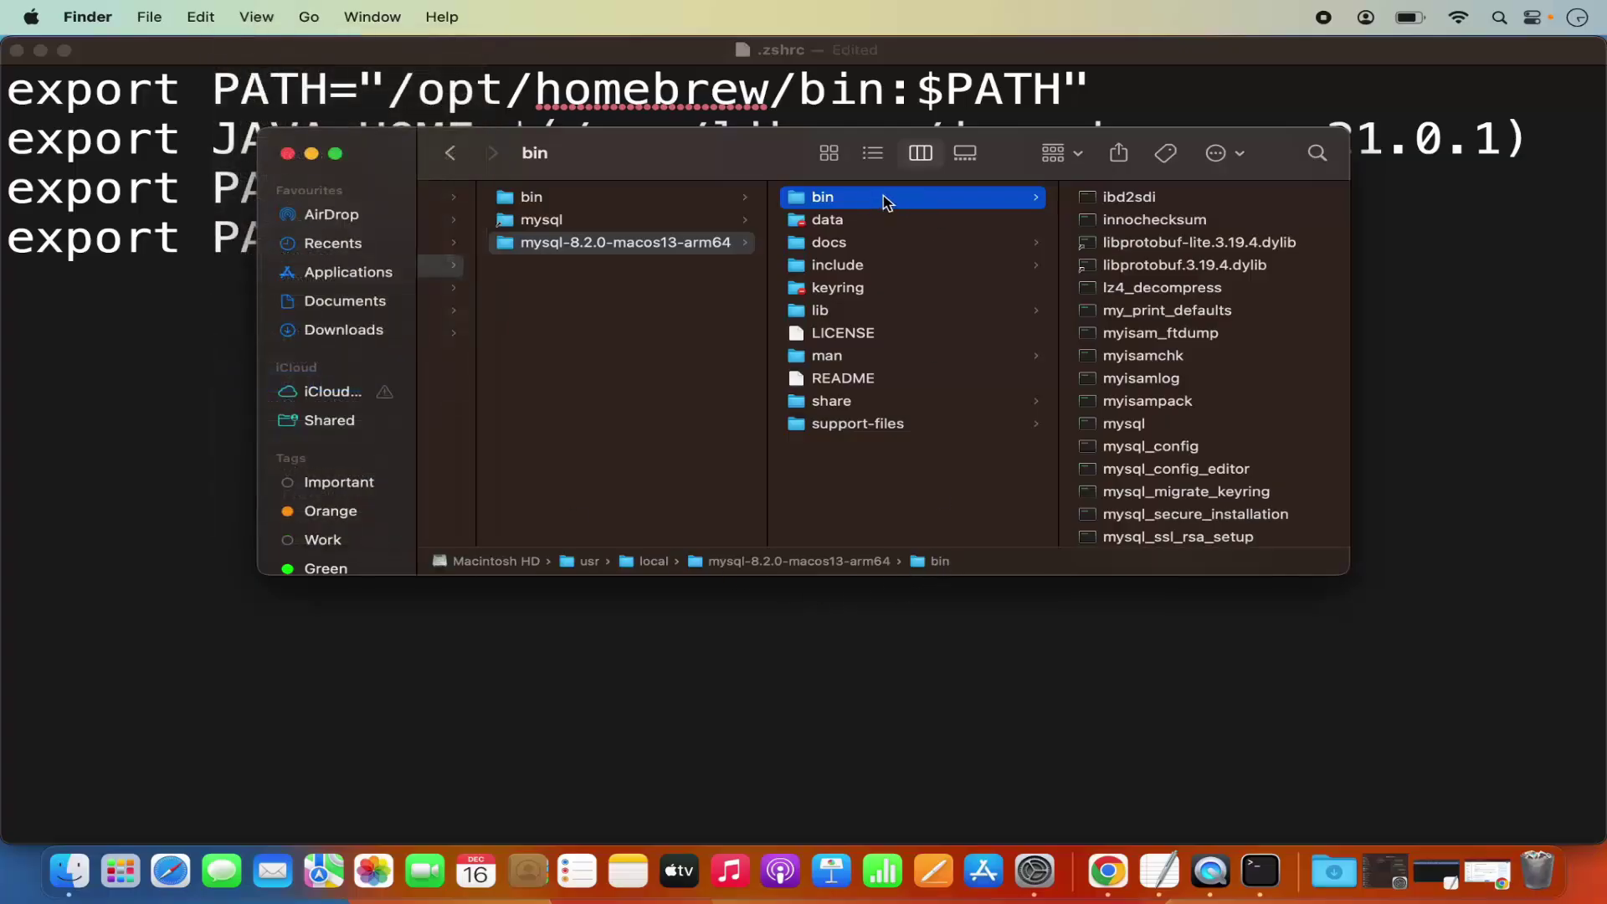
right_click(939, 563)
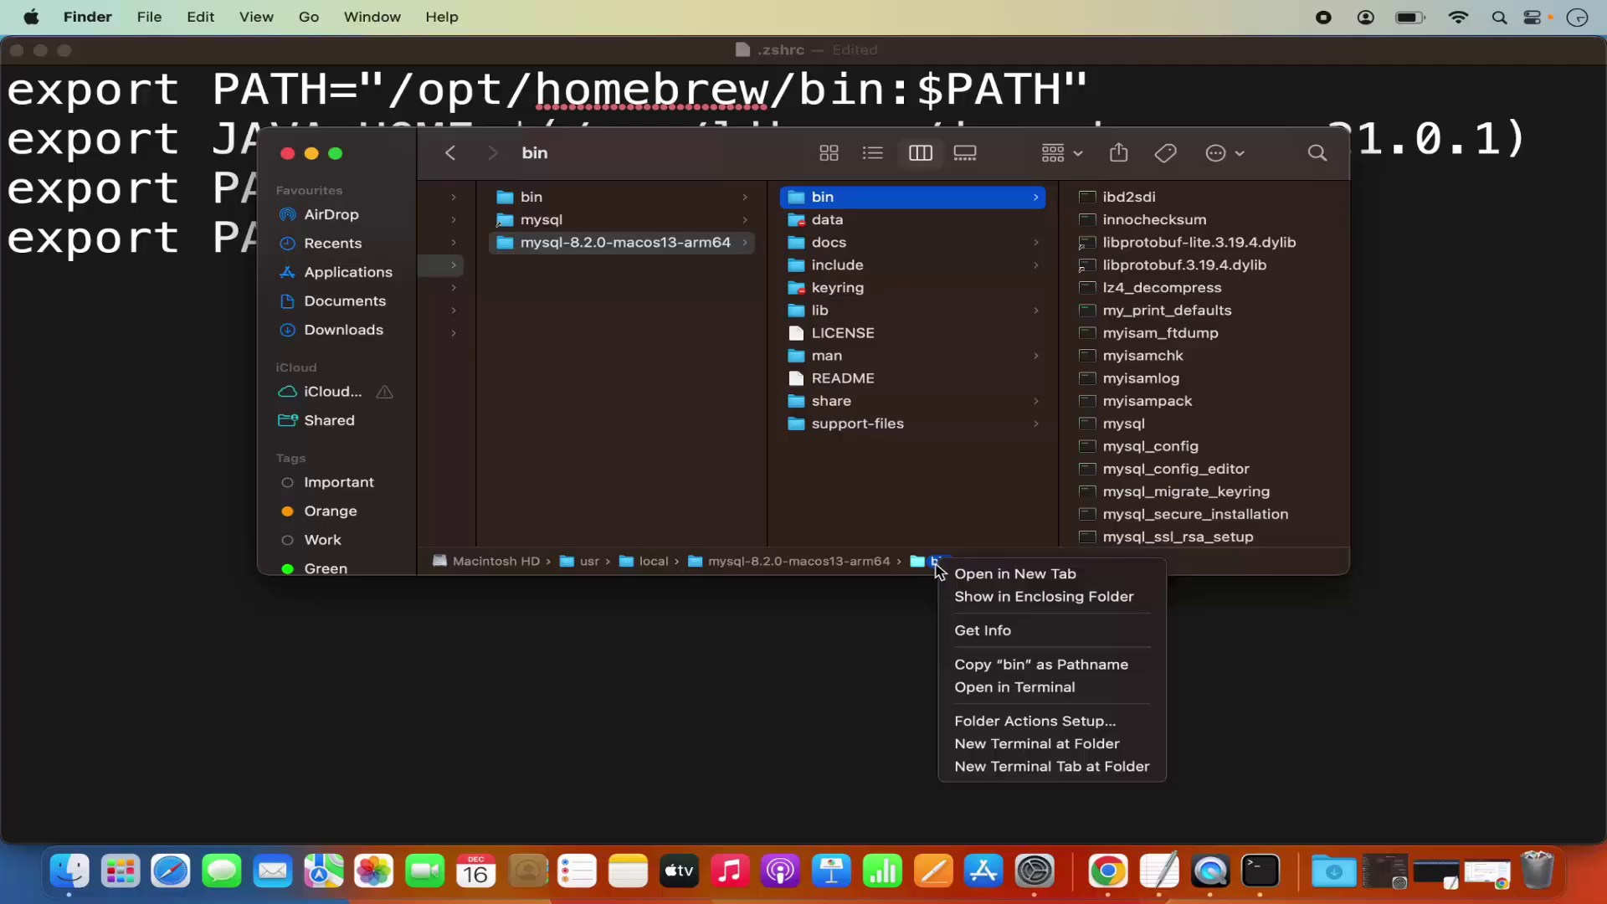
click(992, 665)
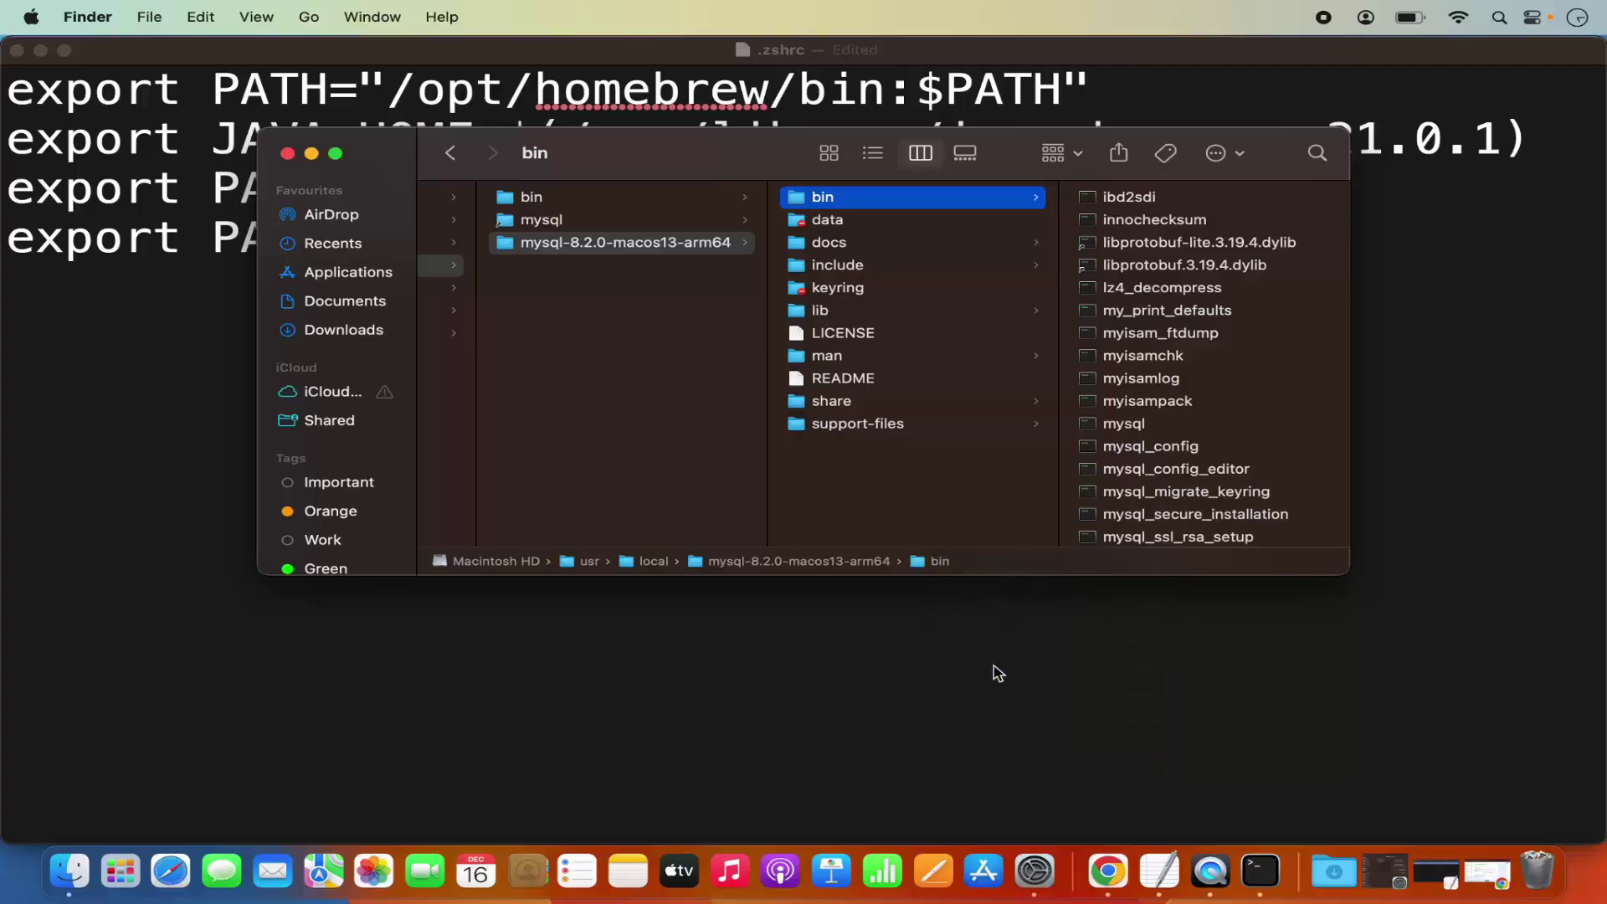
Replace /usr/local/mysql/bin/ in the last .zshrc line with the copied /usr/local/mysql-8.2.0-macos13-arm64/bin and save the file
click(992, 666)
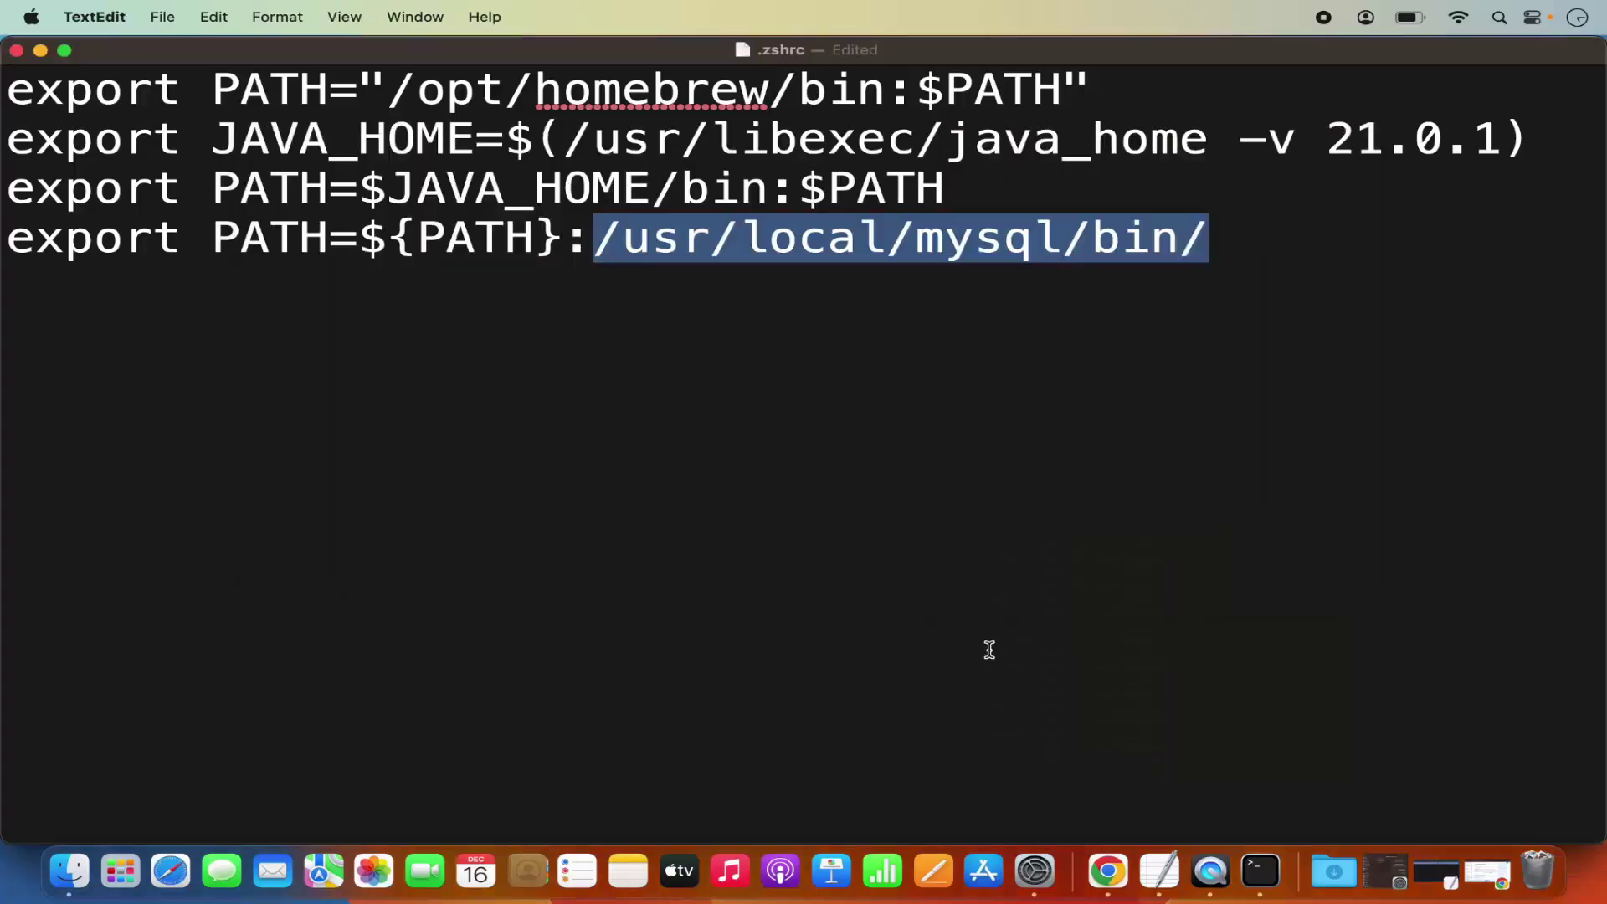
click(622, 238)
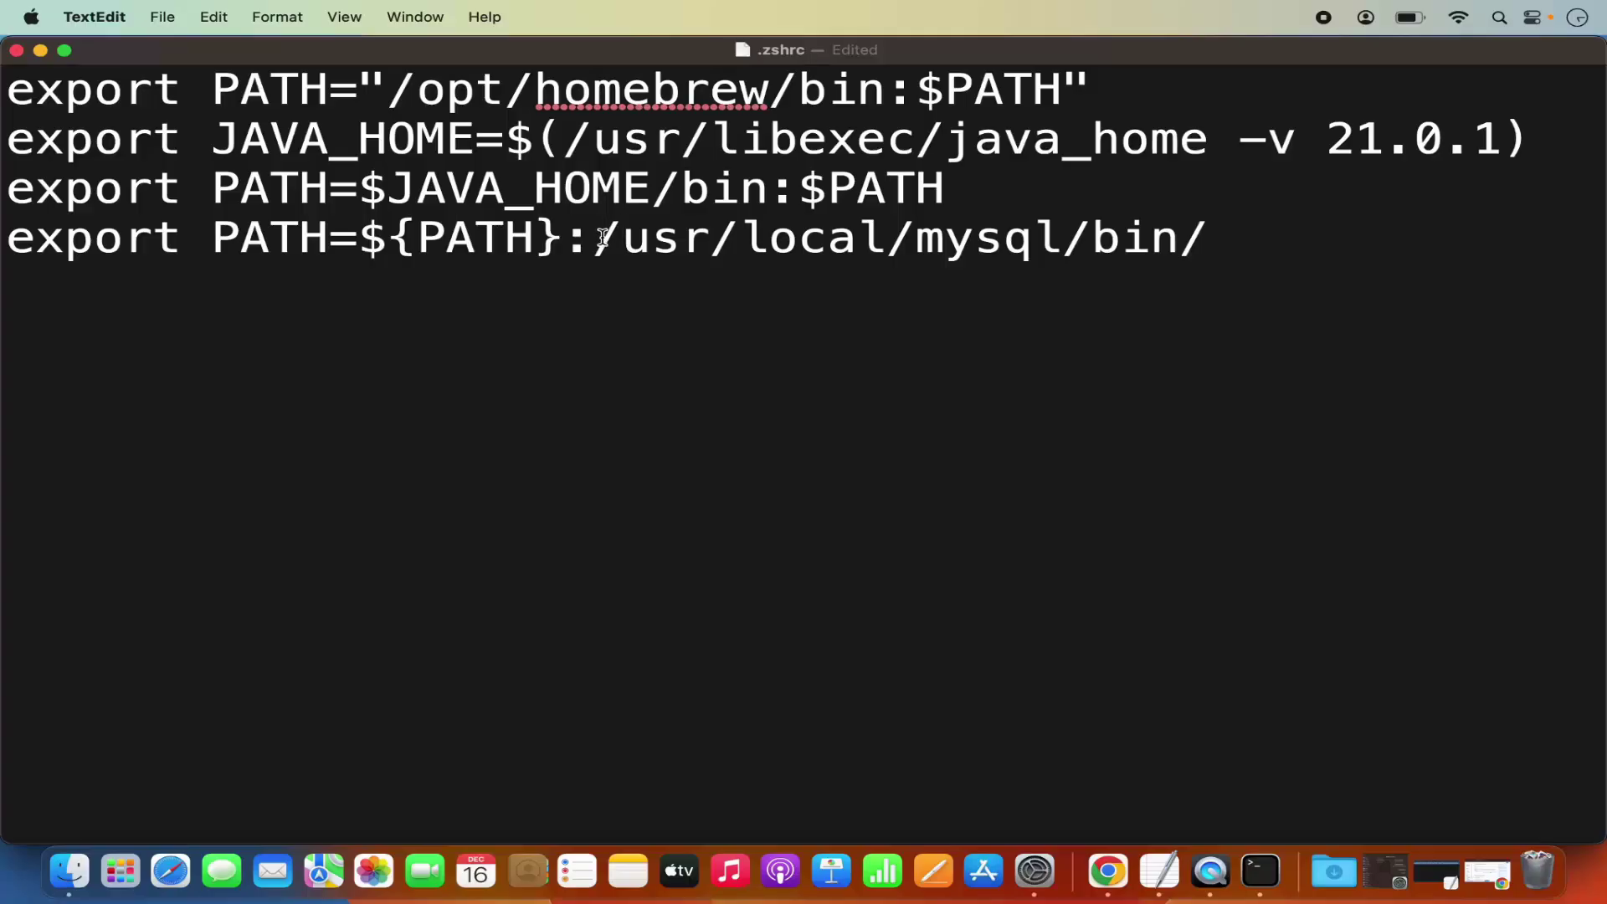
drag(594, 238, 1198, 245)
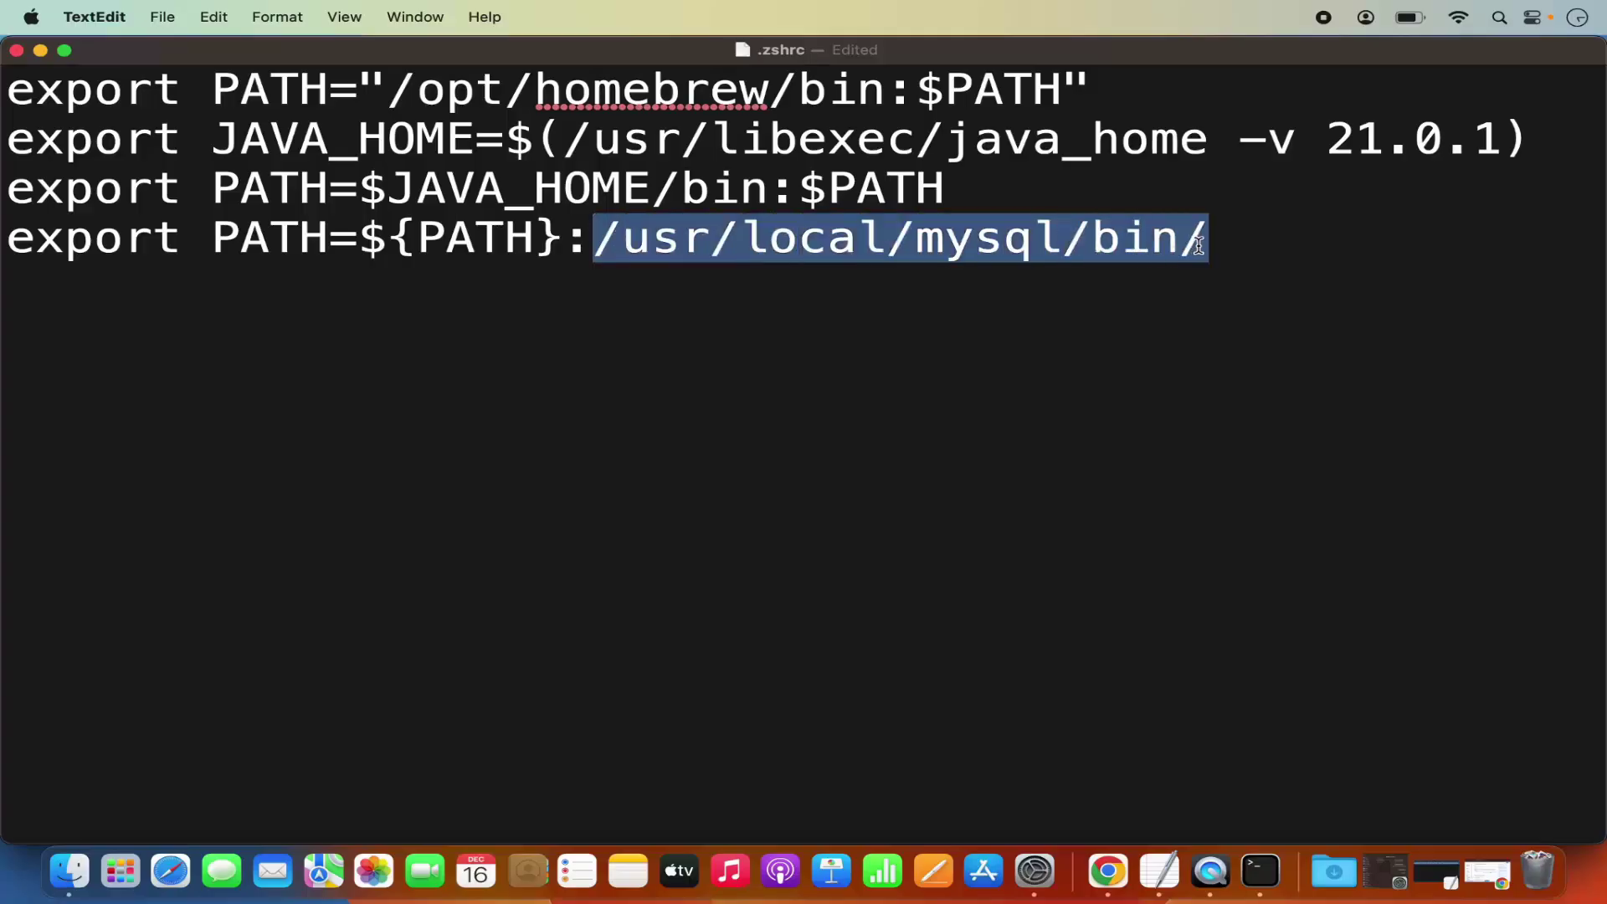
key(super+v)
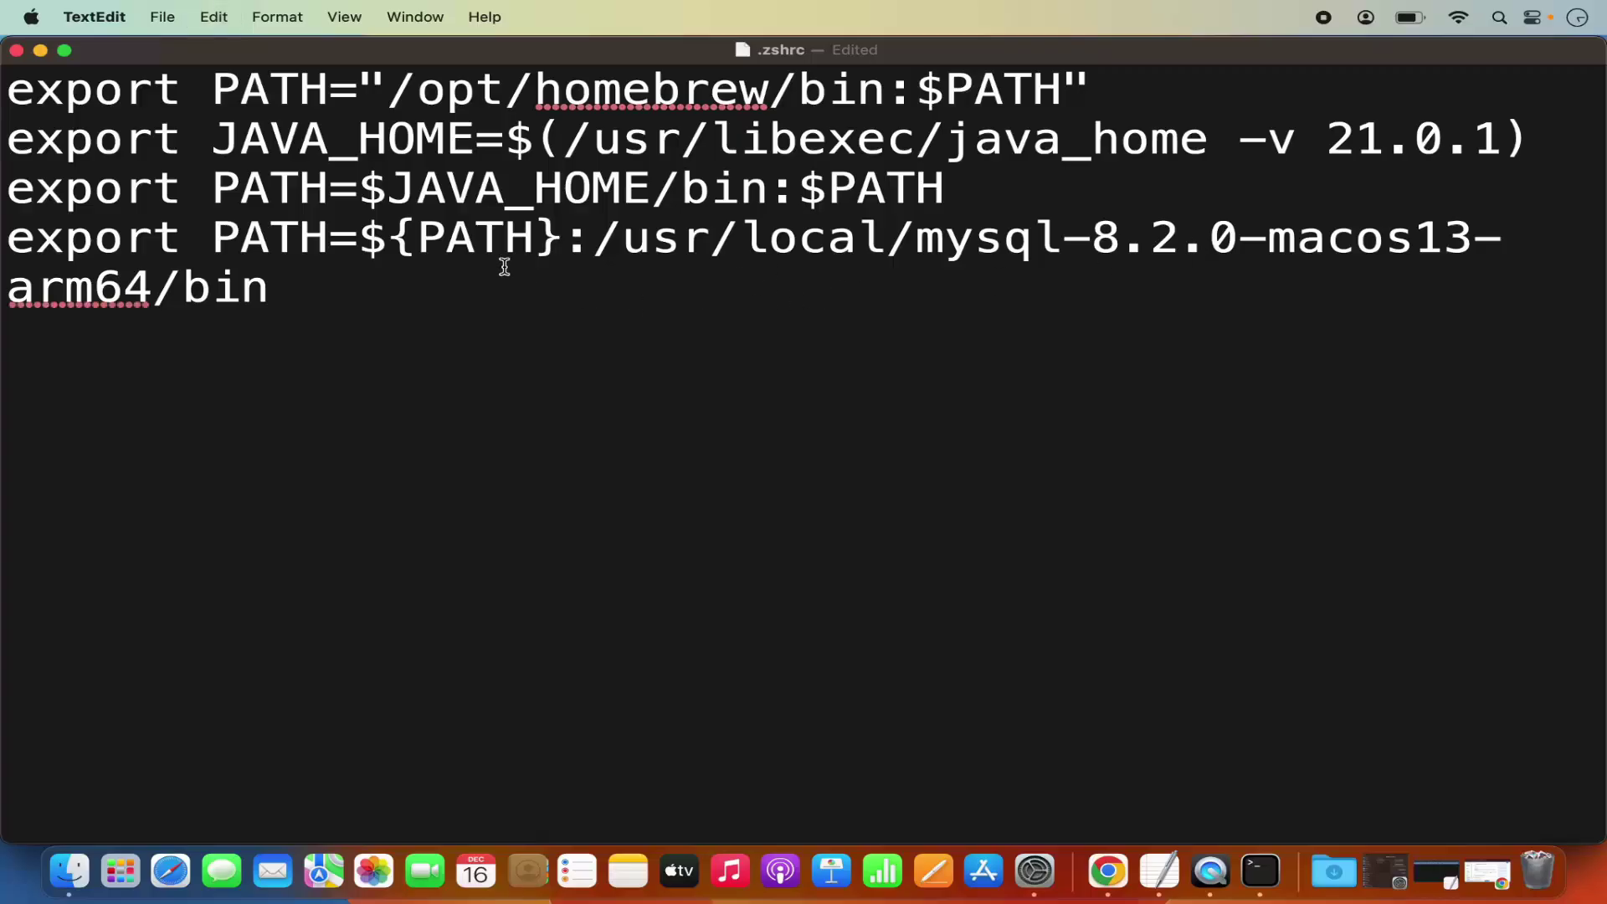
click(164, 17)
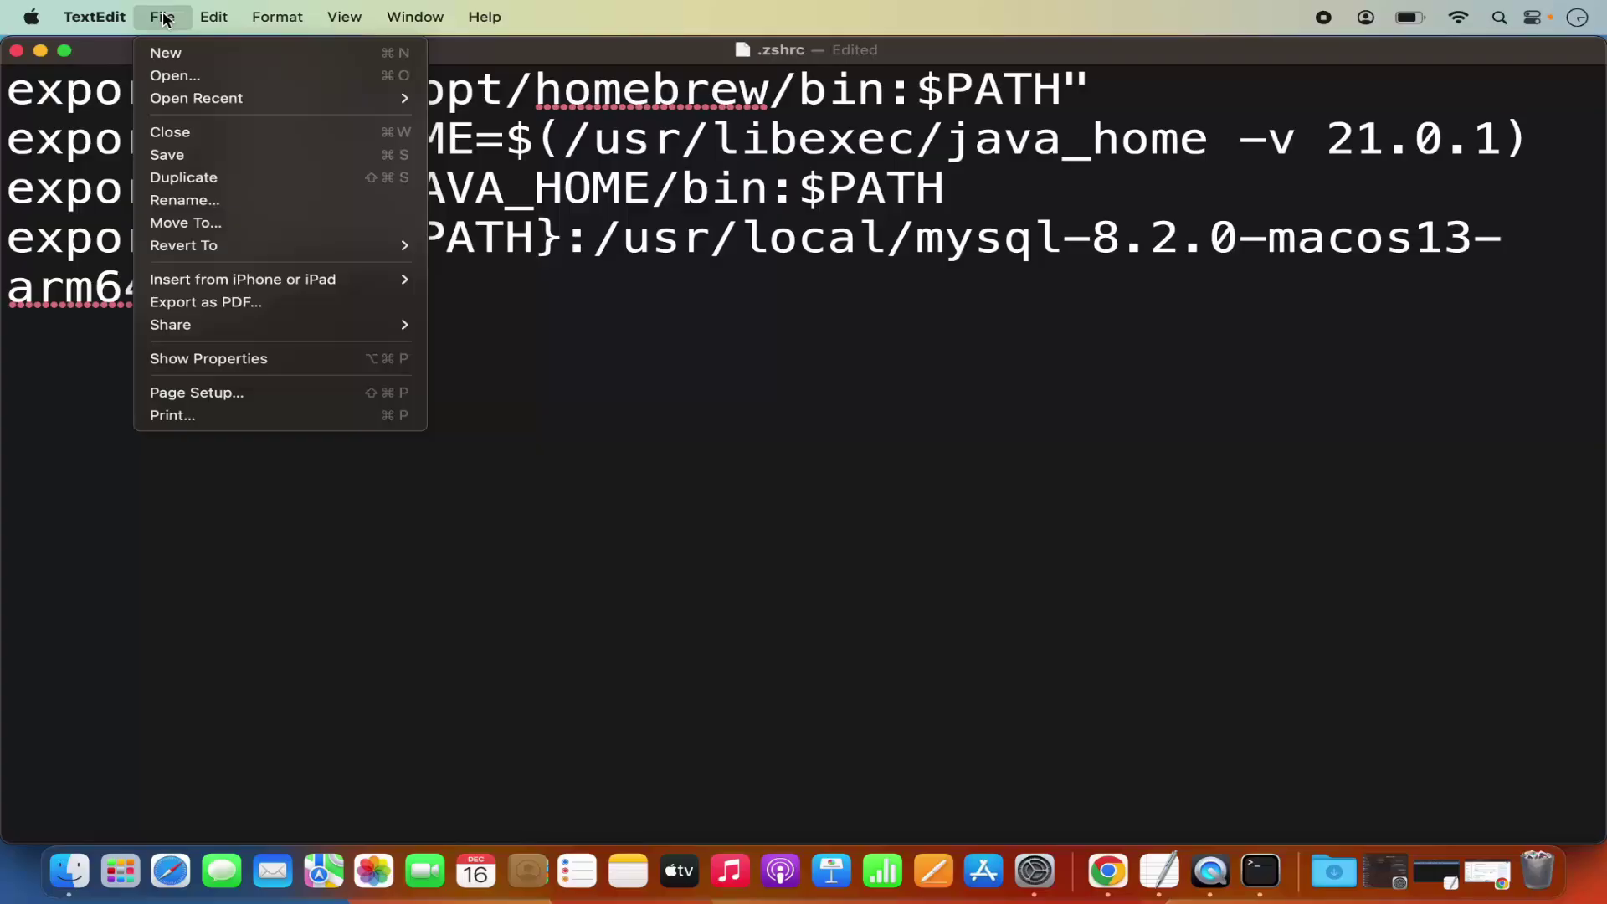
click(373, 153)
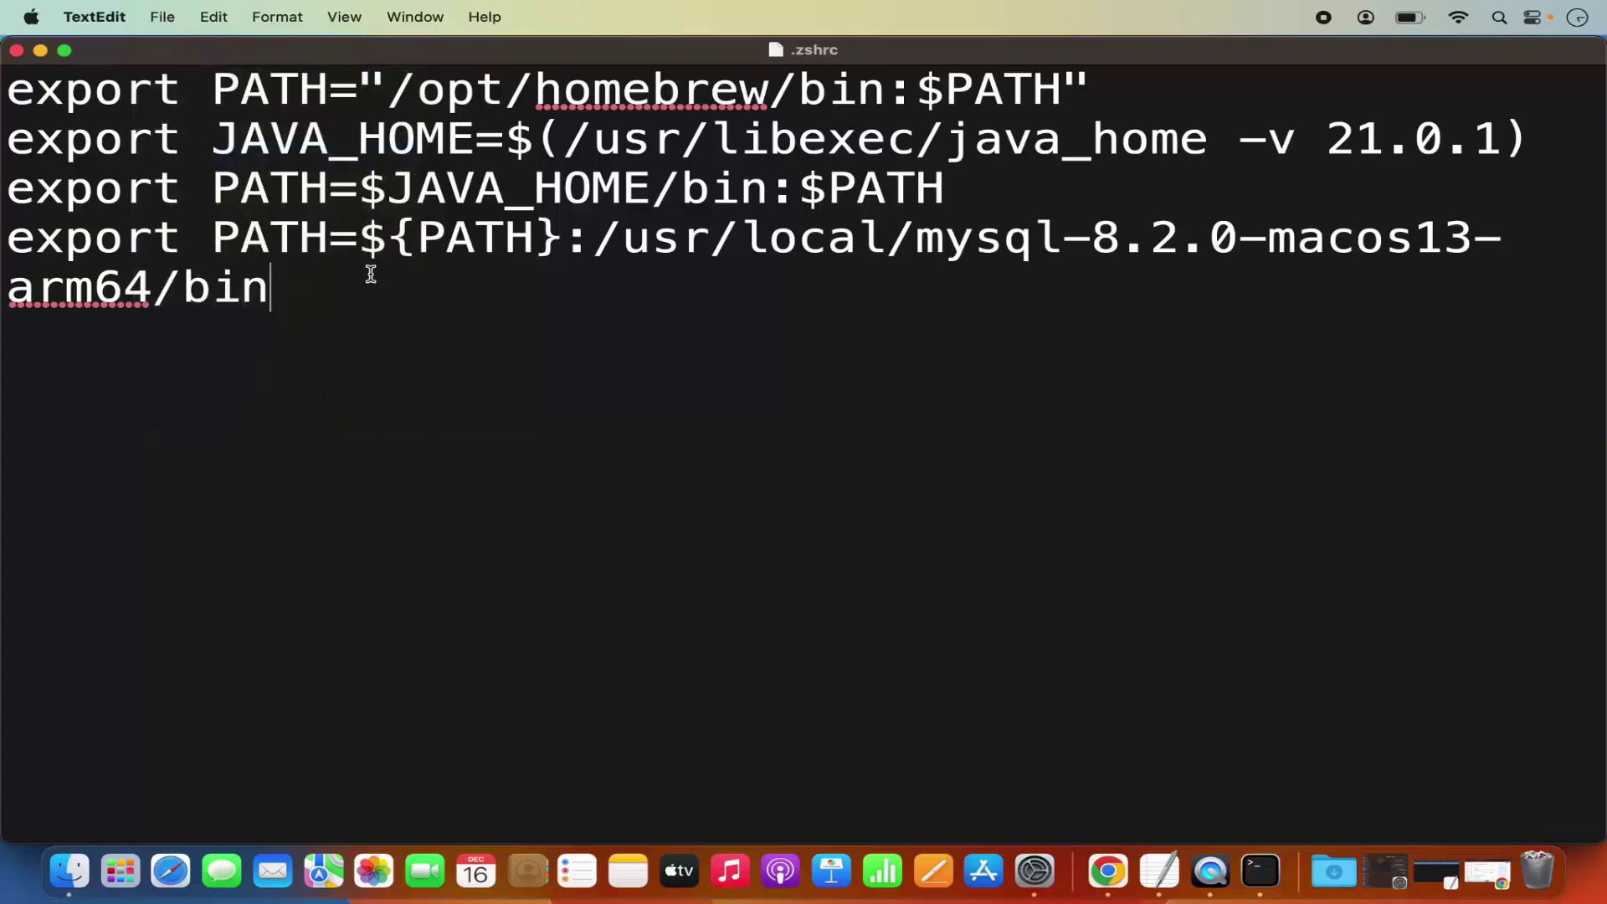
Close the .zshrc file, switch to Terminal, and run source .zshrc
click(17, 52)
click(209, 167)
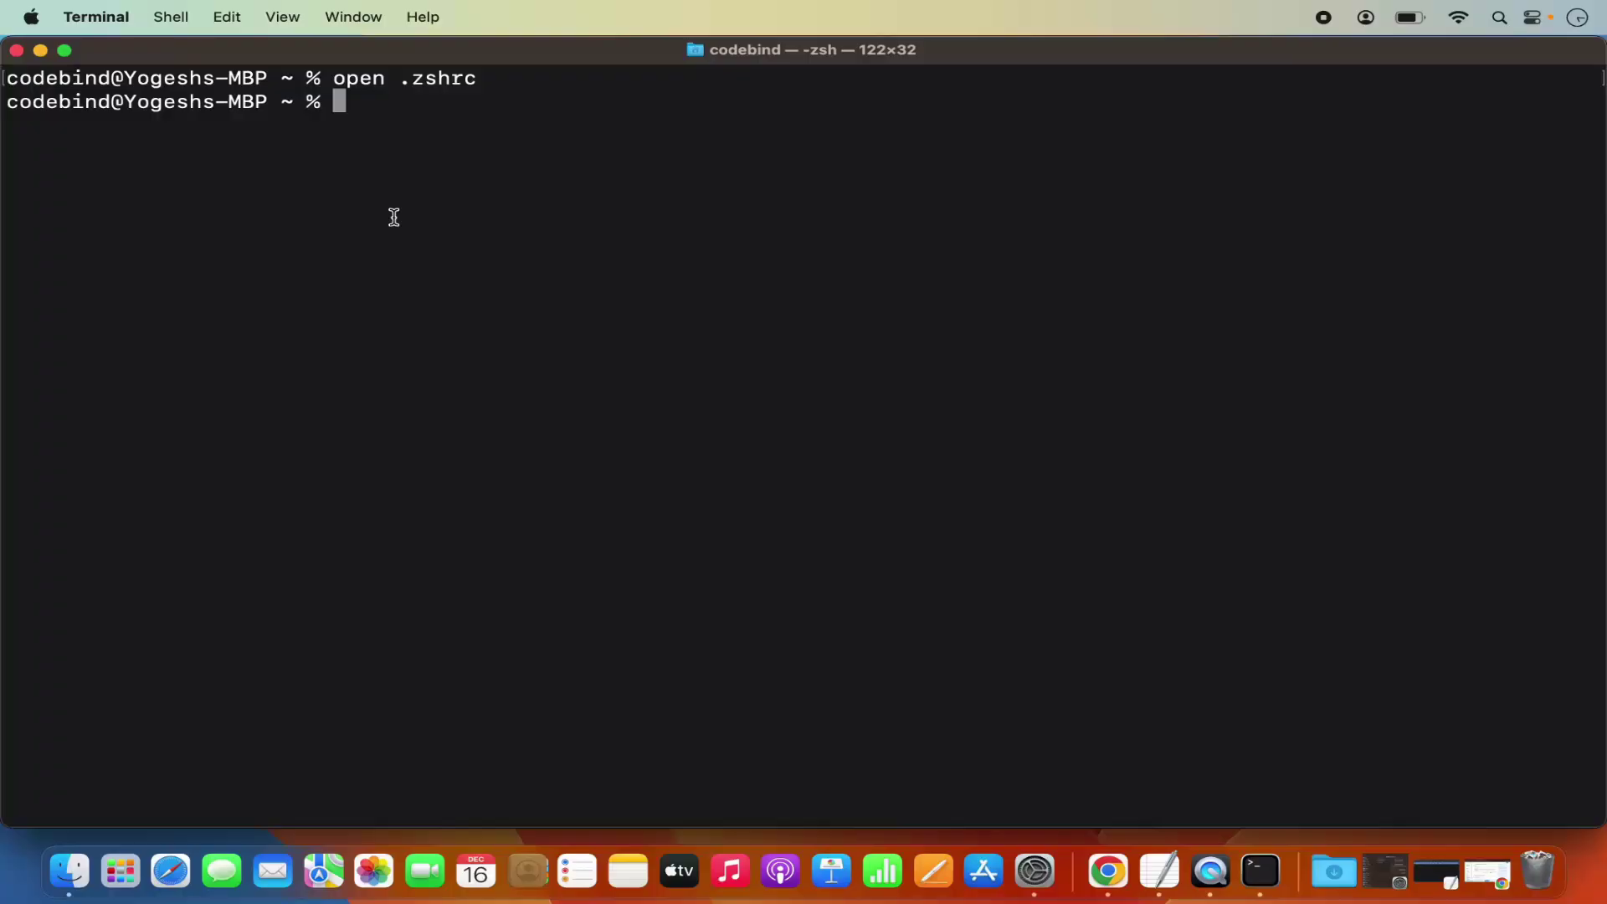
text(source)
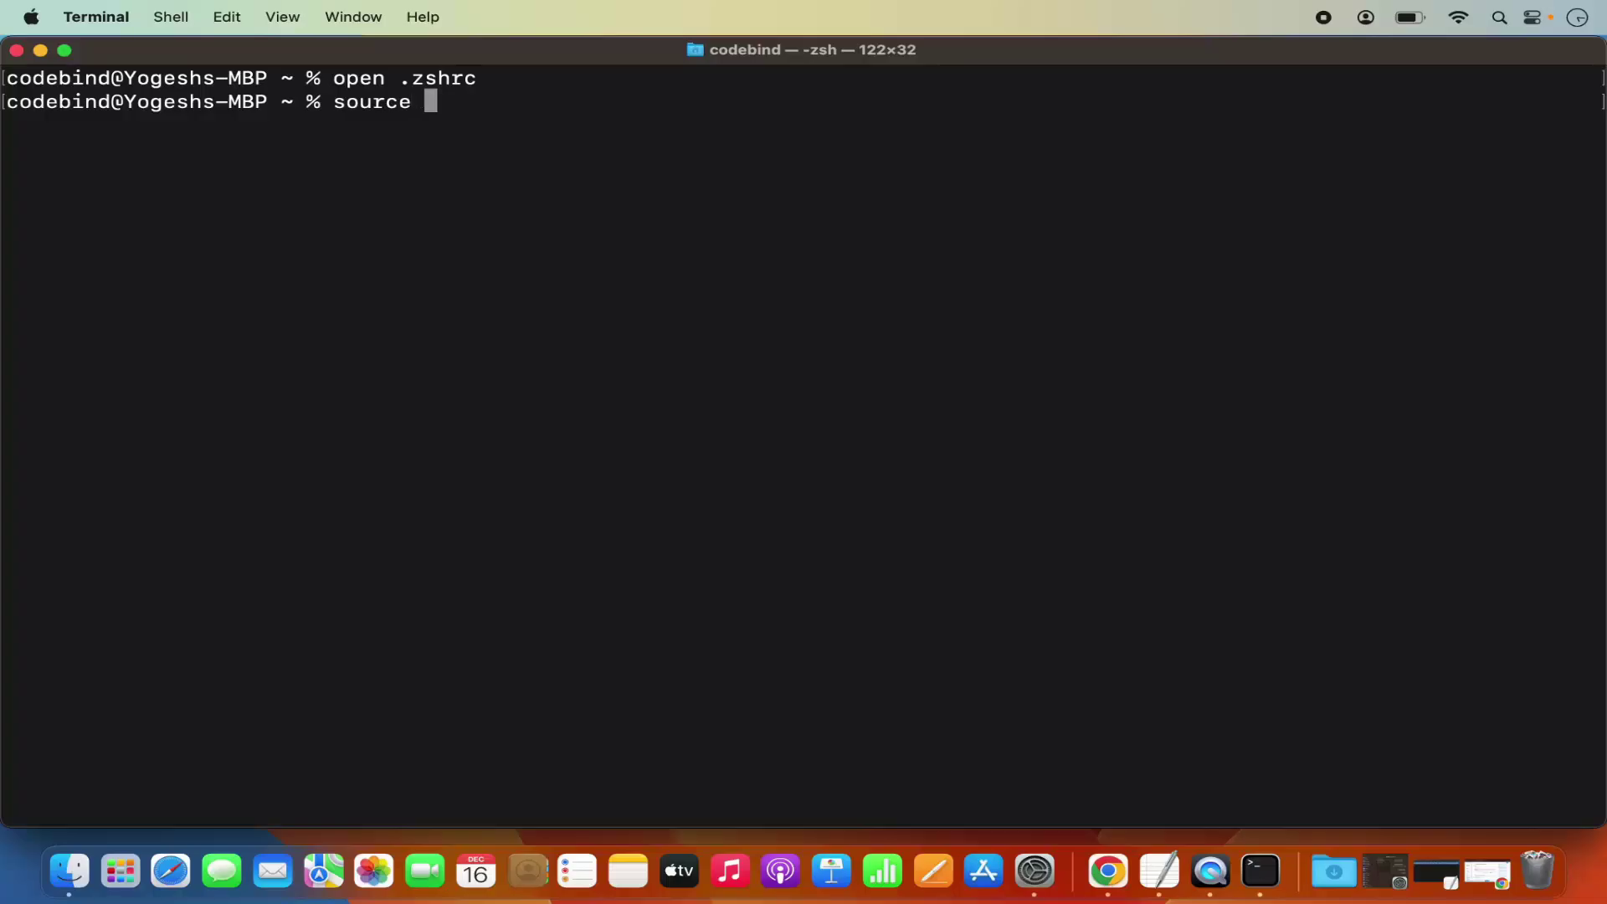
text( .zsh)
key(Tab)
text(rc)
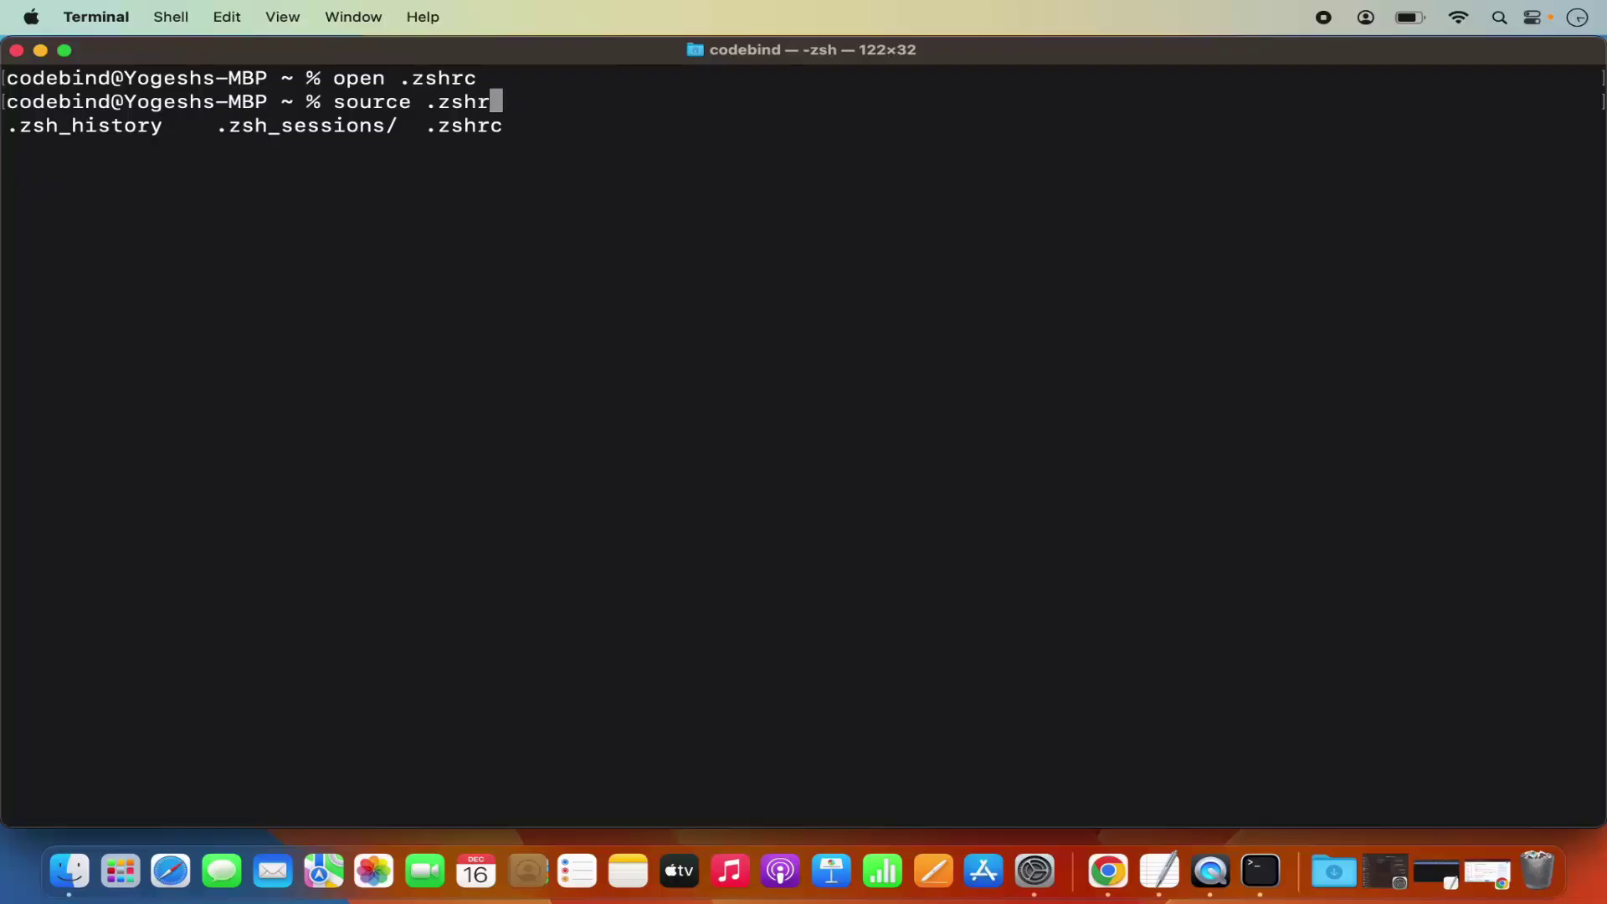
key(Return)
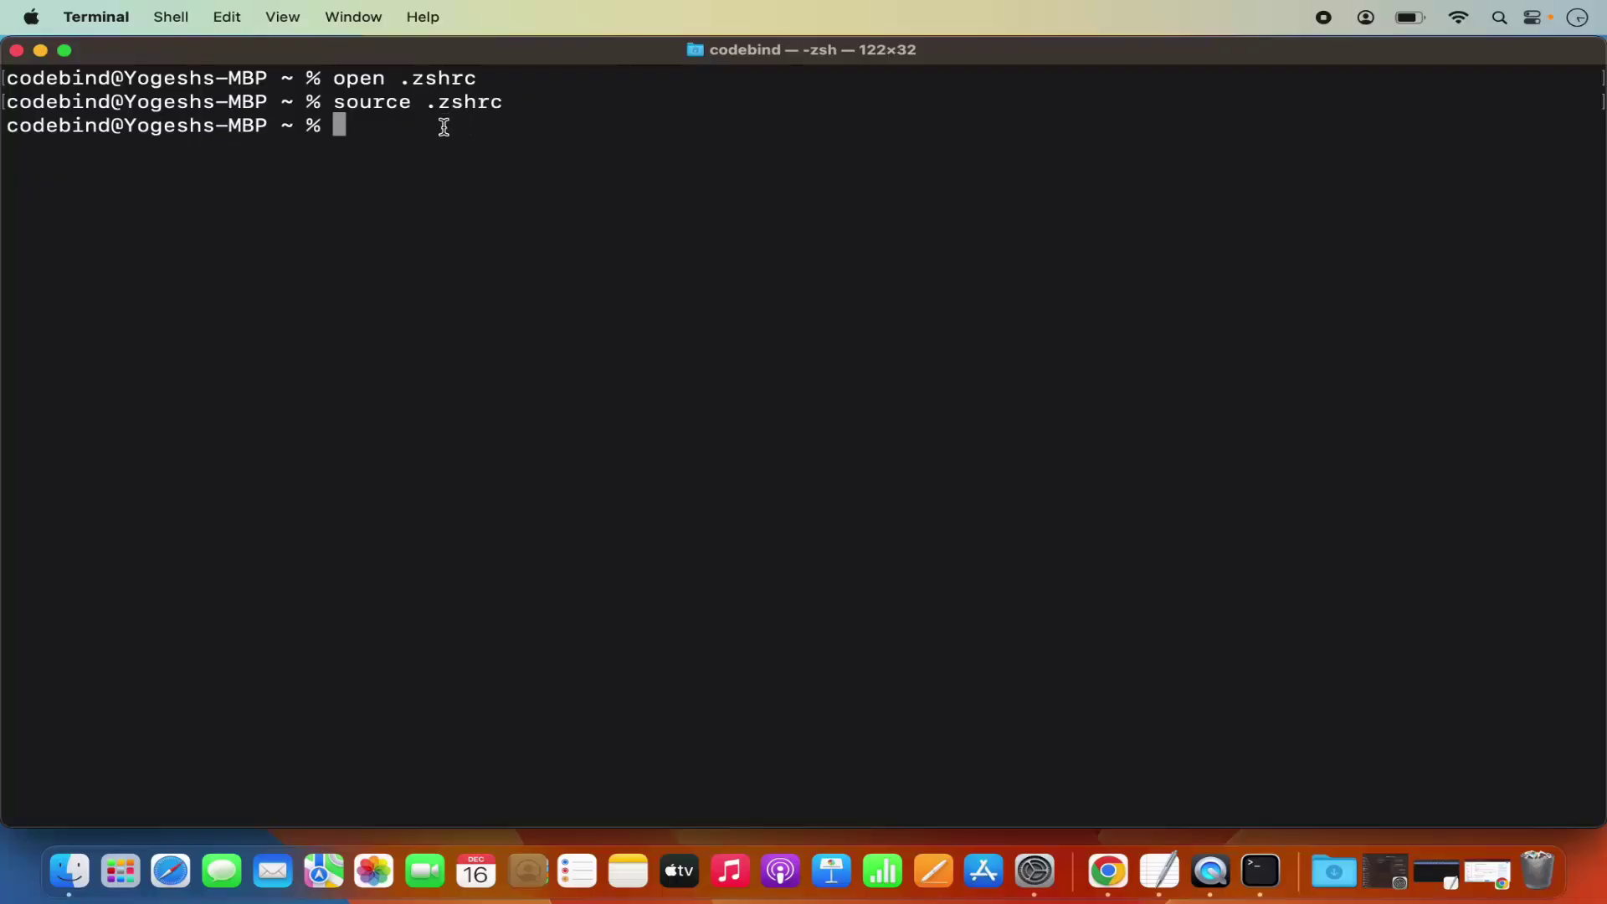
Run mysql -u root -p and enter the root account password to log in to MySQL
key(Up)
key(Up)
key(Up)
key(Up)
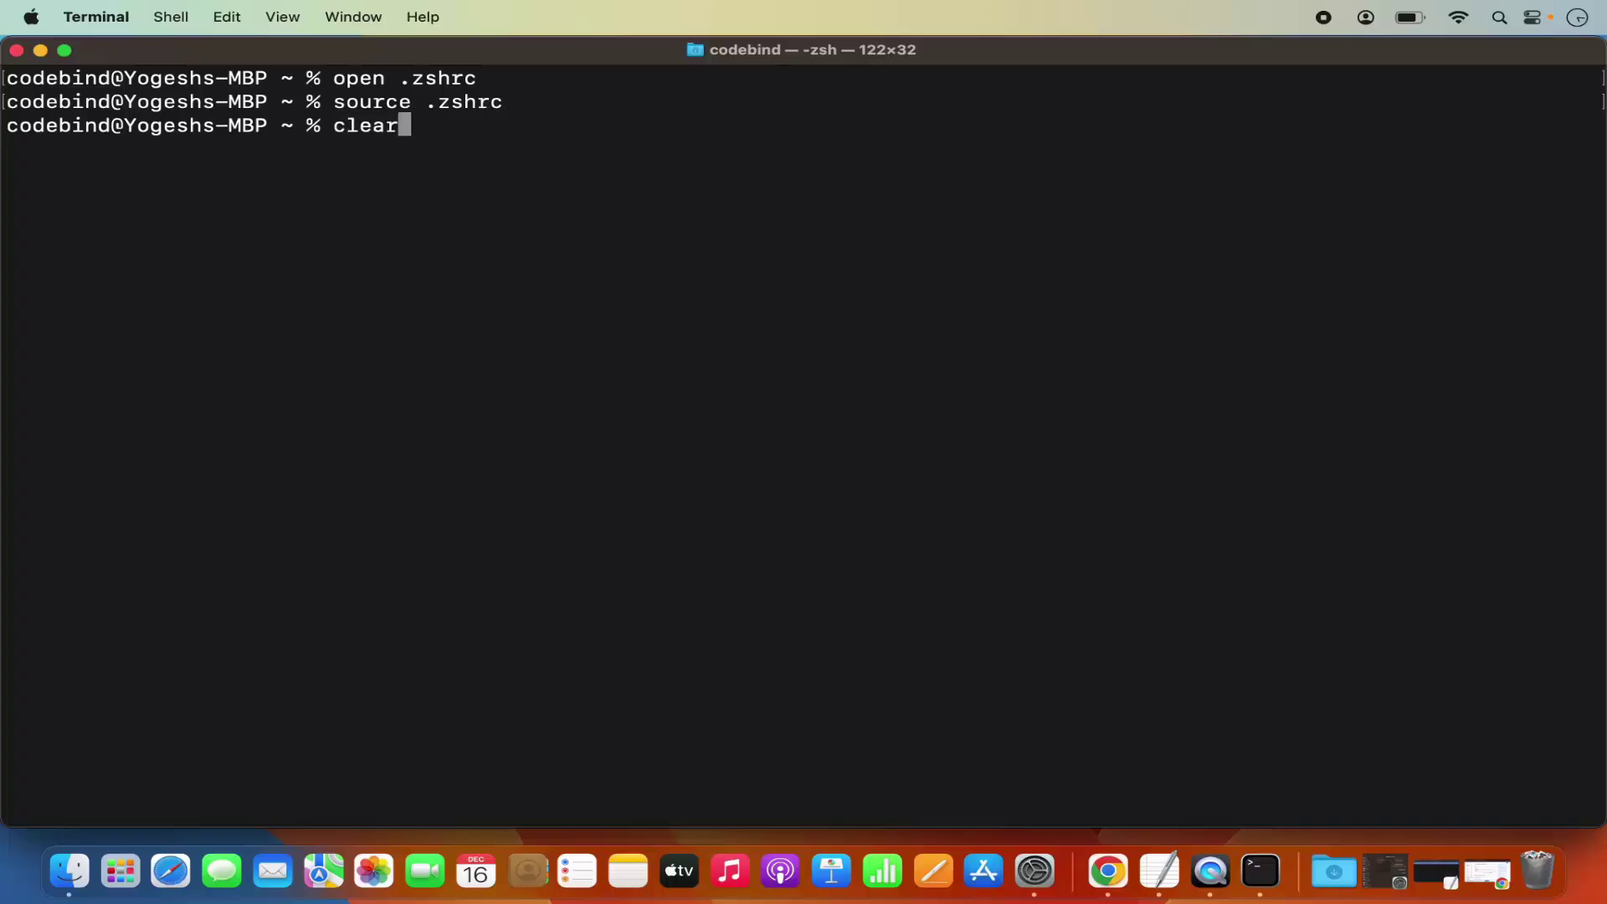
key(Return)
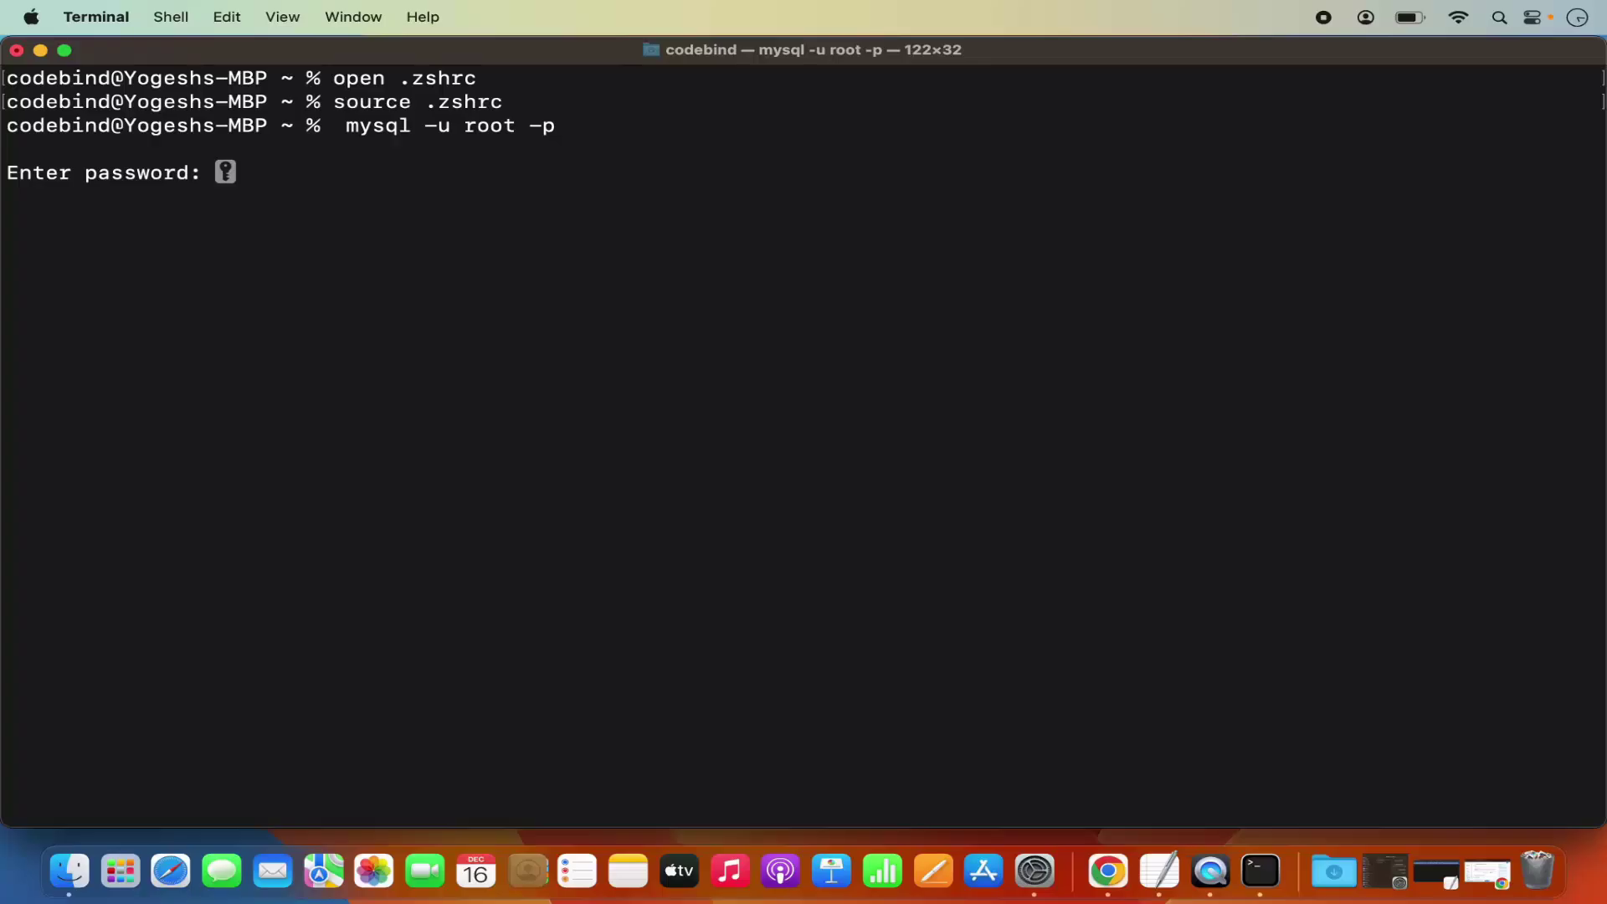
key(Return)
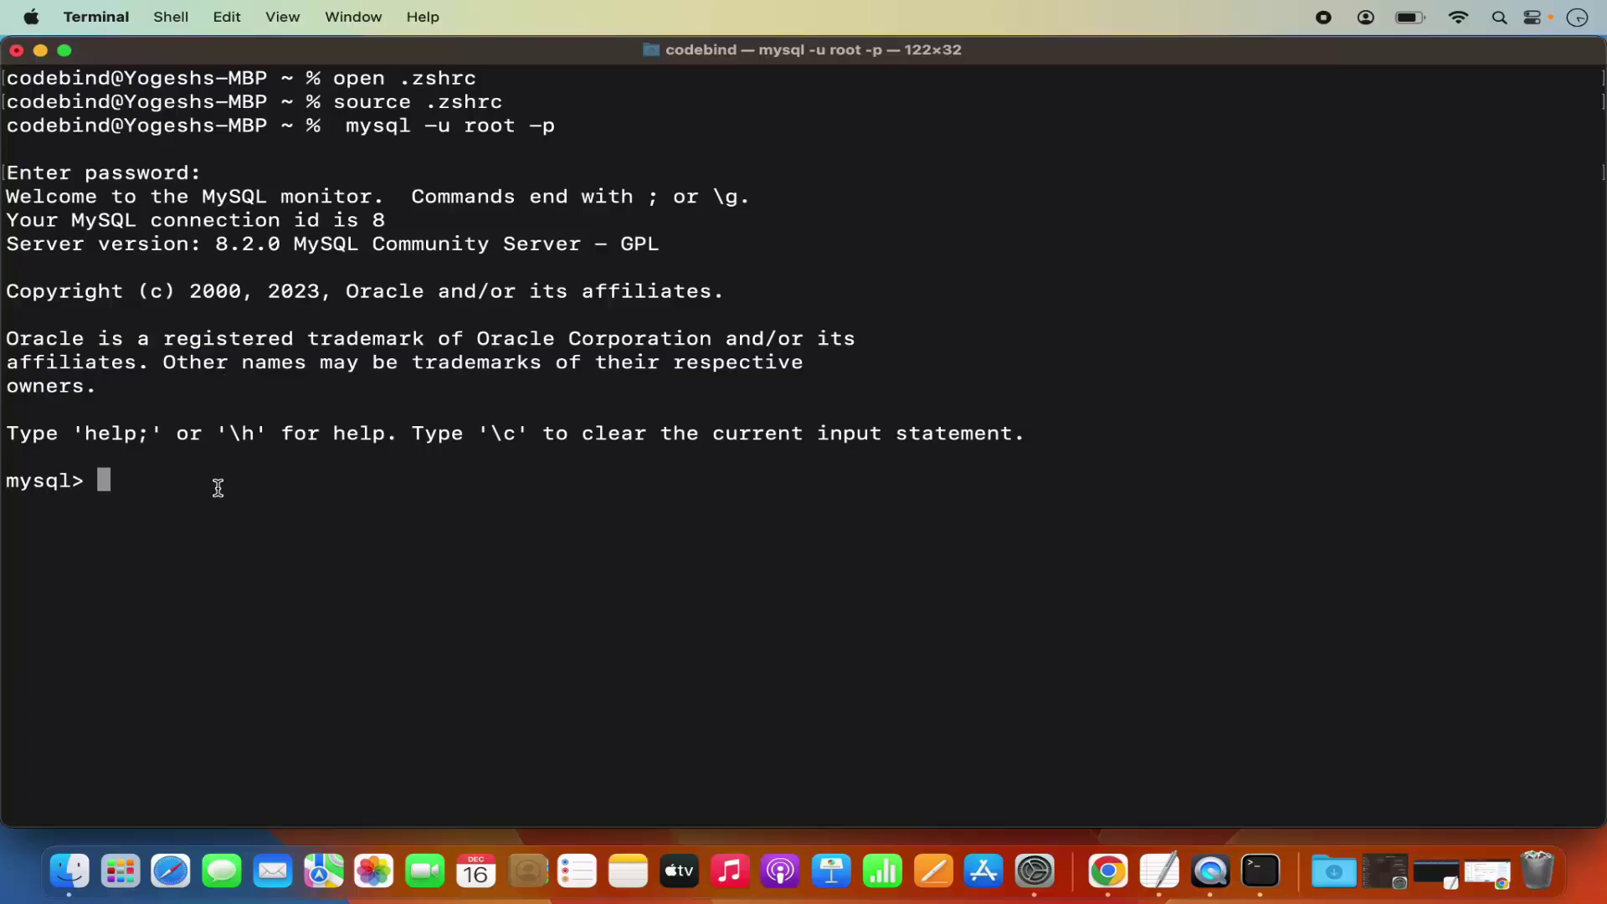
Try to list the server's databases by running the statement show database; at the mysql prompt
text(show datab)
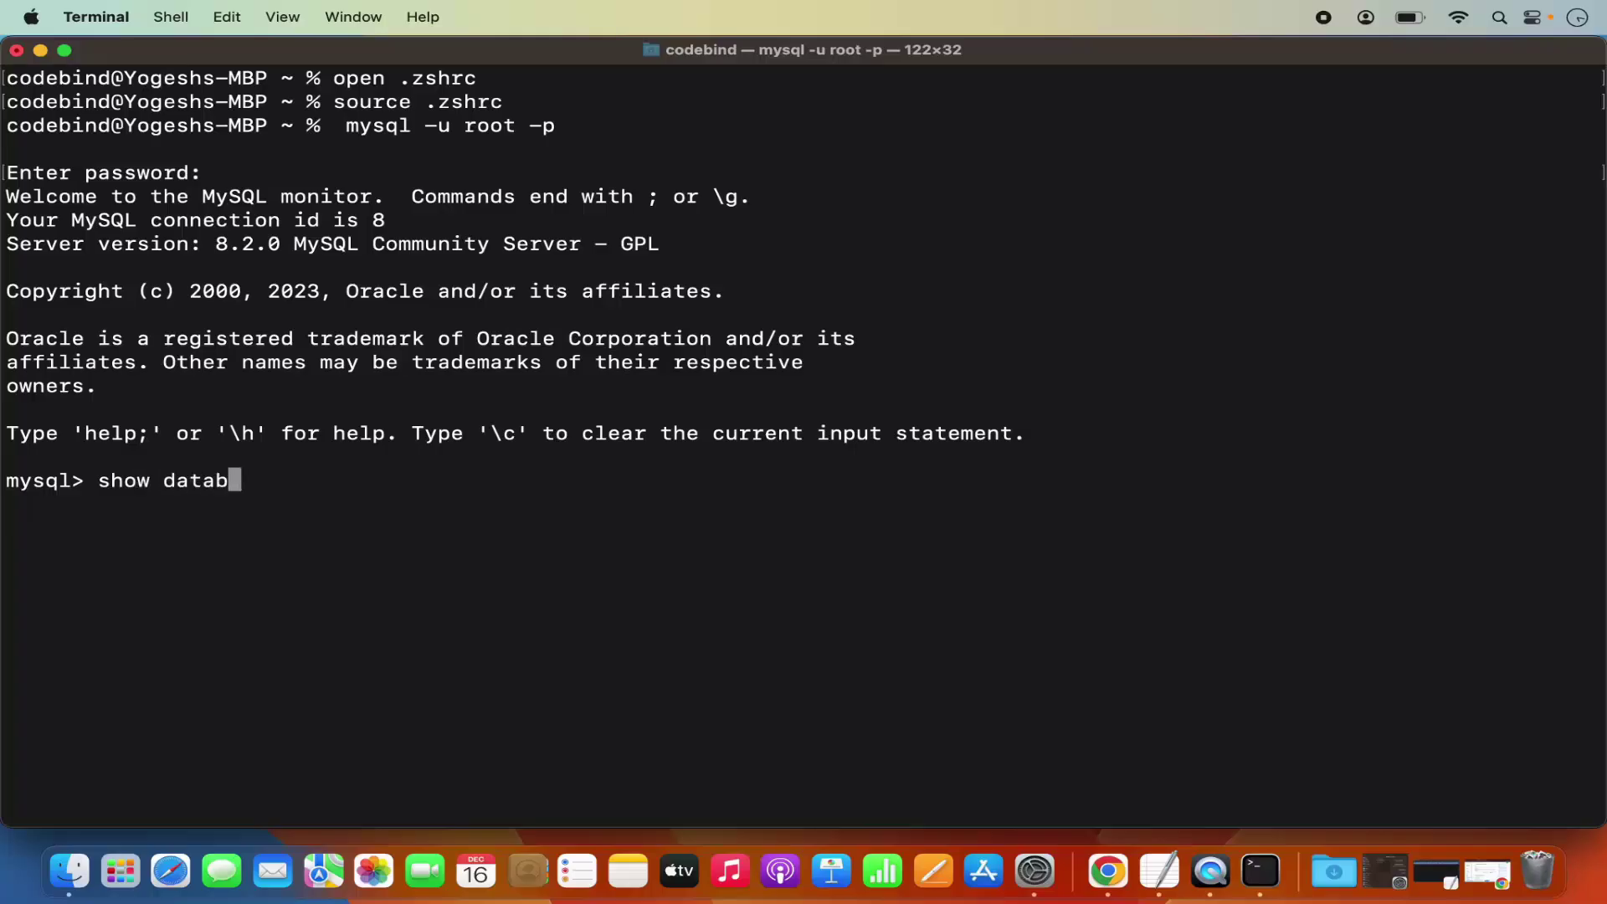
text(ase;)
key(Return)
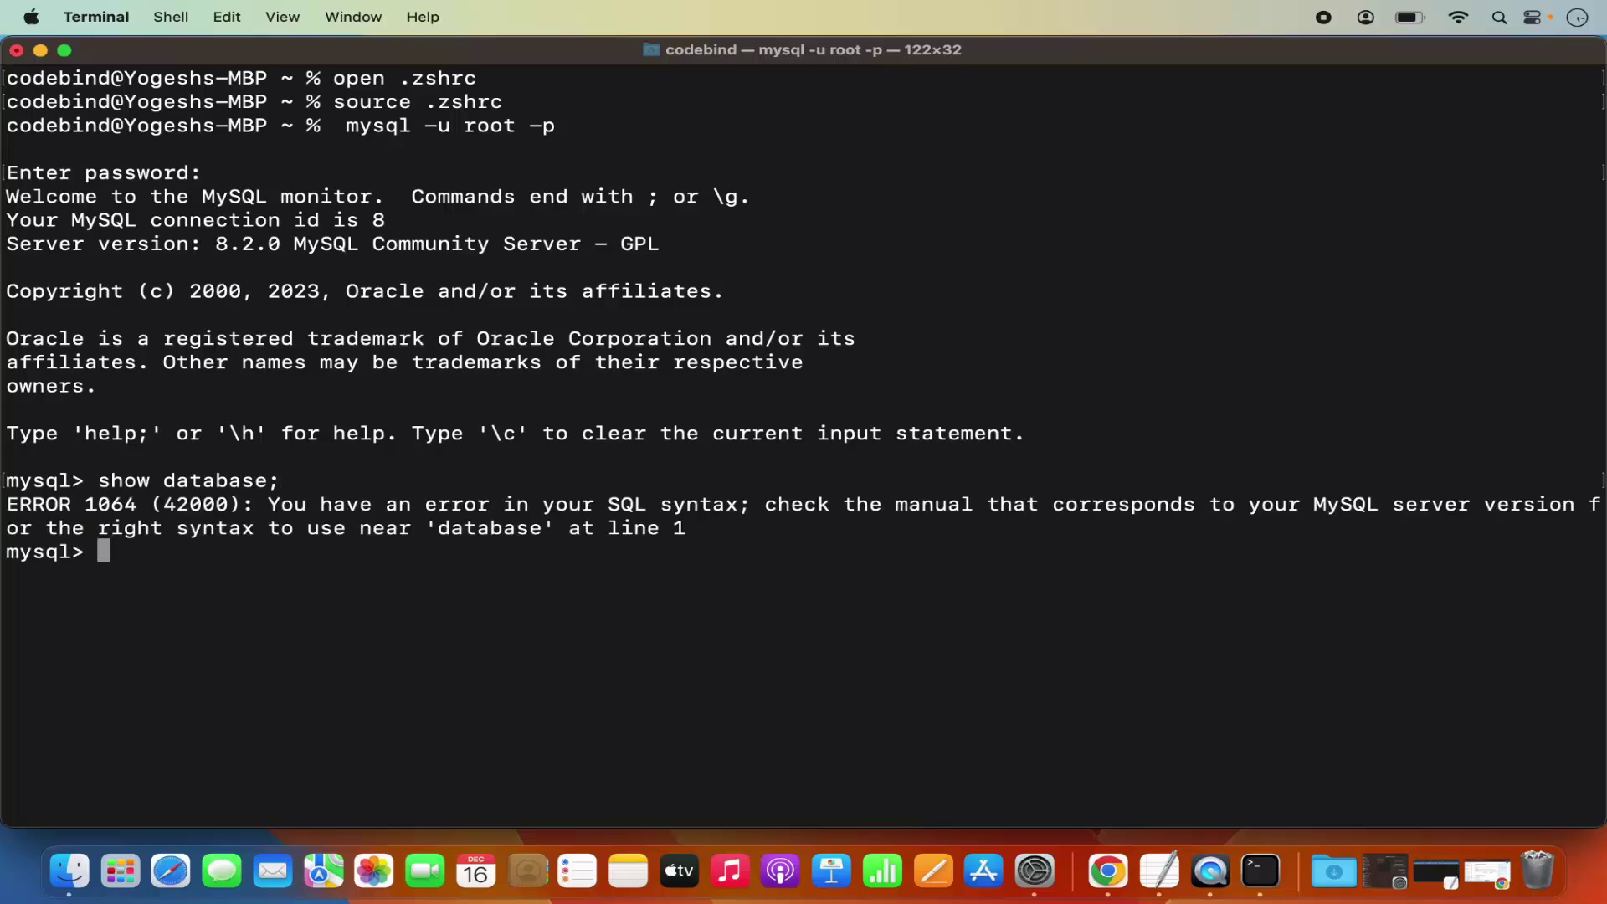
Correct the previous statement to show databases; and run it to list the databases
key(Up)
key(Left)
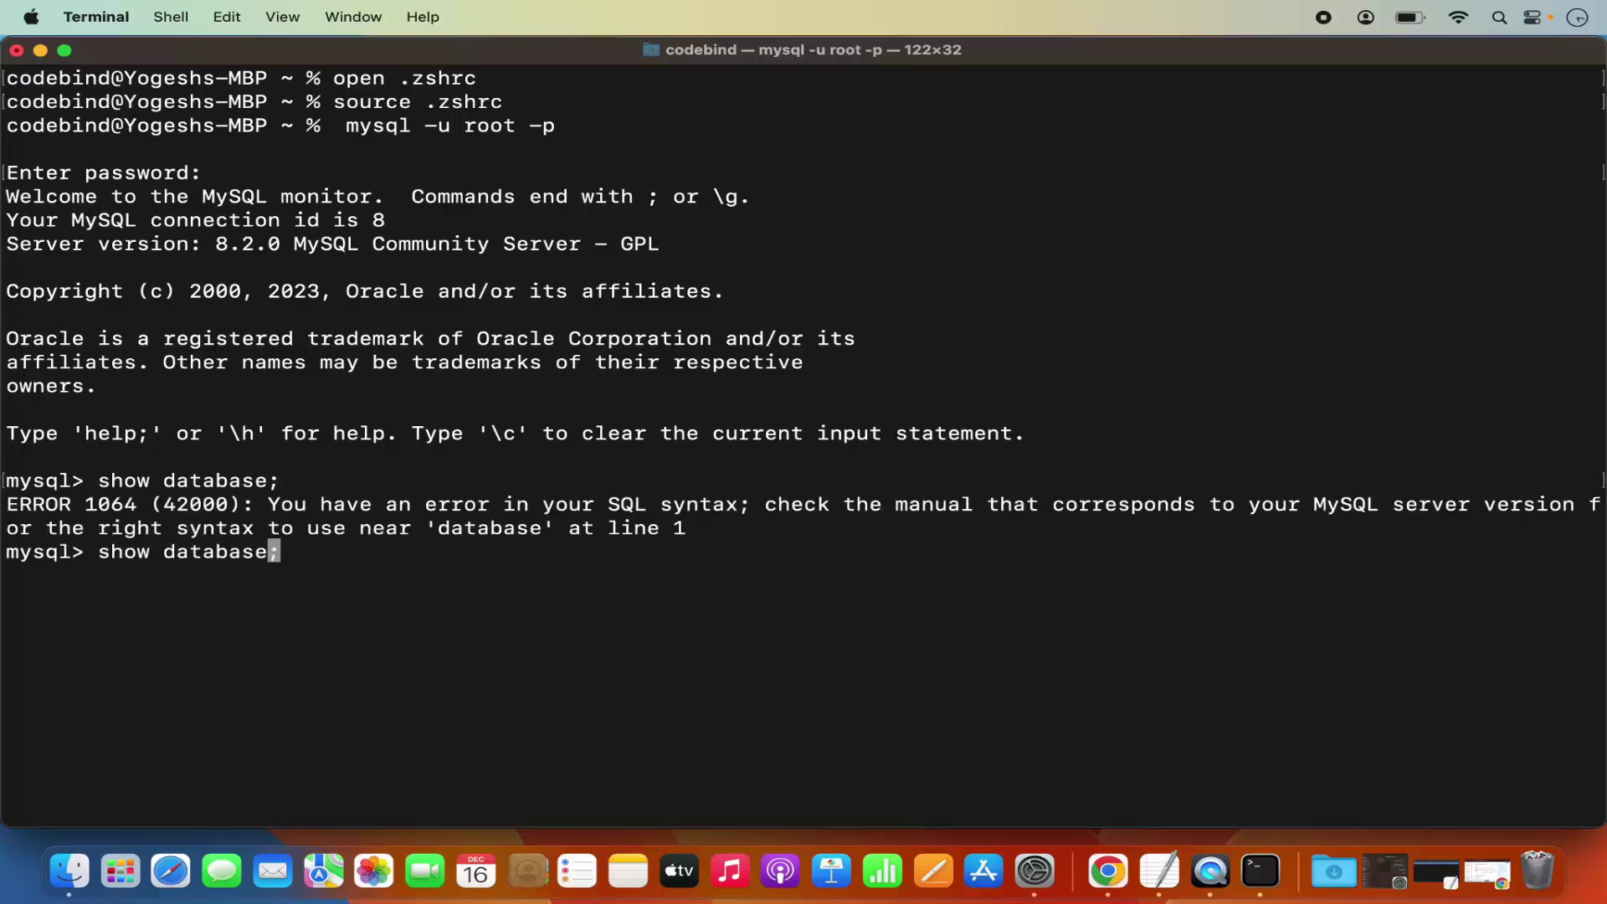
text(s)
key(Return)
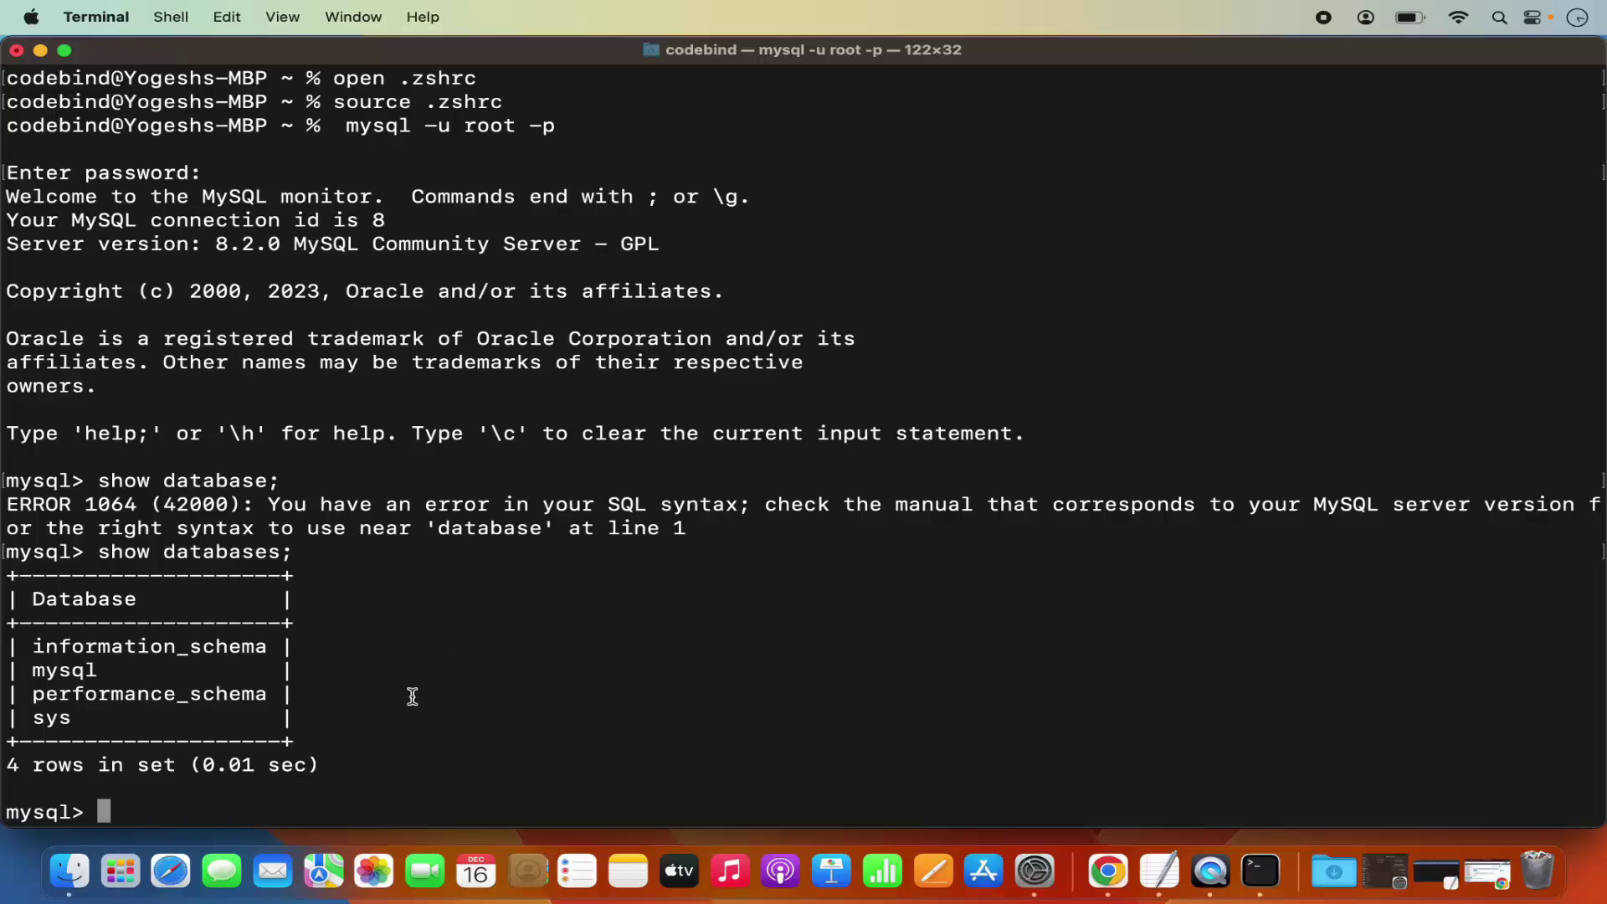
Create a new database named demo by running create database demo; at the mysql prompt
text(create databas)
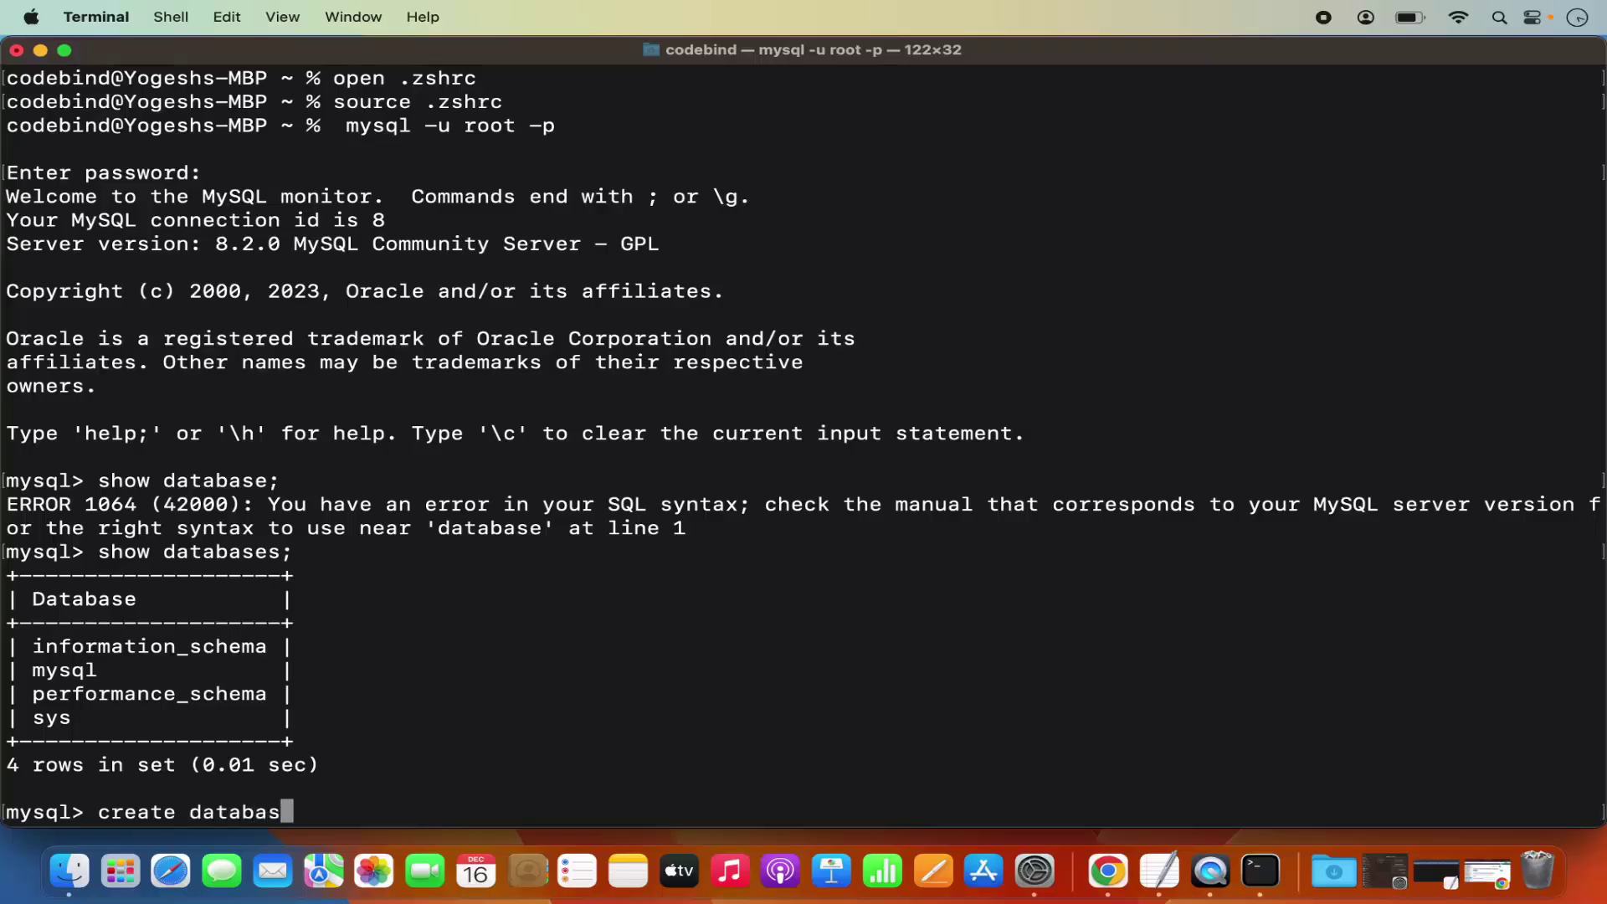
text(e demo;)
key(Return)
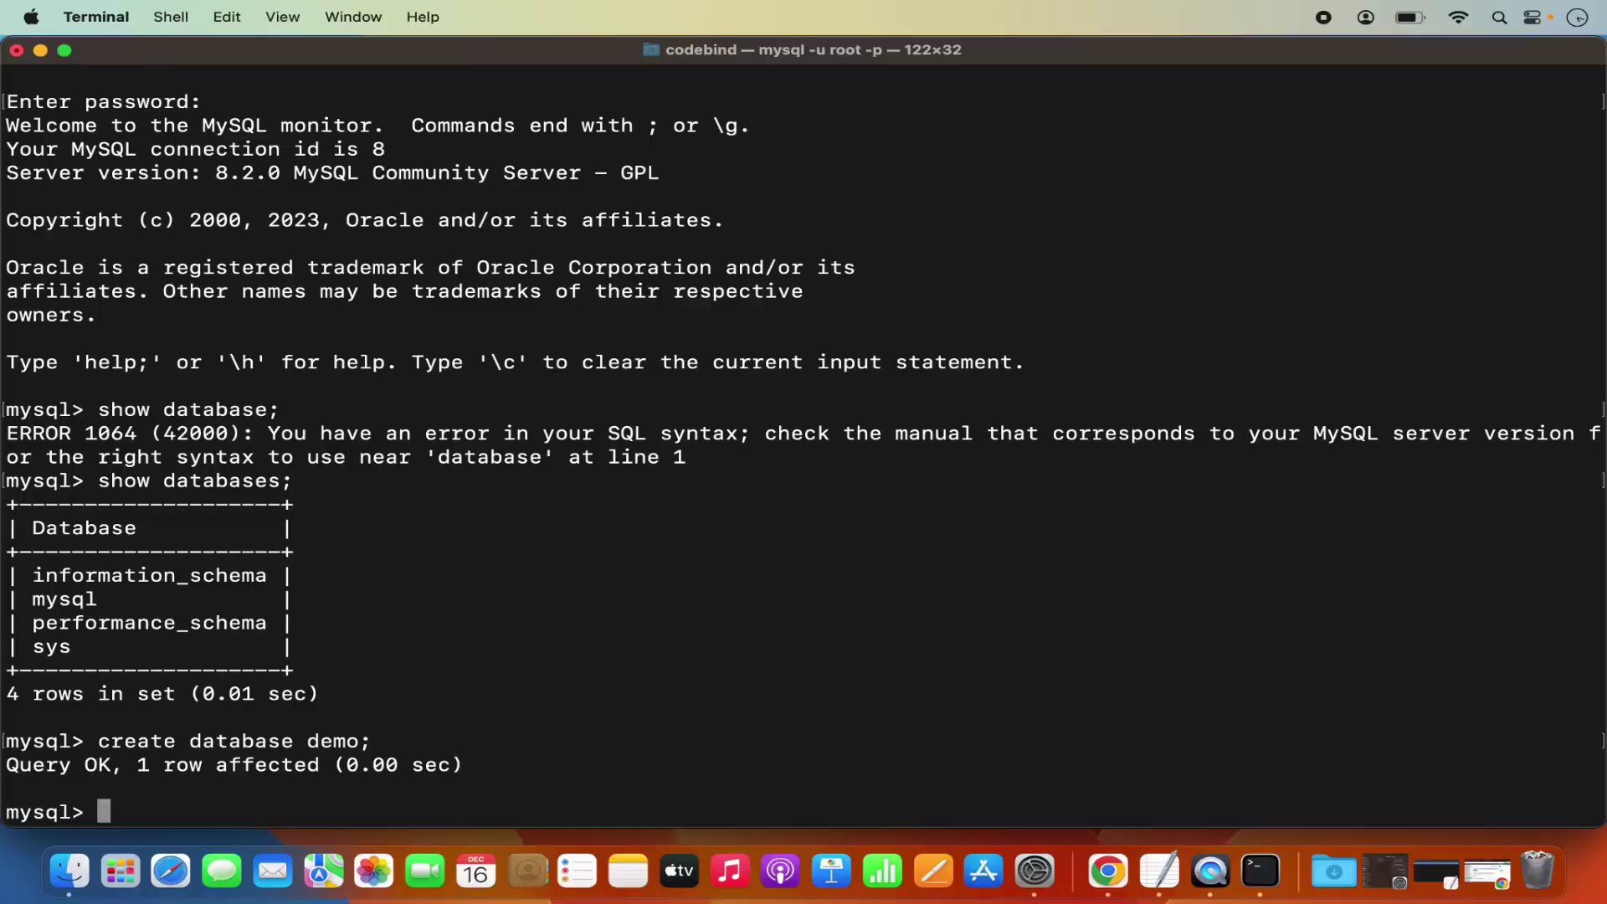
Run show databases; again and check the list for the new demo database
text(show databases;)
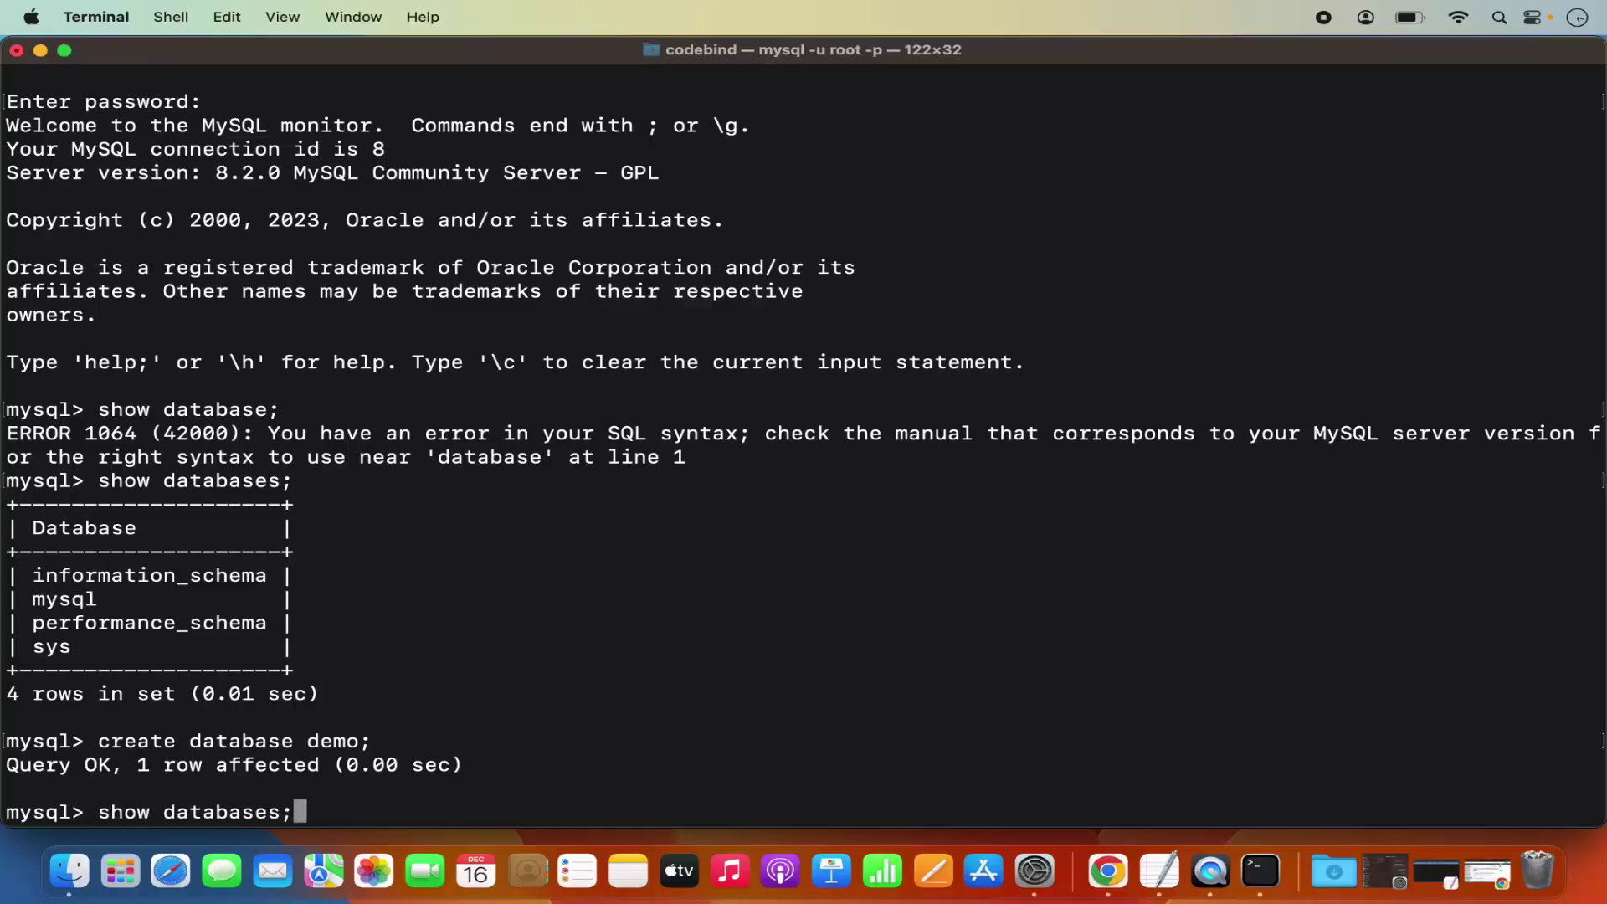
key(Return)
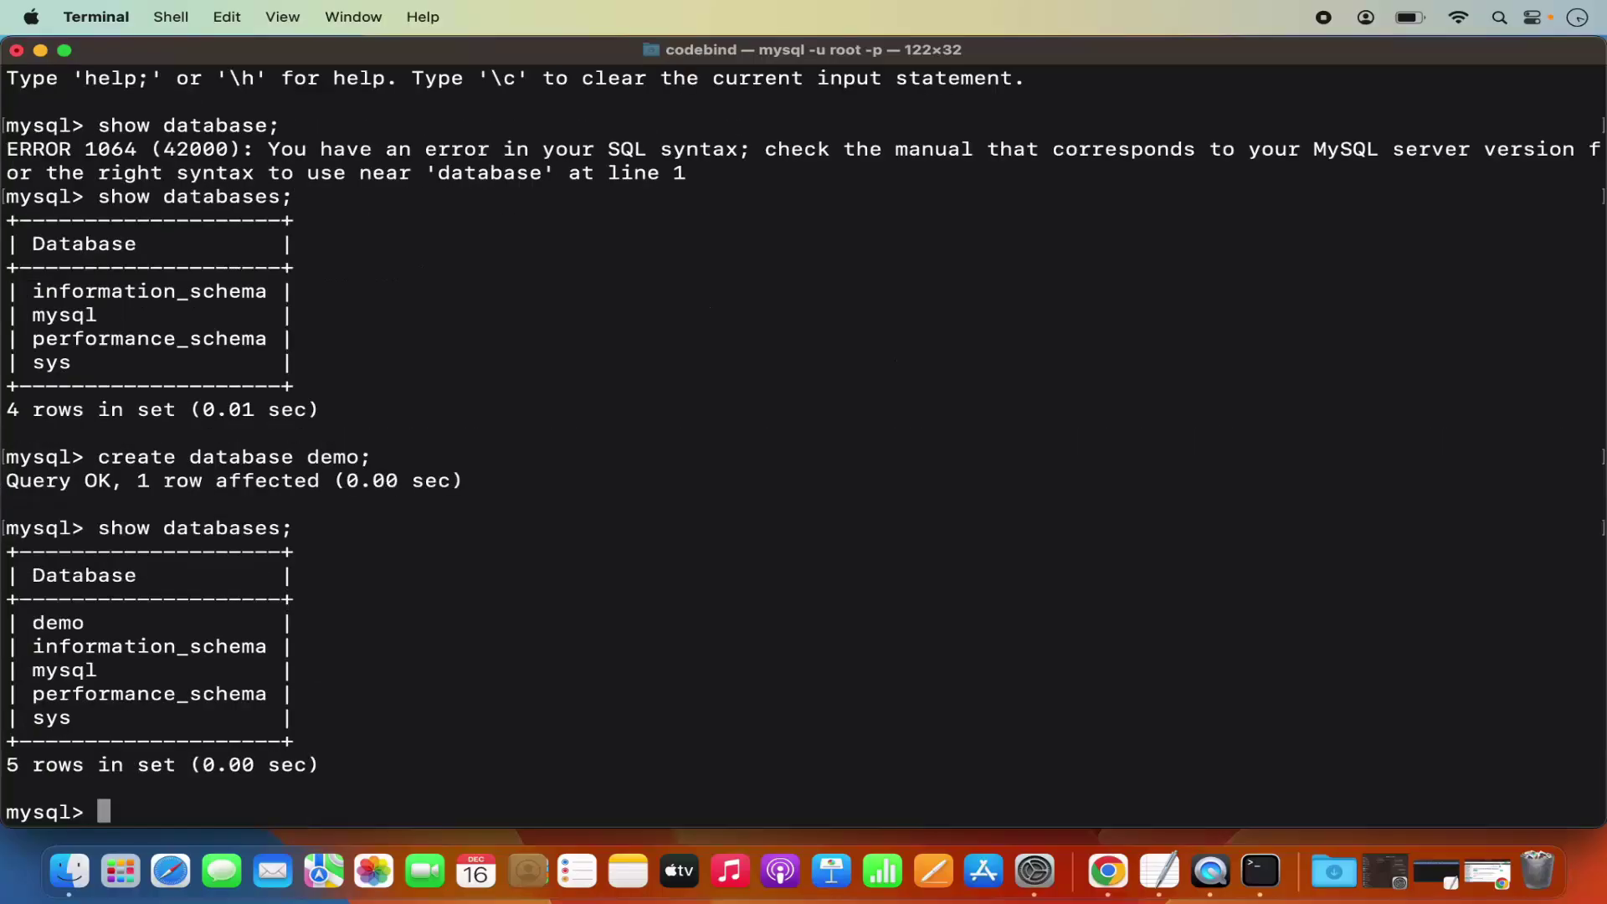
triple_click(64, 626)
click(64, 626)
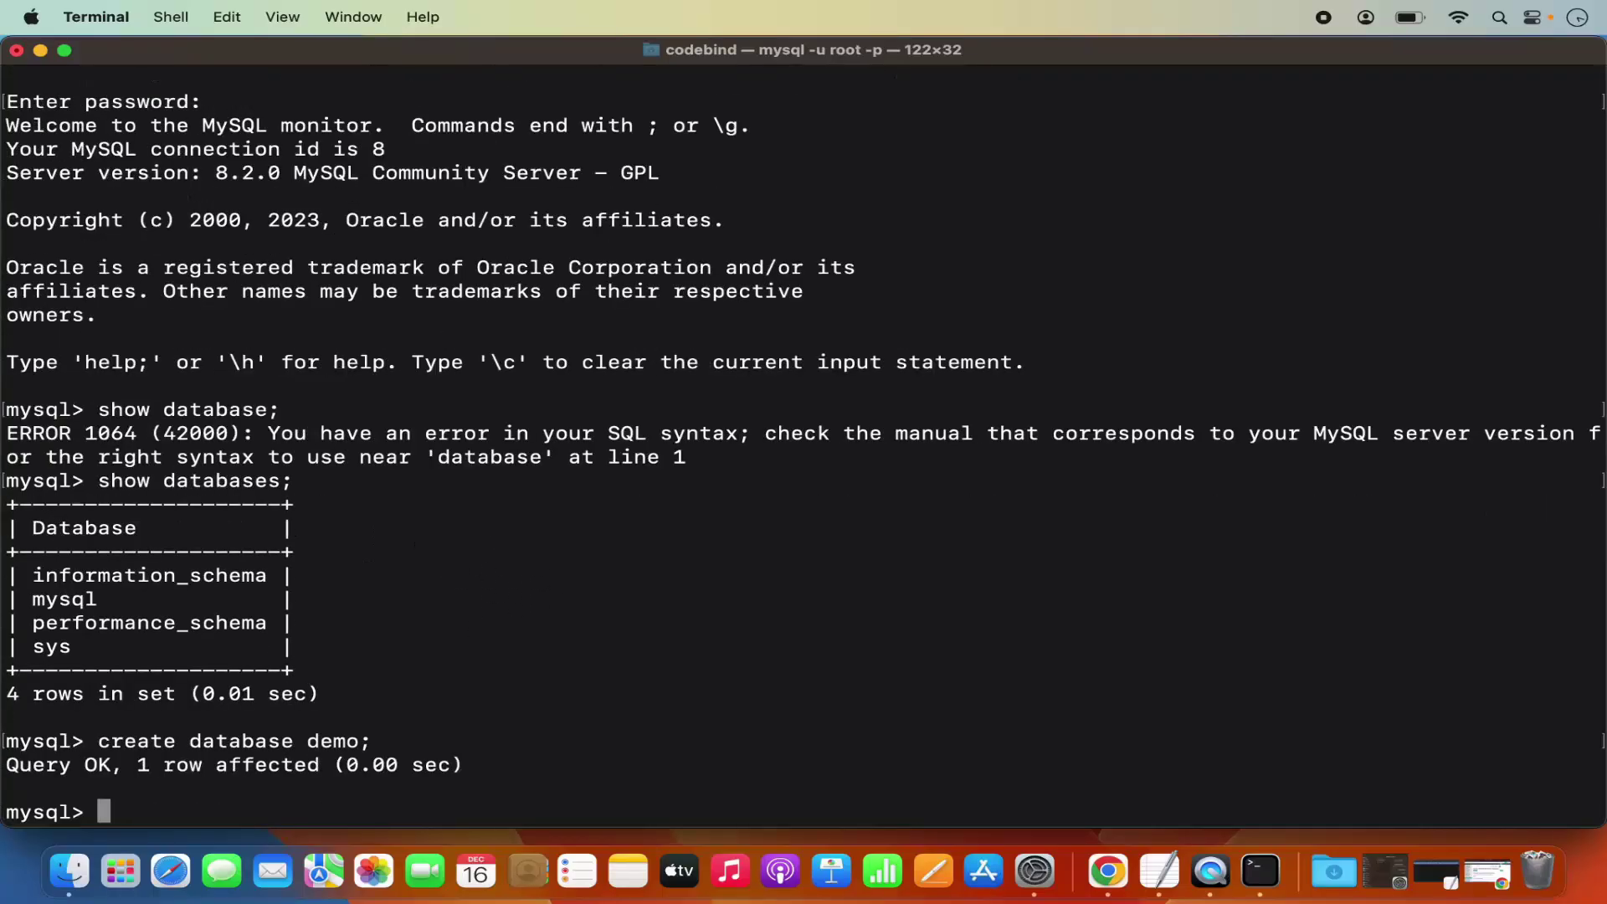
key(Up)
key(Up)
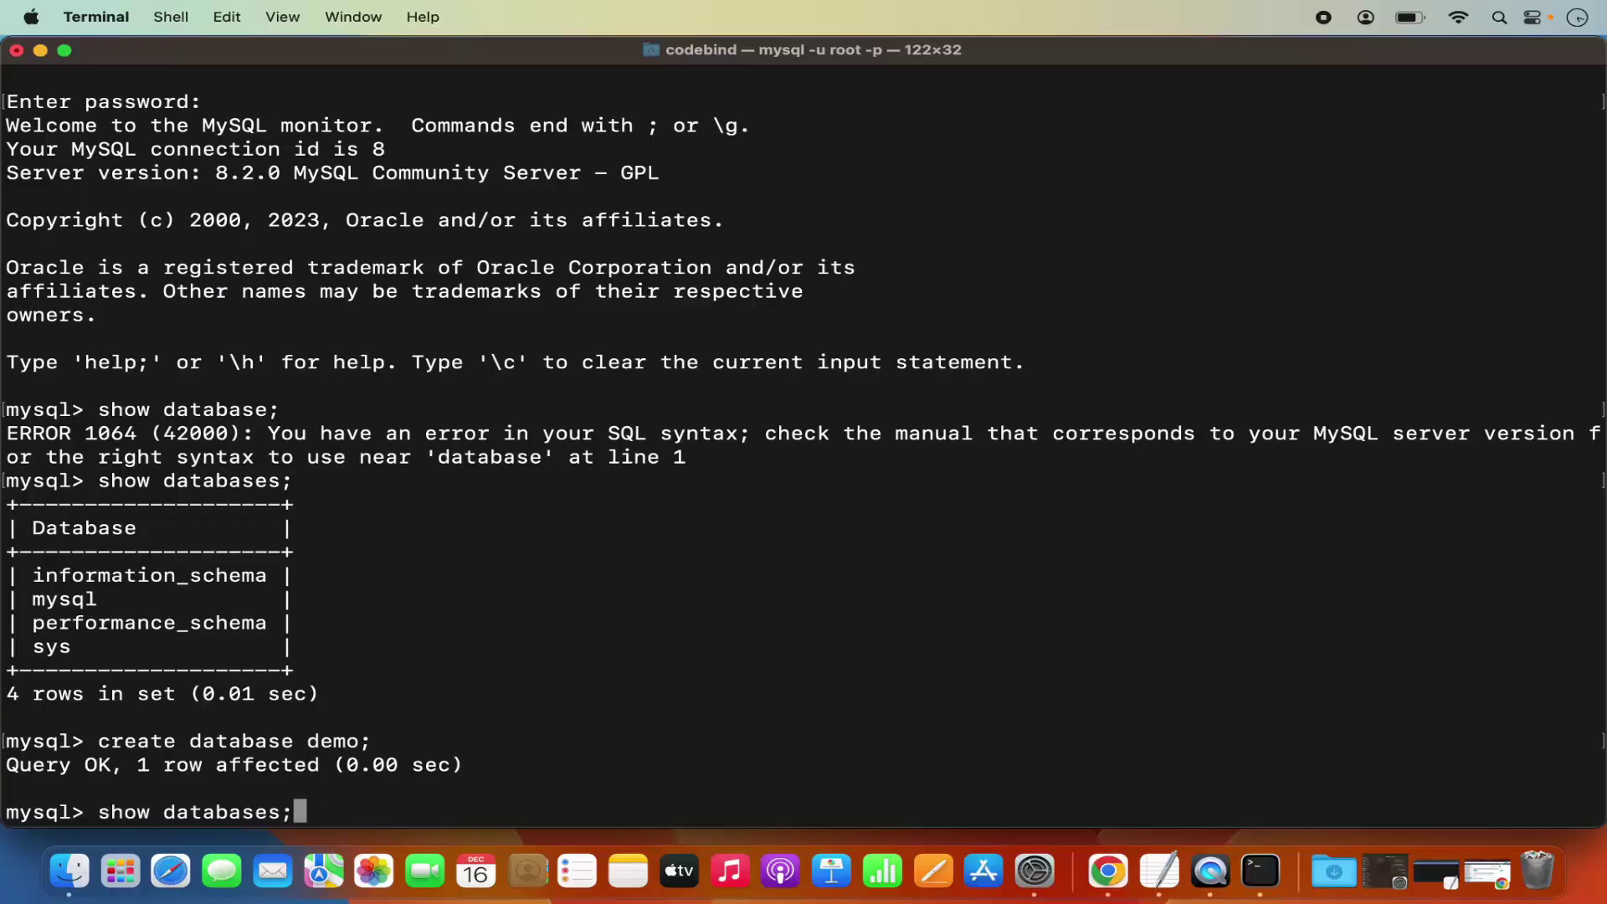
key(Return)
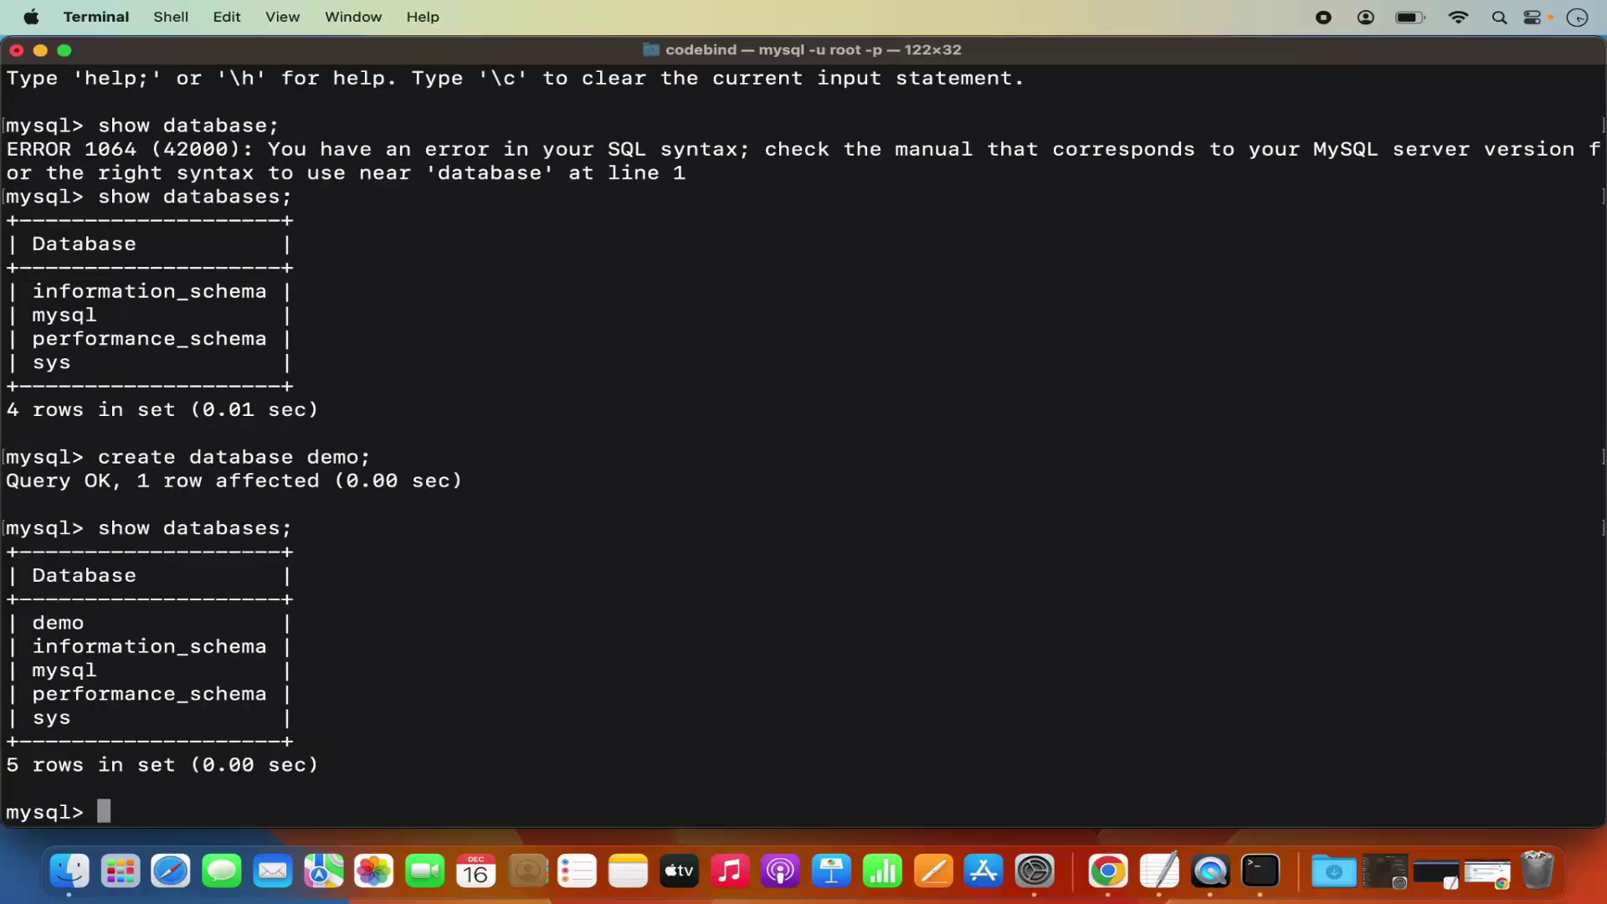
triple_click(65, 626)
click(65, 627)
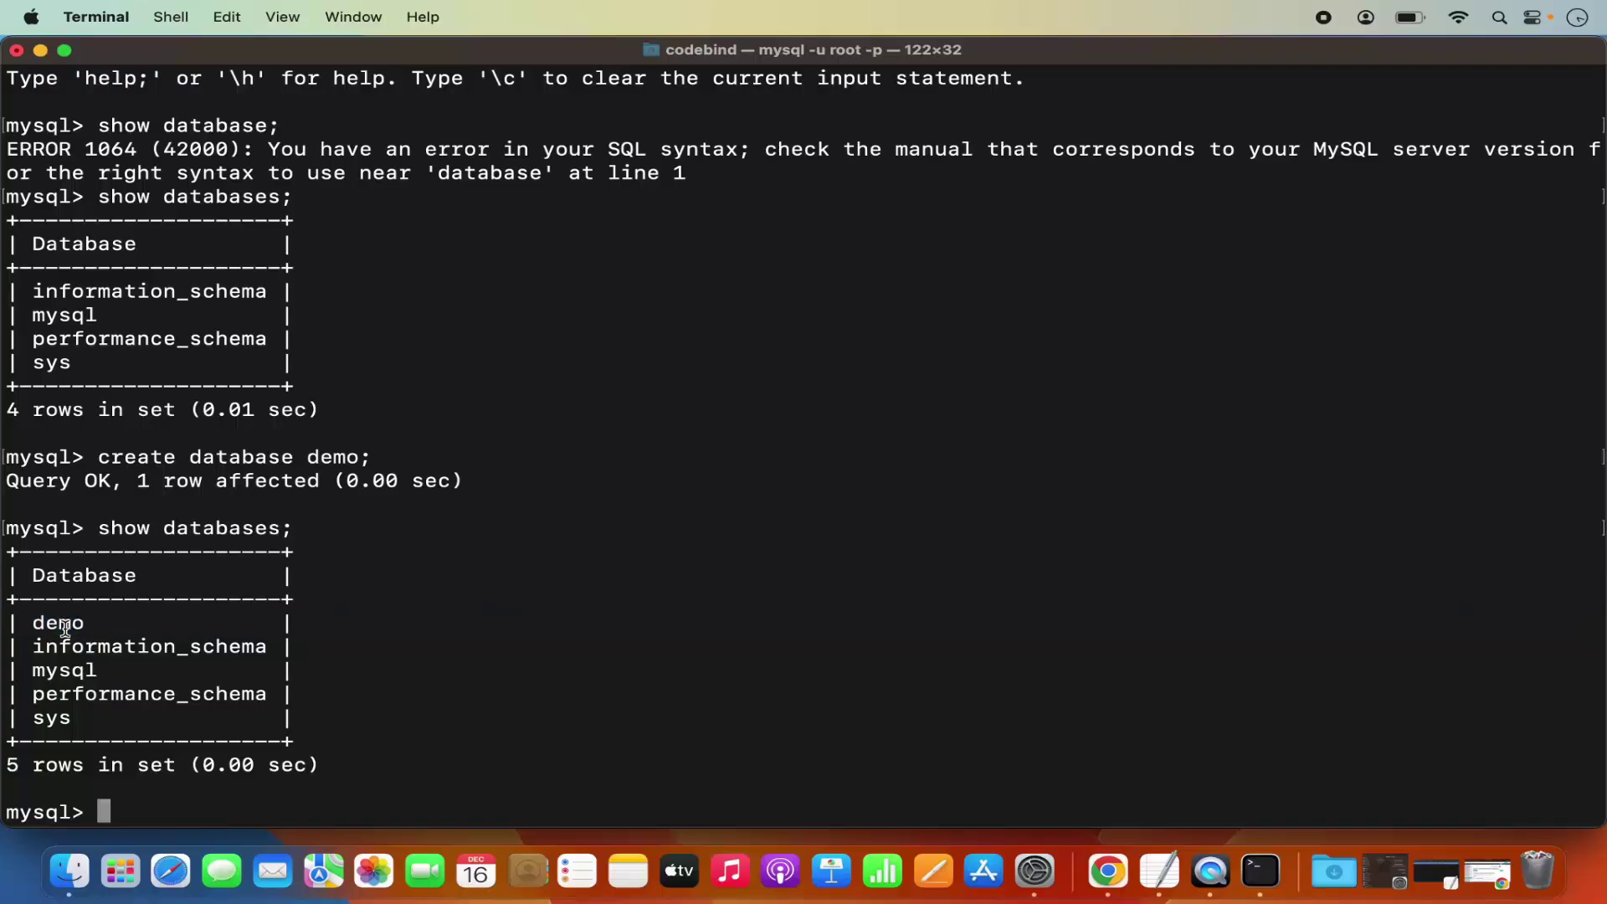